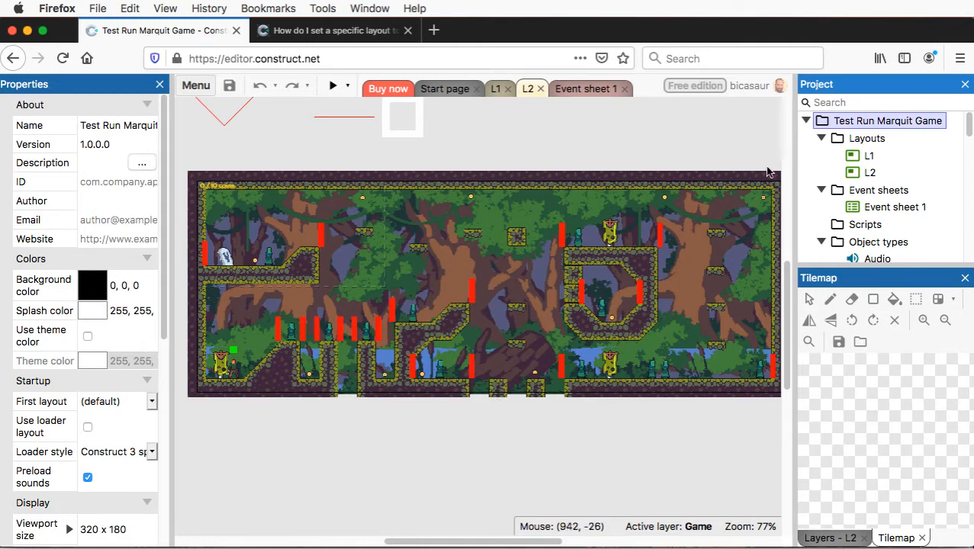
- Add a new layout to the project without an event sheet of its own, and preview it
click(845, 145)
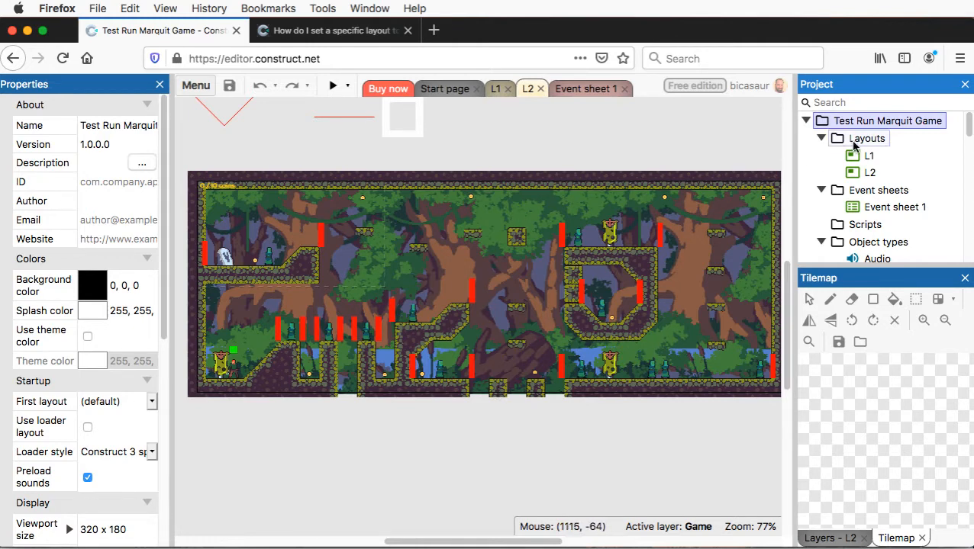
right_click(856, 145)
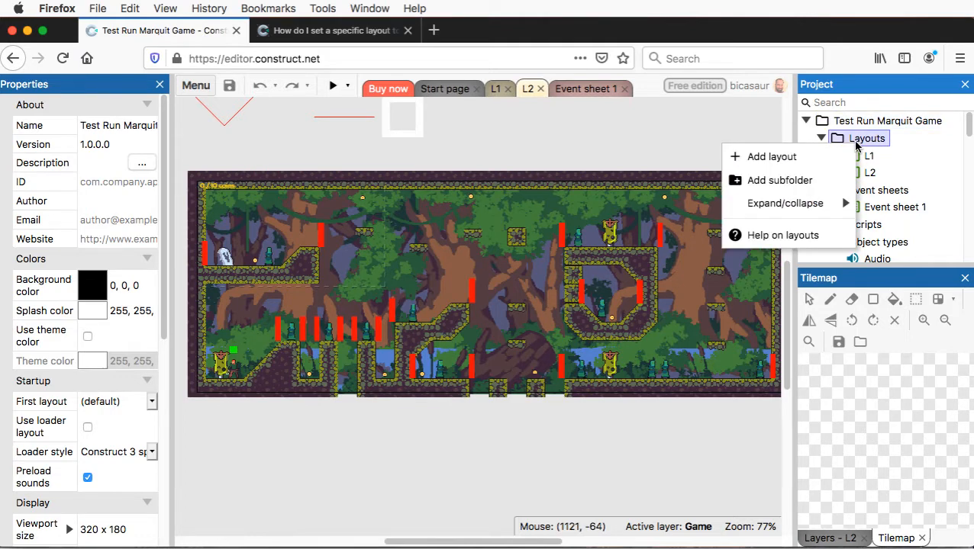
click(788, 161)
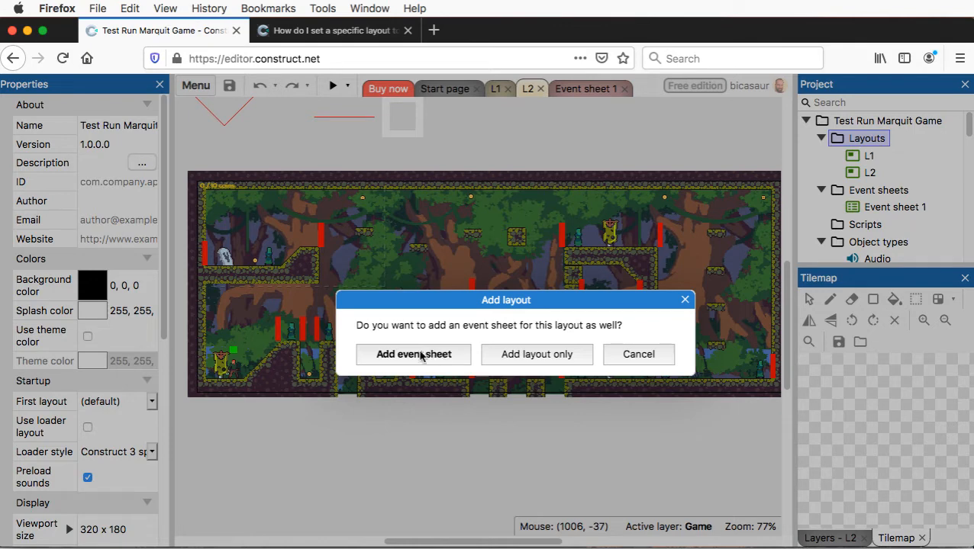
click(537, 355)
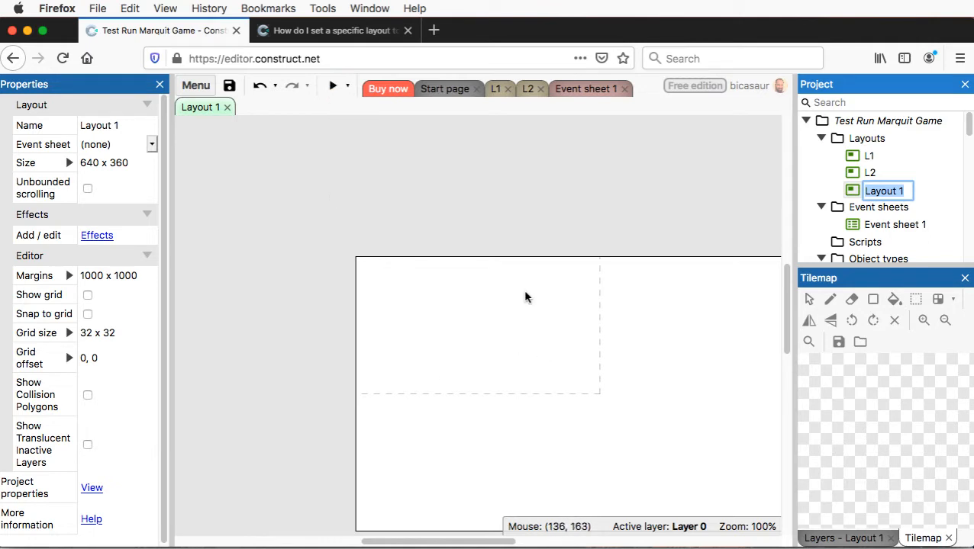
click(333, 87)
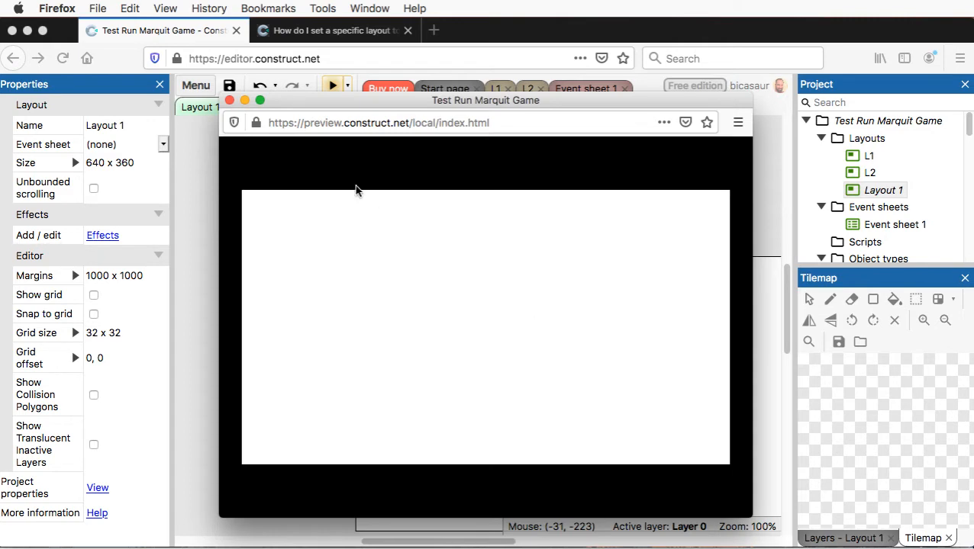
click(231, 100)
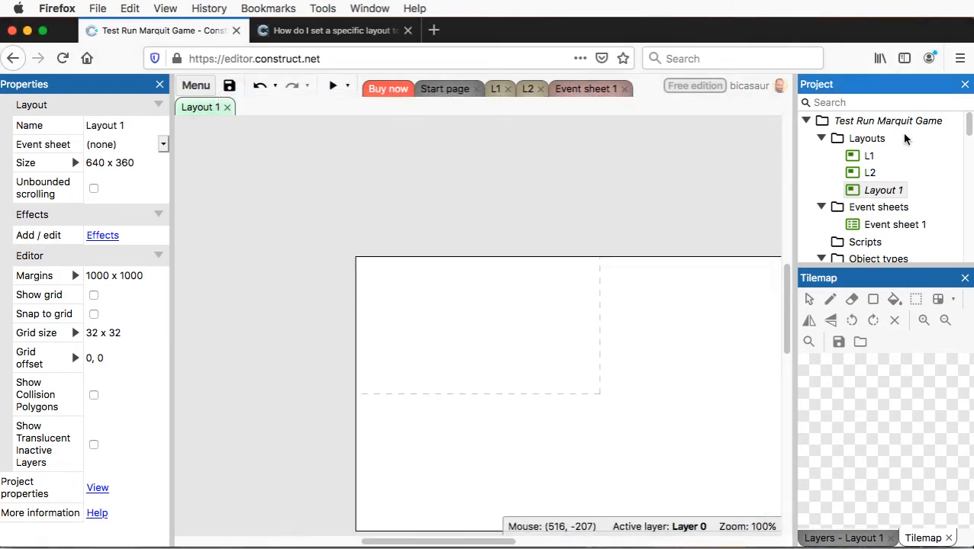
- Review the events in Event sheet 1 from the player movement group to the portal collision event
click(887, 224)
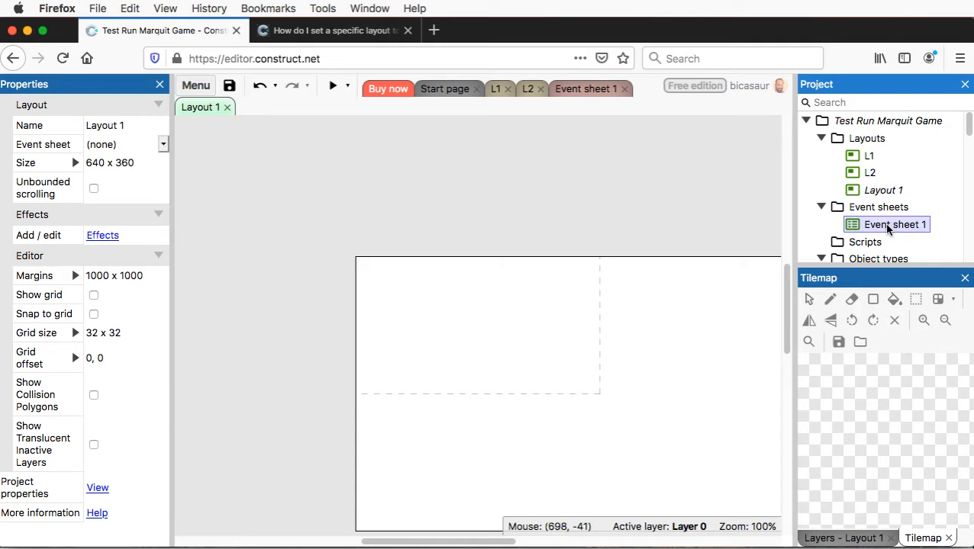
click(586, 88)
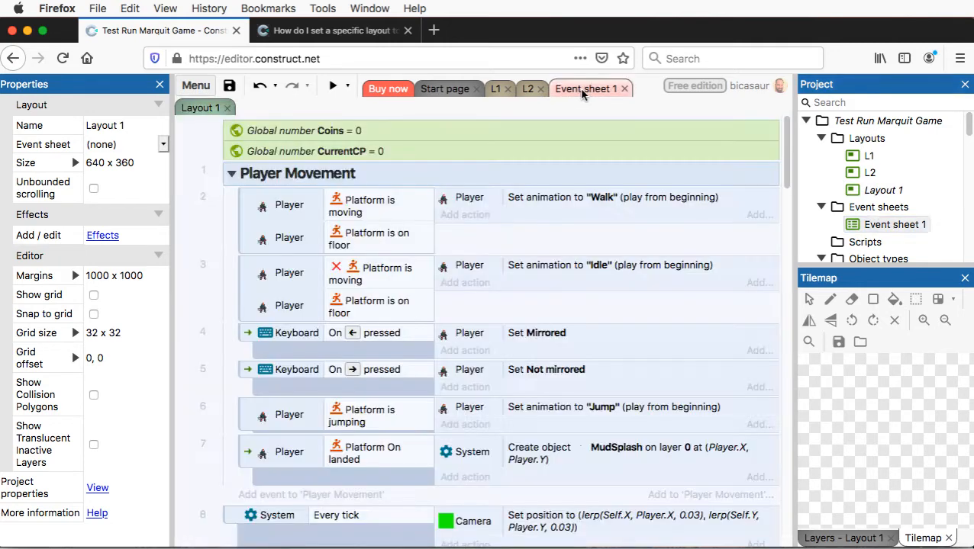
scroll(479, 351, down, 5)
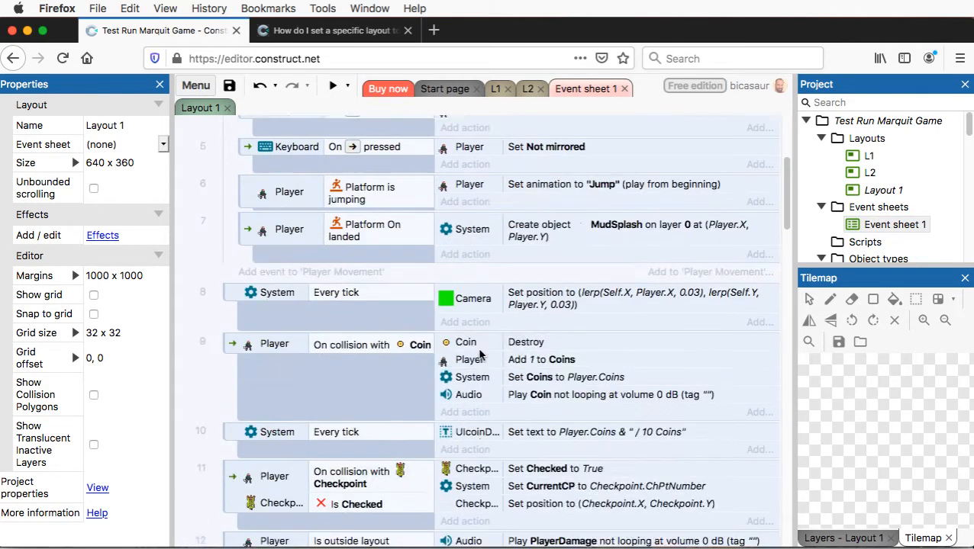
scroll(416, 332, down, 7)
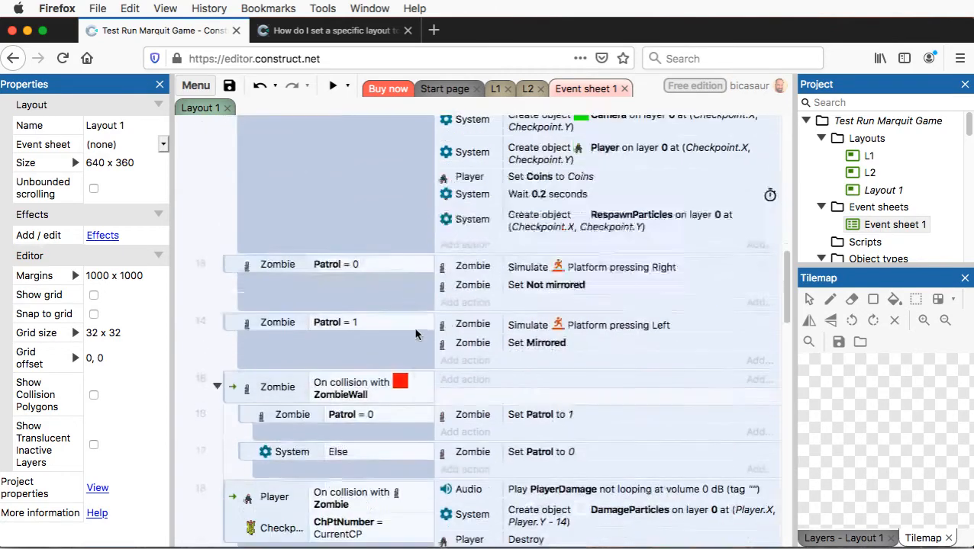
scroll(416, 332, down, 7)
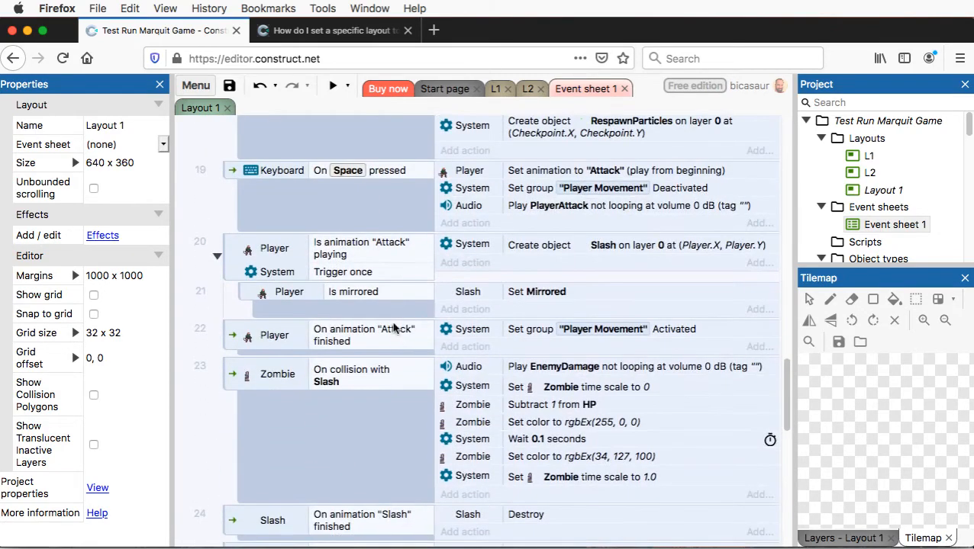
scroll(332, 313, down, 7)
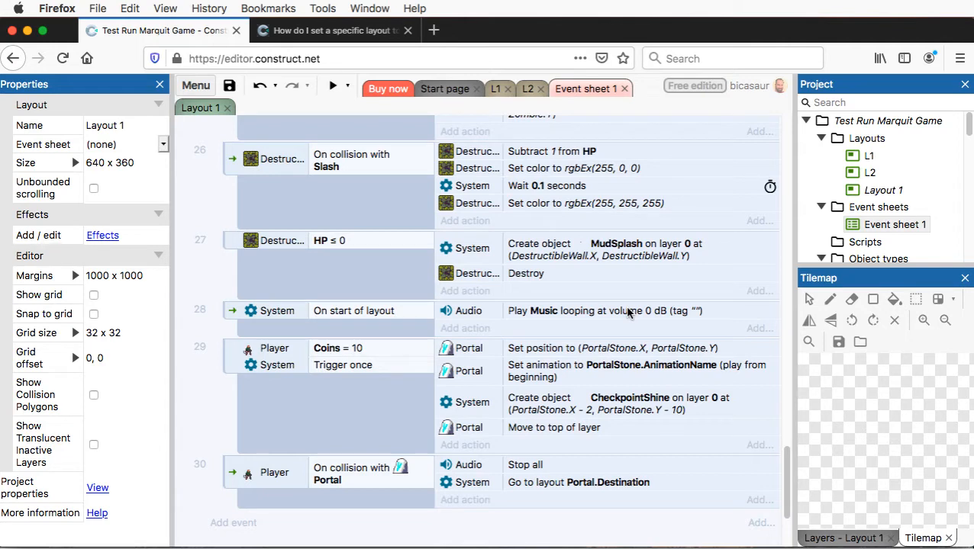
scroll(629, 313, down, 1)
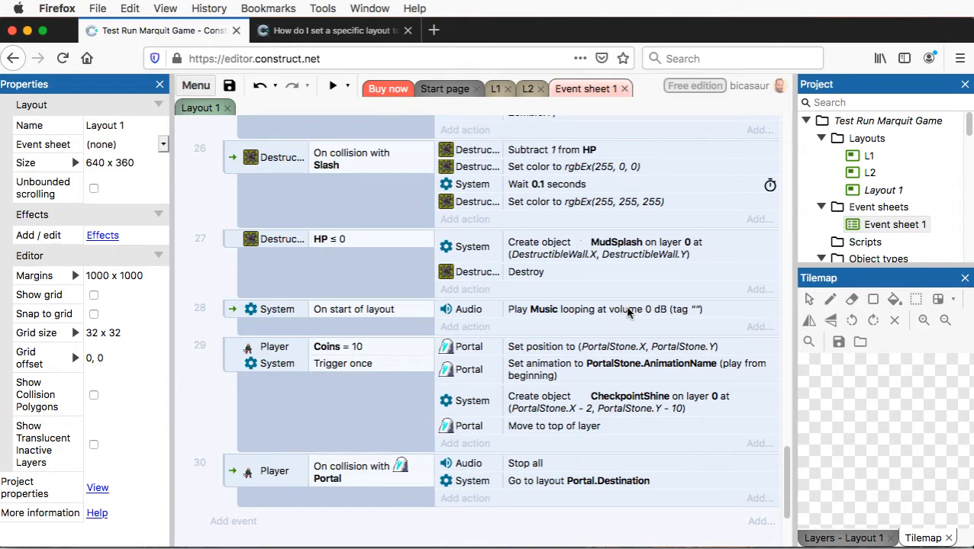
- Check the event sheet assigned to L1 and L2, and assign Event sheet 1 to Layout 1
click(883, 191)
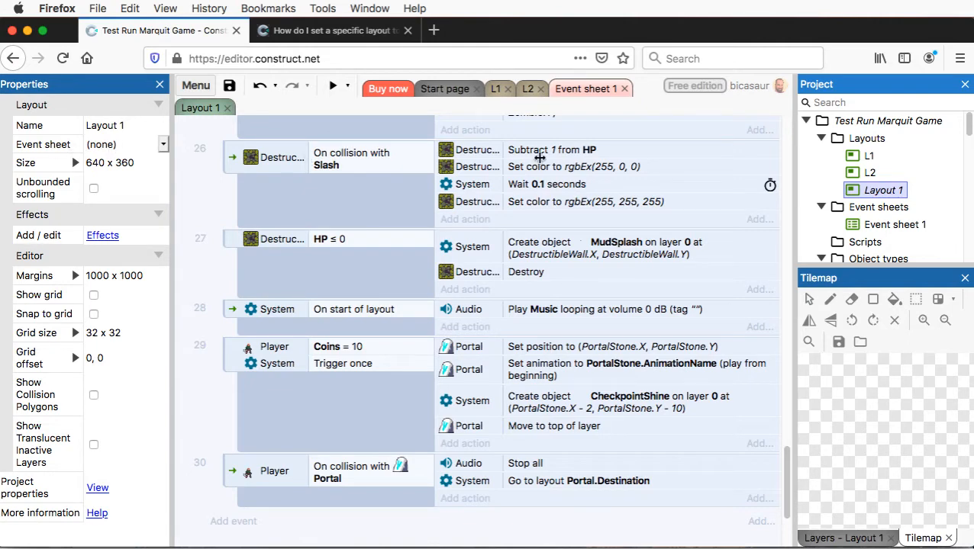
click(870, 156)
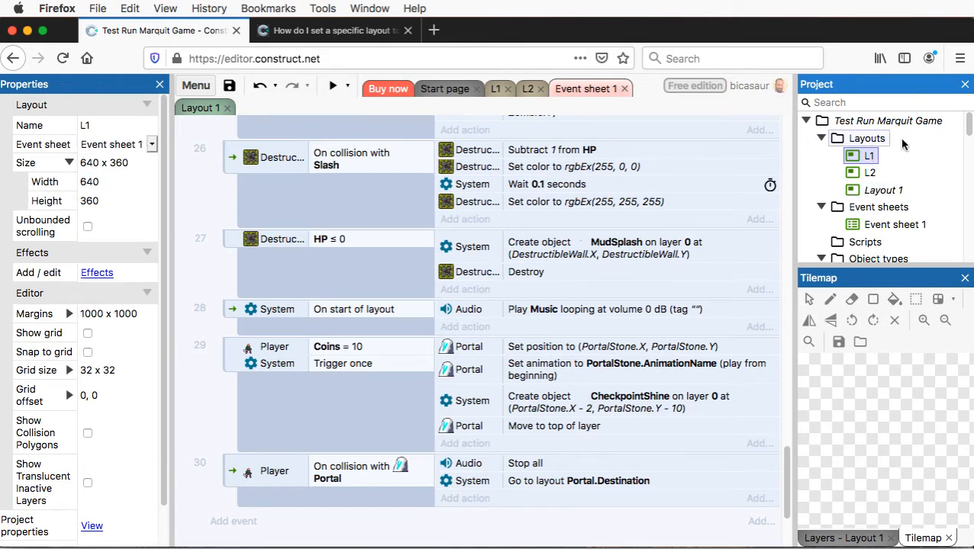
click(867, 173)
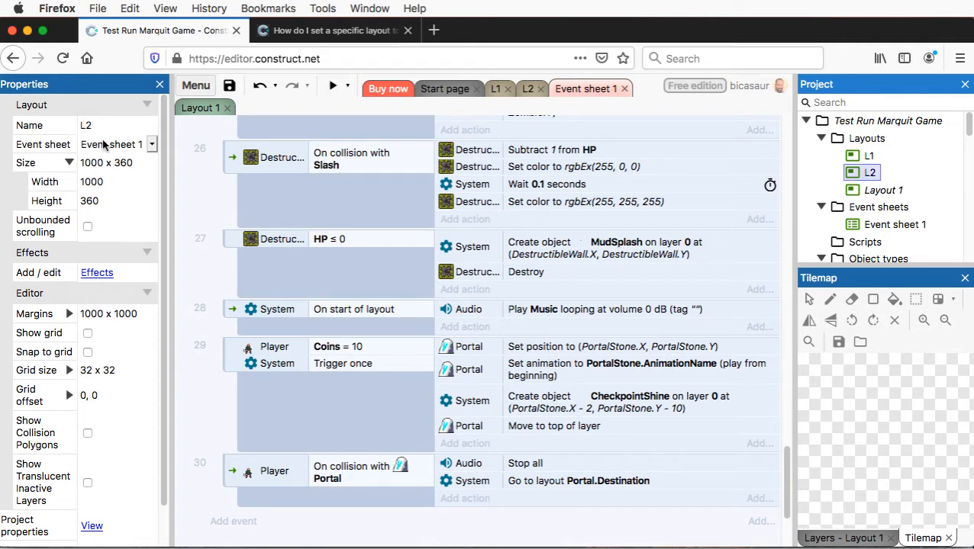
click(877, 193)
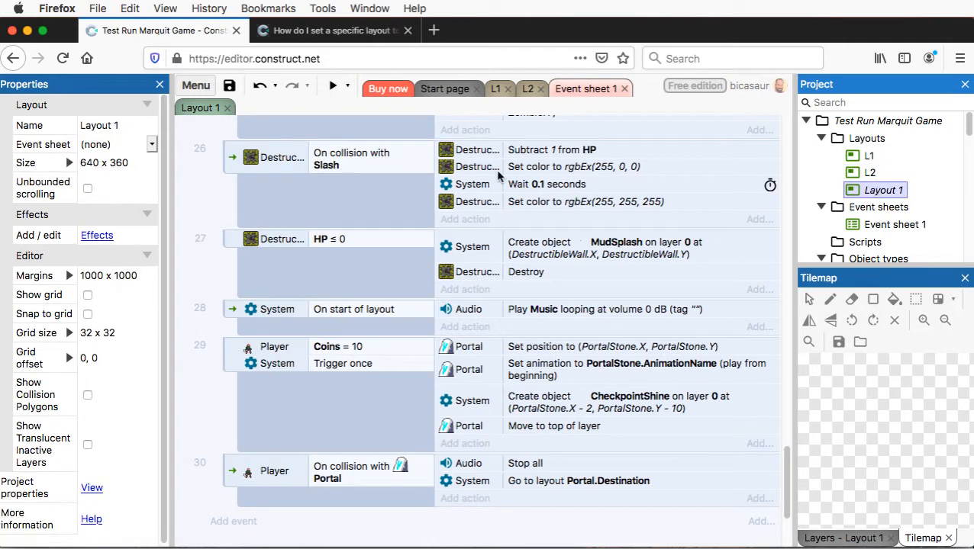
click(102, 148)
click(102, 149)
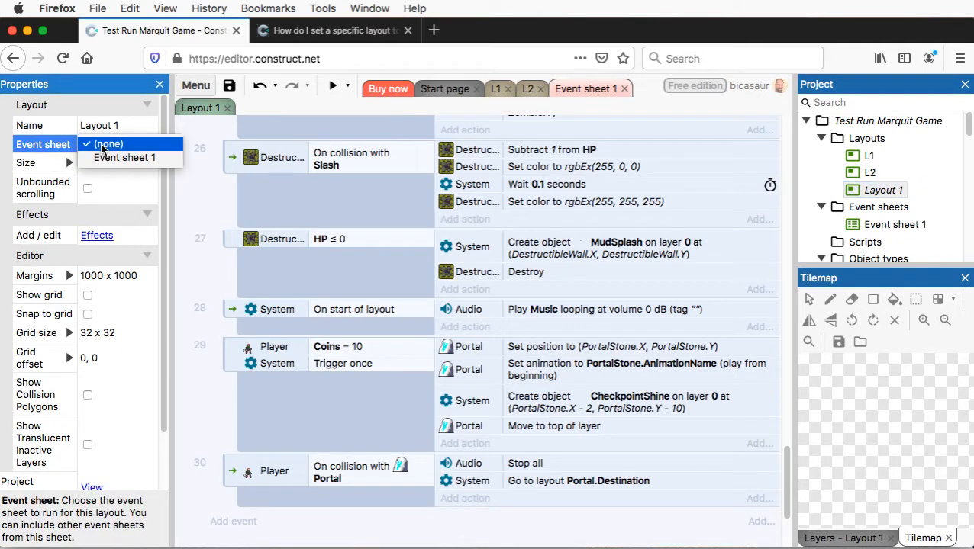
click(115, 158)
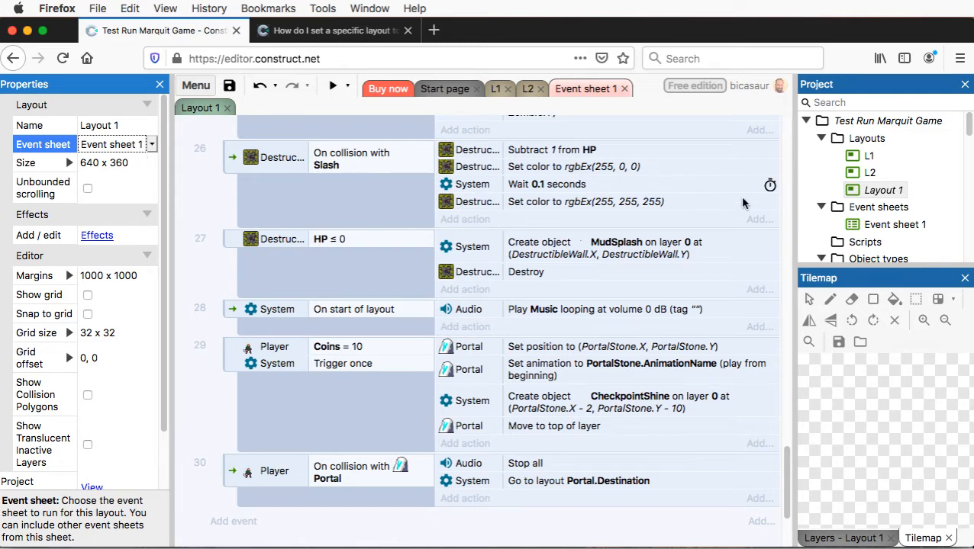
- Rename Layout 1 as L0
right_click(874, 195)
click(823, 226)
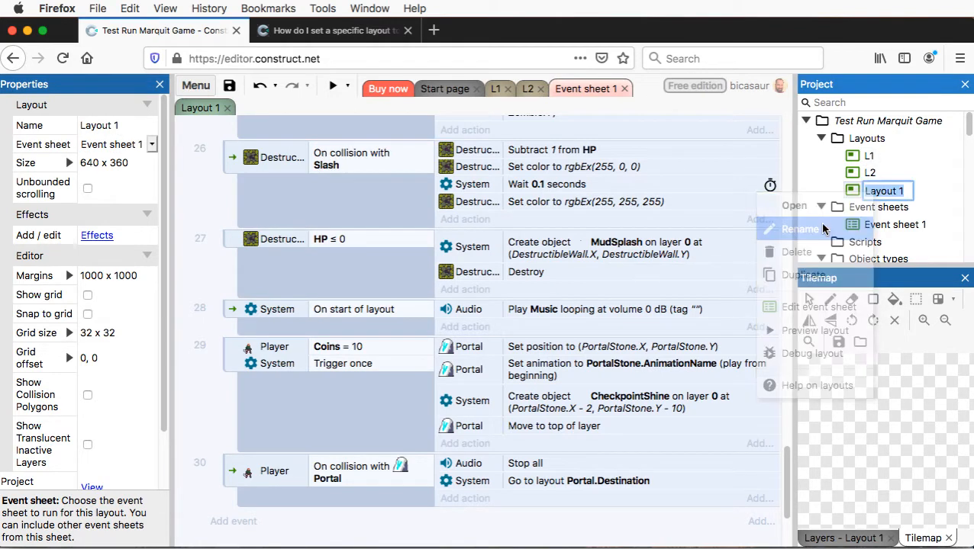
text(L0)
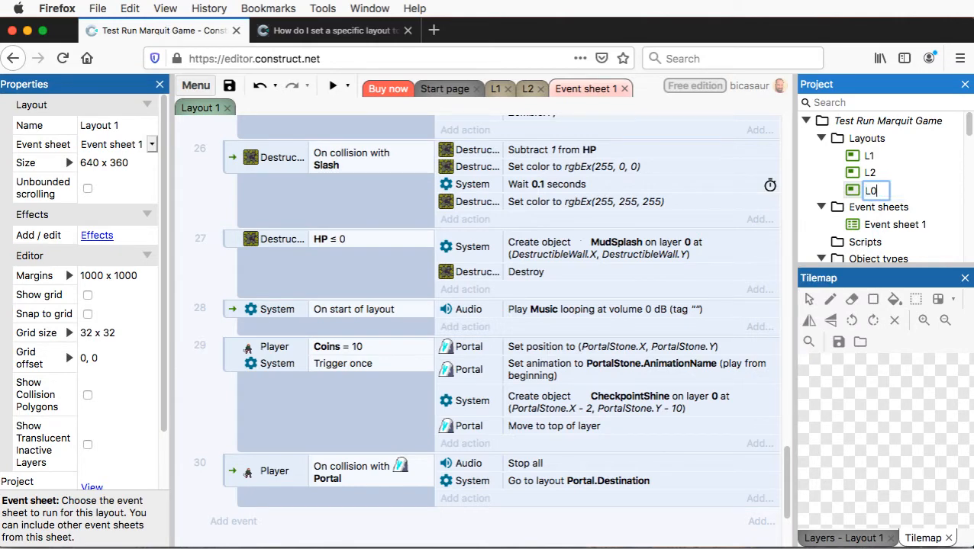
key(Return)
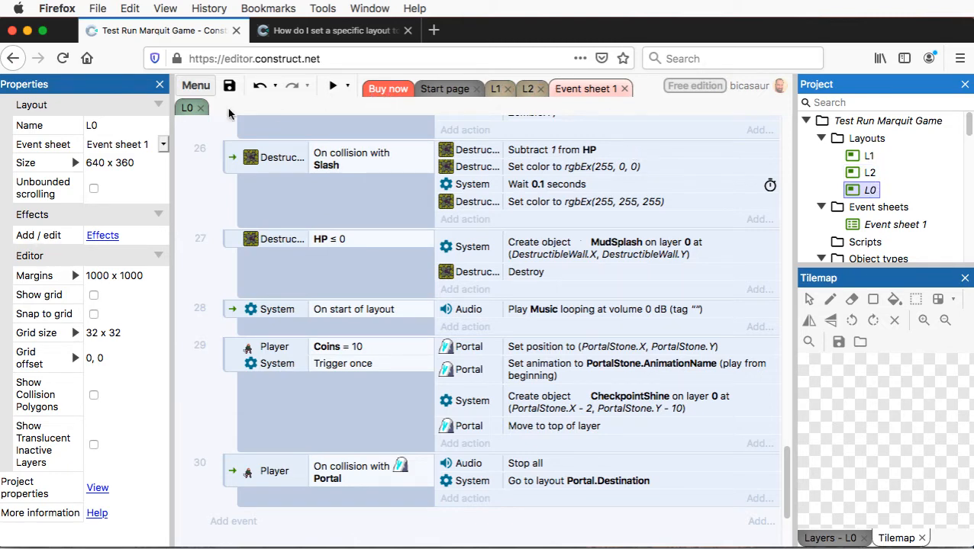
- Open the L0 layout and check the viewport size in the project properties
click(189, 109)
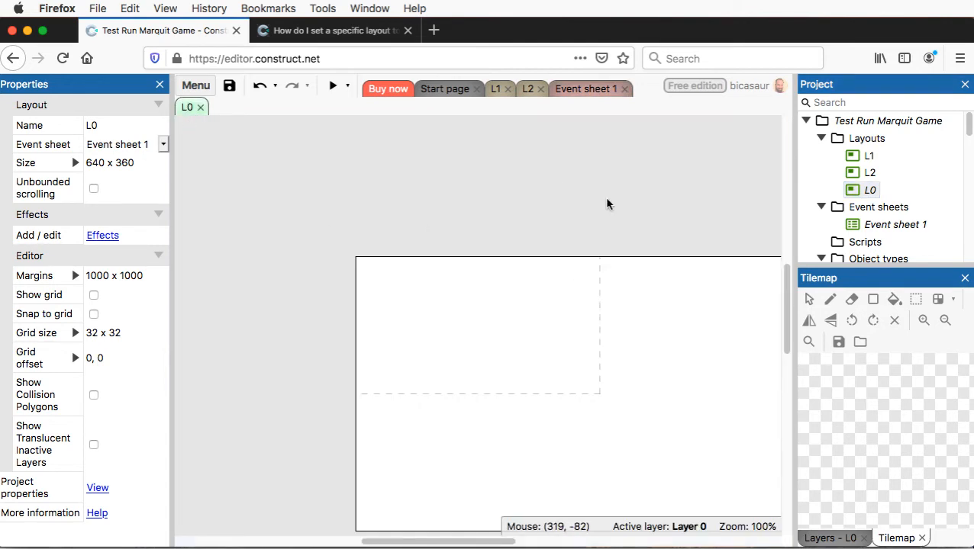
drag(623, 219, 504, 200)
scroll(538, 209, down, 2)
scroll(538, 209, right, 2)
scroll(538, 209, up, 1)
scroll(538, 209, left, 1)
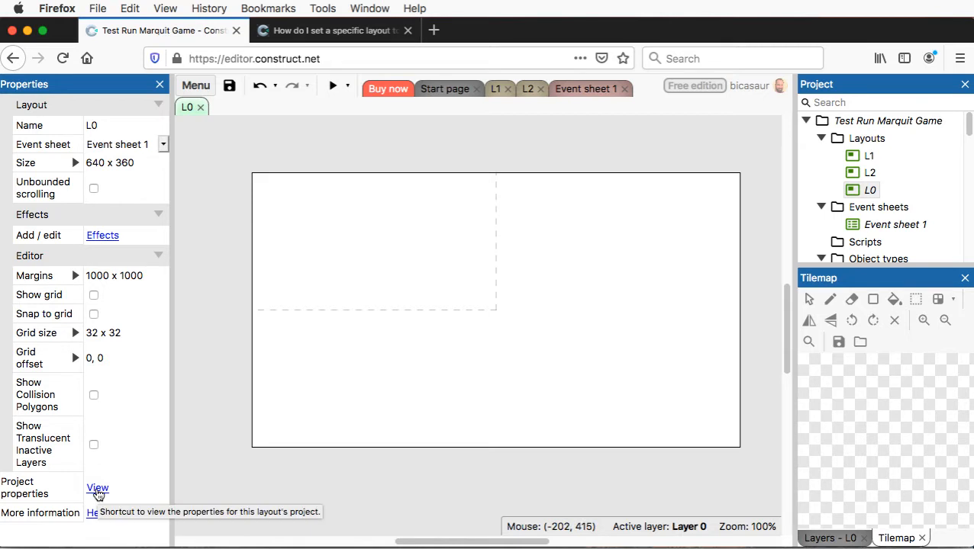
click(98, 489)
scroll(59, 502, down, 5)
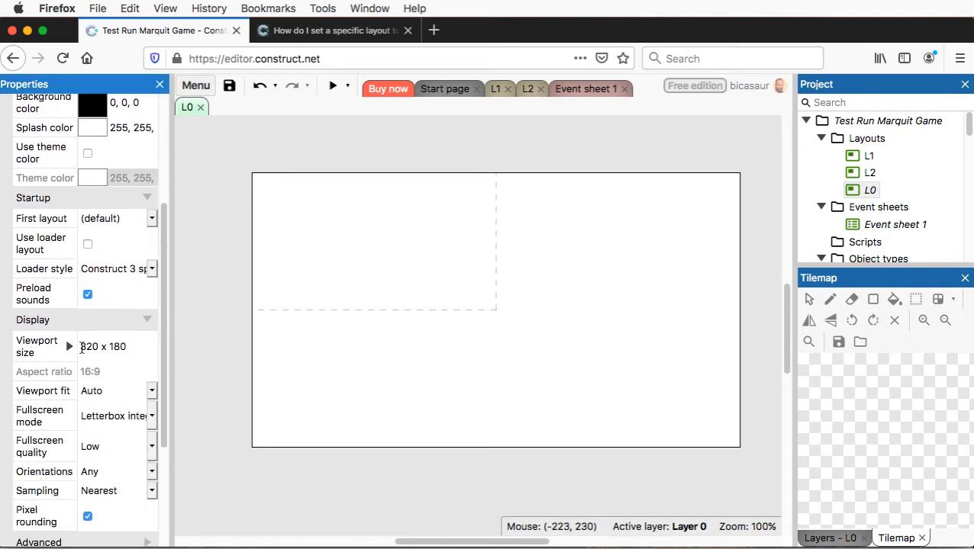
click(129, 346)
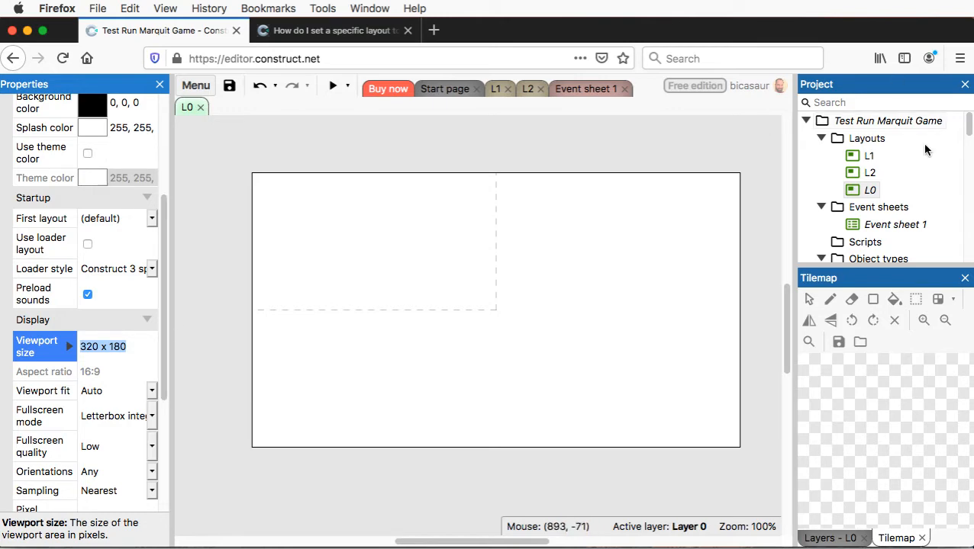
- Set the size of layout L0 to 320 x 180
click(868, 191)
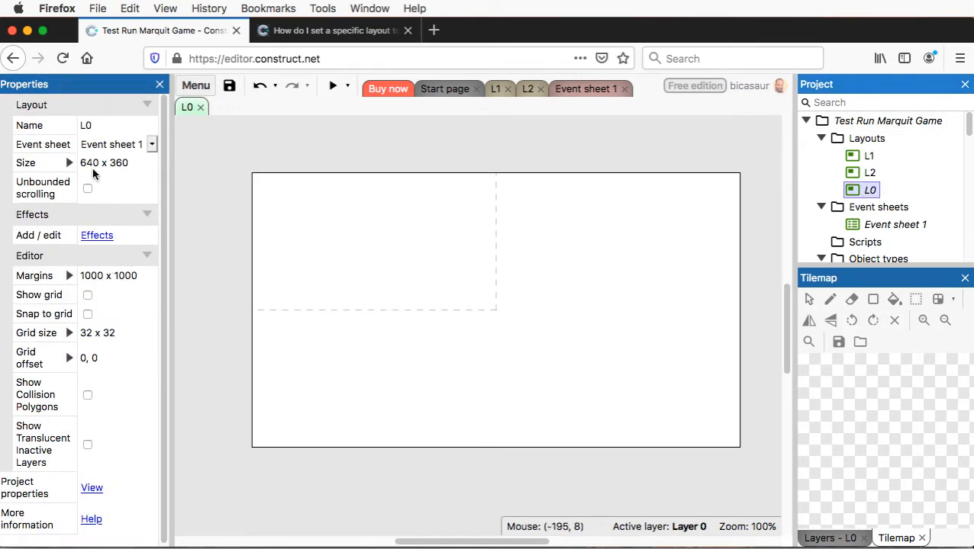
click(127, 163)
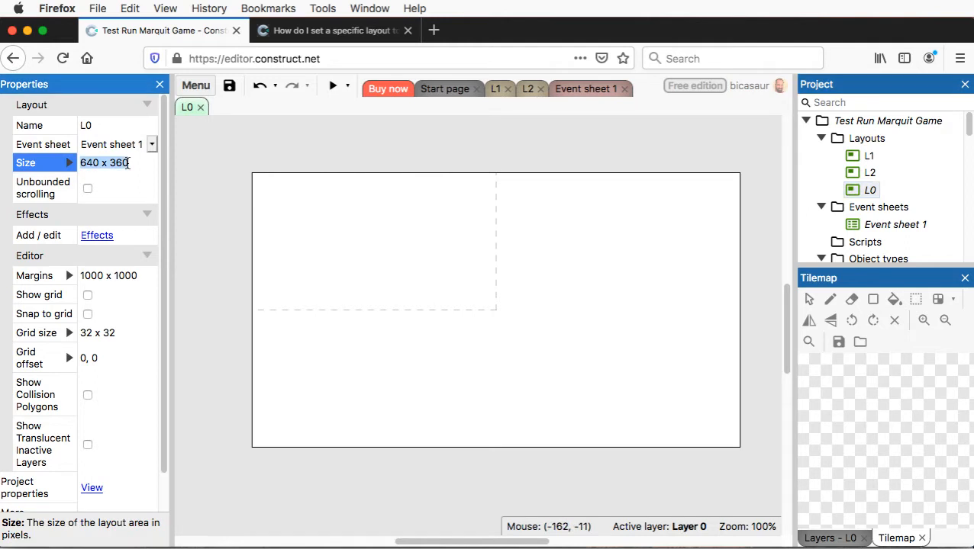
text(320 x 180)
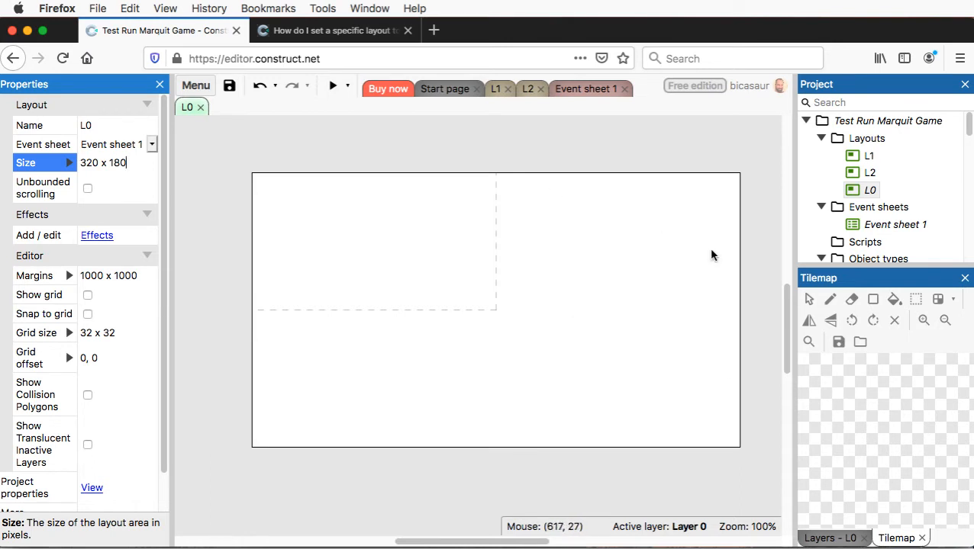
click(200, 317)
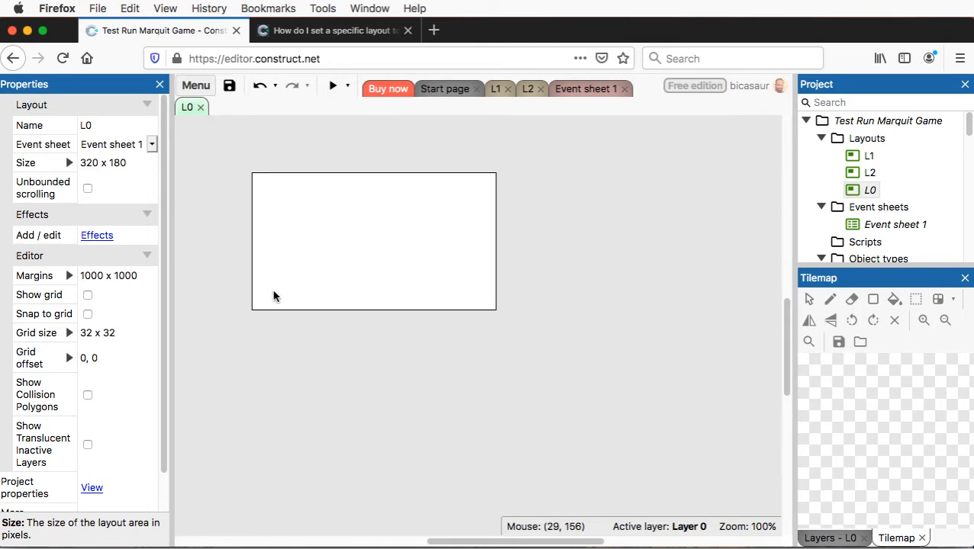
mouse_move(203, 262)
mouse_down()
mouse_move(251, 284)
mouse_move(222, 263)
mouse_up()
scroll(222, 263, left, 4)
scroll(221, 263, up, 2)
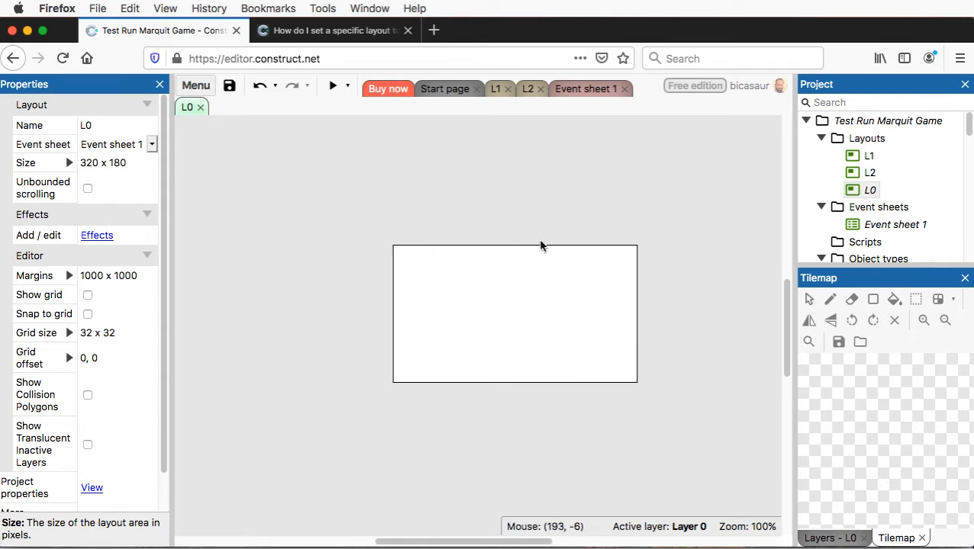
scroll(690, 310, right, 3)
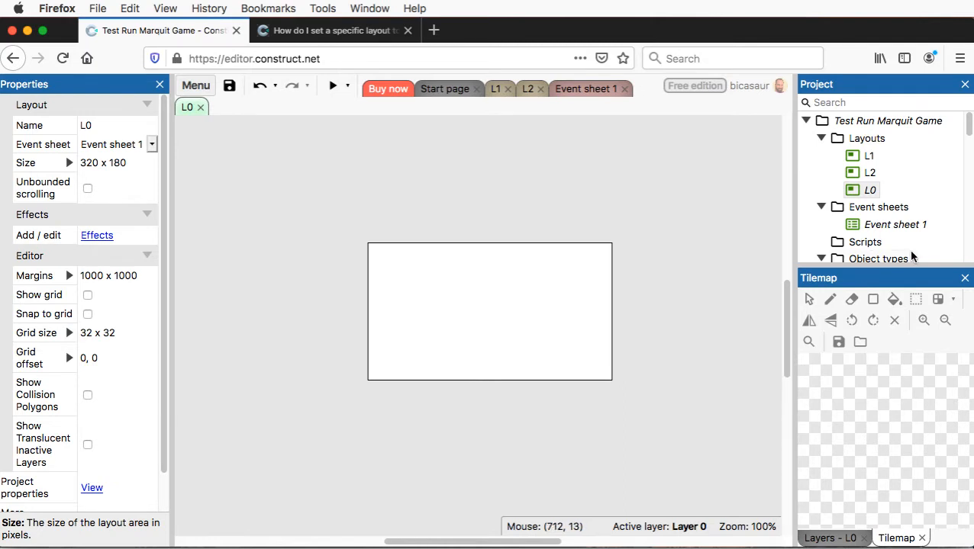
- Enlarge the area showing the project tree and browse through its object types
drag(919, 267, 932, 441)
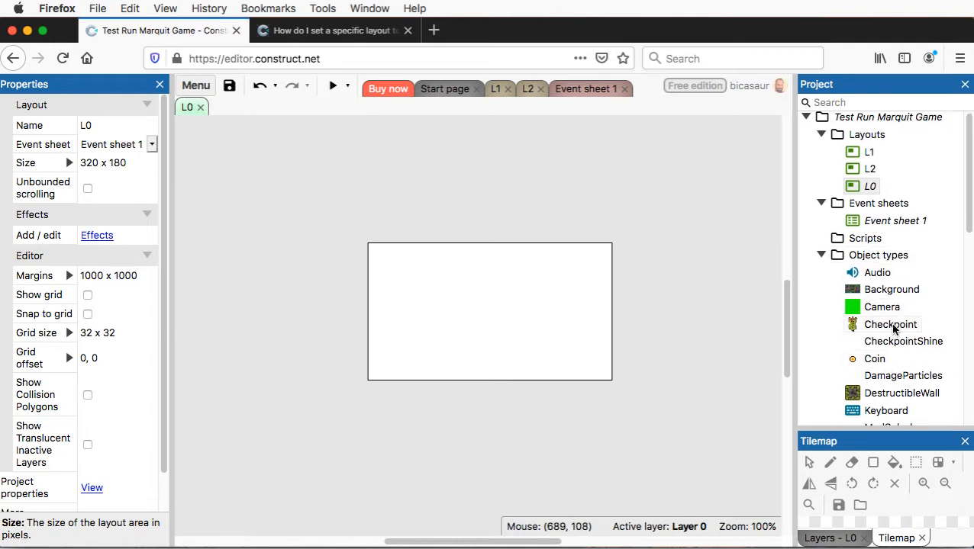
scroll(887, 324, down, 5)
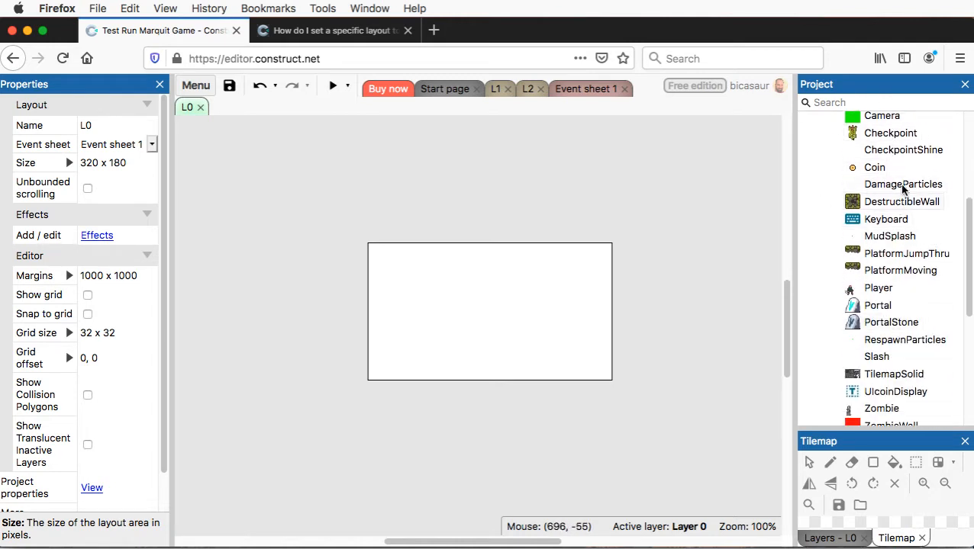
scroll(882, 399, down, 3)
scroll(883, 289, up, 7)
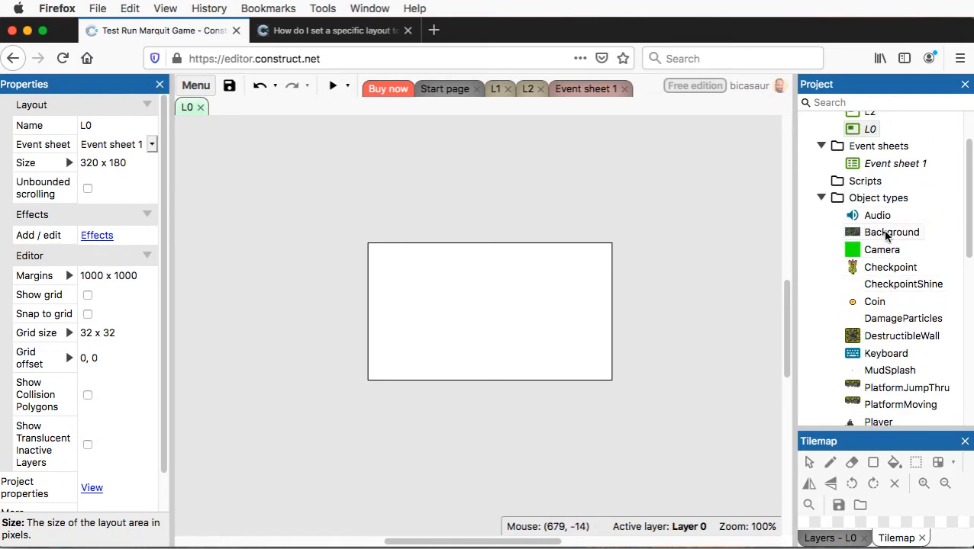
- Add the Background object to layout L0 and move it to about -178, -98 so it covers the layout area
drag(887, 237, 406, 289)
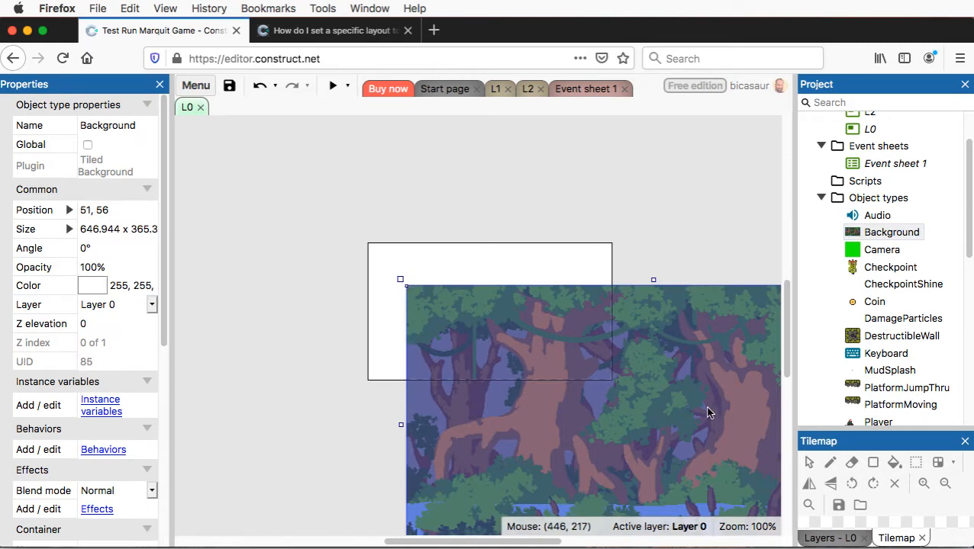
drag(708, 412, 533, 290)
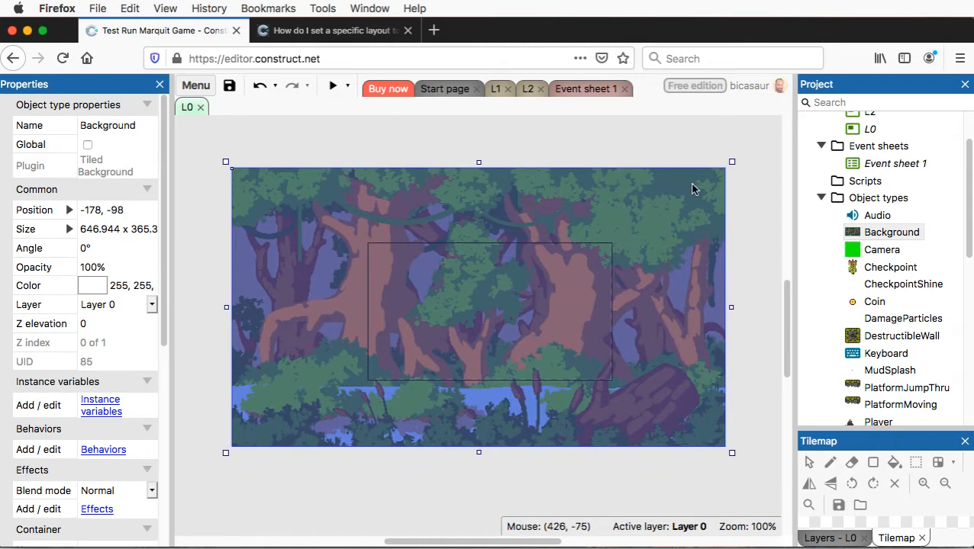
- Try resizing the Background freehand from its corners, ending at about 665 x 1187
drag(732, 161, 497, 302)
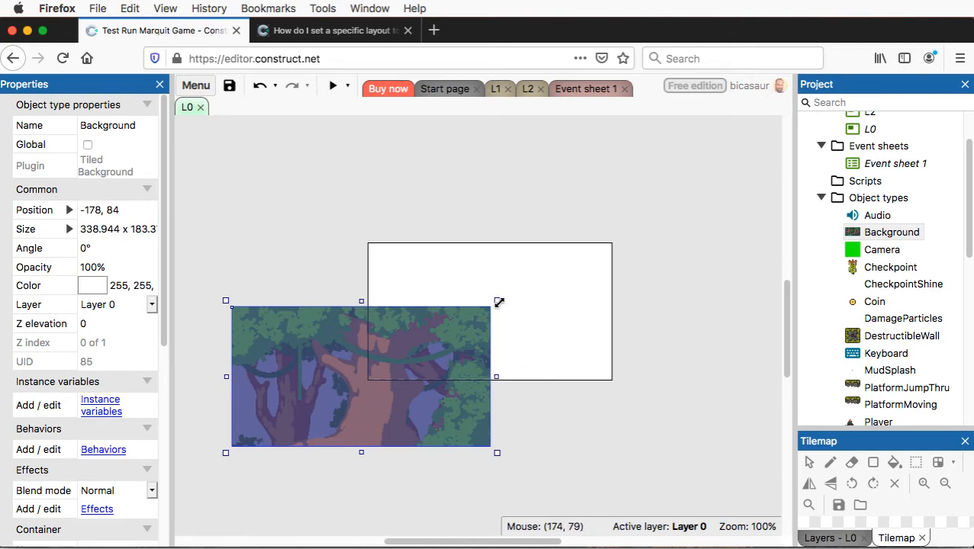
drag(497, 299, 561, 152)
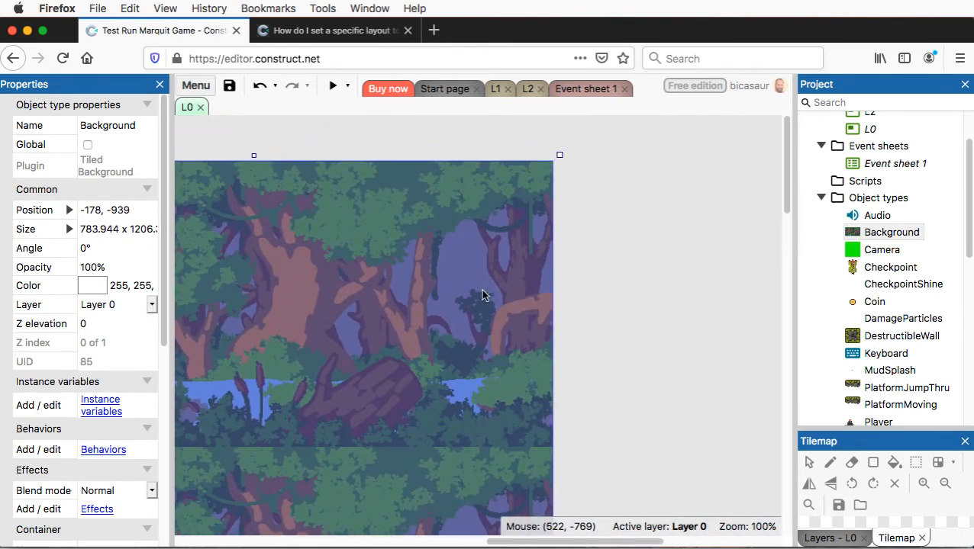
scroll(482, 295, left, 3)
scroll(483, 294, down, 5)
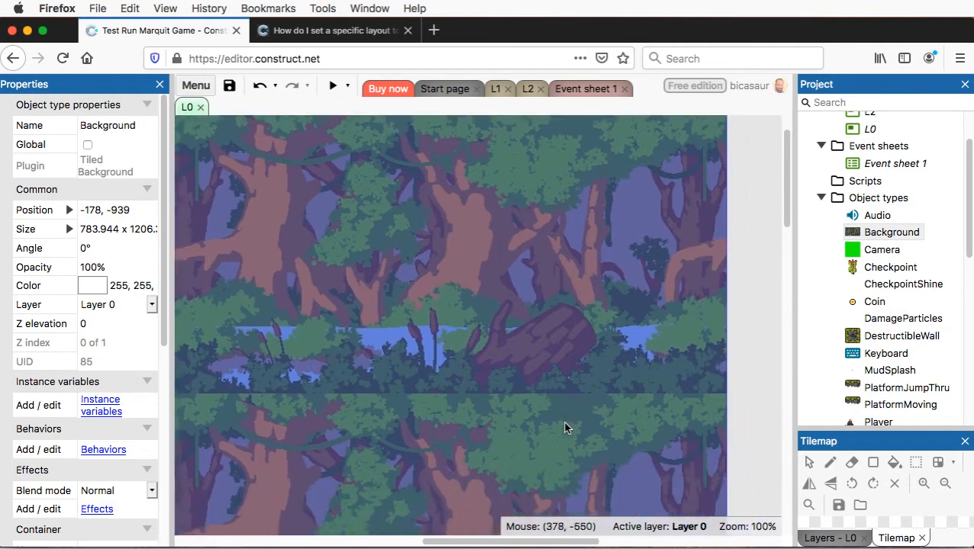
scroll(633, 410, down, 6)
scroll(633, 411, right, 2)
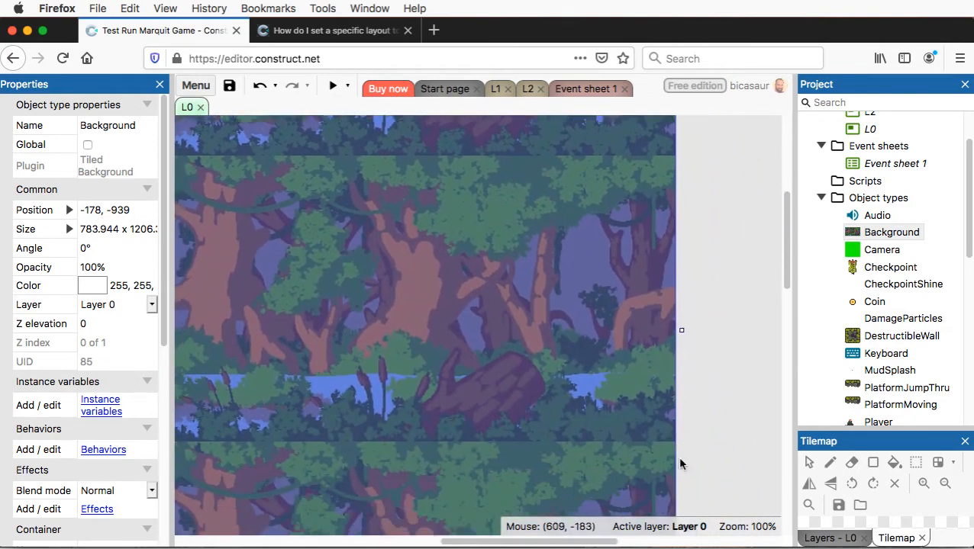
scroll(677, 456, down, 10)
scroll(728, 330, up, 3)
scroll(728, 330, left, 1)
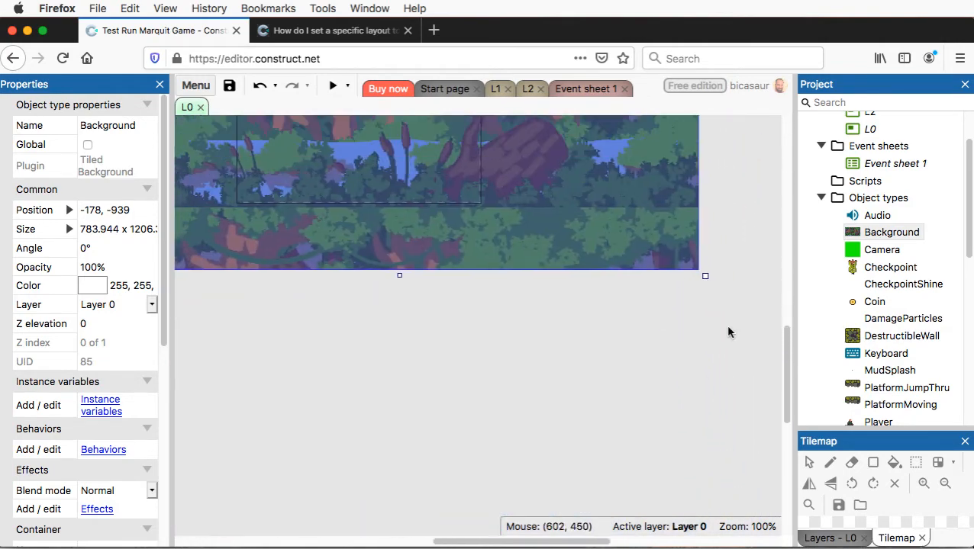
drag(704, 278, 614, 434)
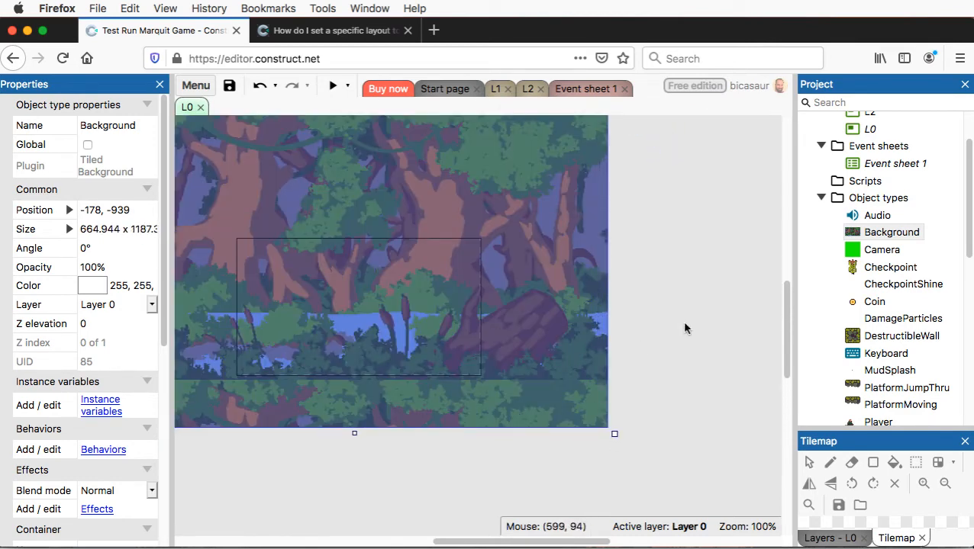
- Shrink the Background from its upper corner to about 621 x 371
scroll(695, 325, left, 1)
scroll(695, 325, up, 10)
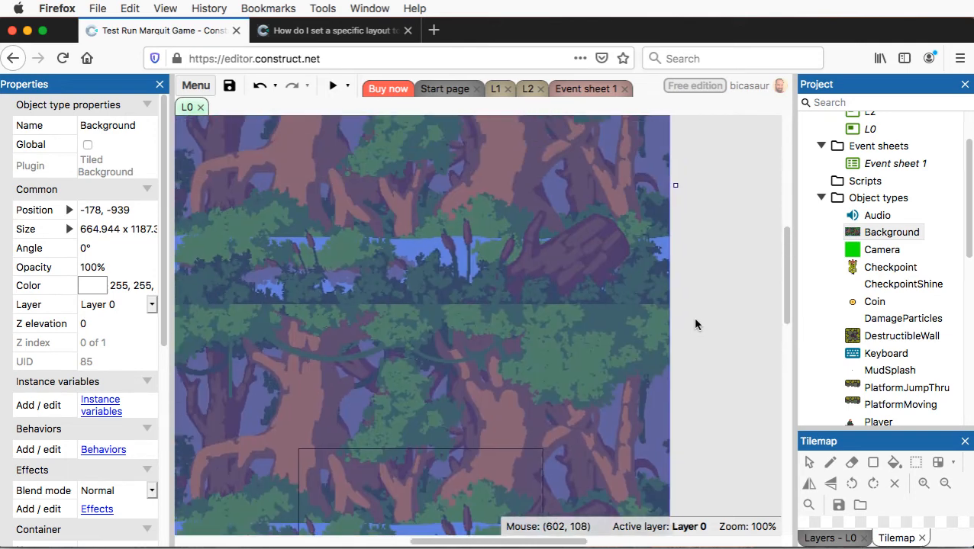
scroll(673, 172, up, 10)
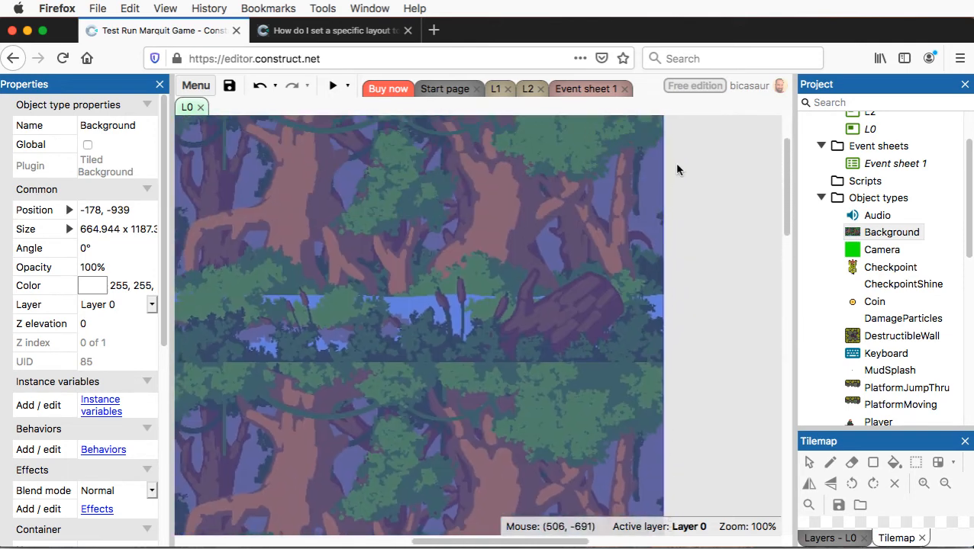
drag(654, 152, 664, 475)
scroll(766, 366, down, 5)
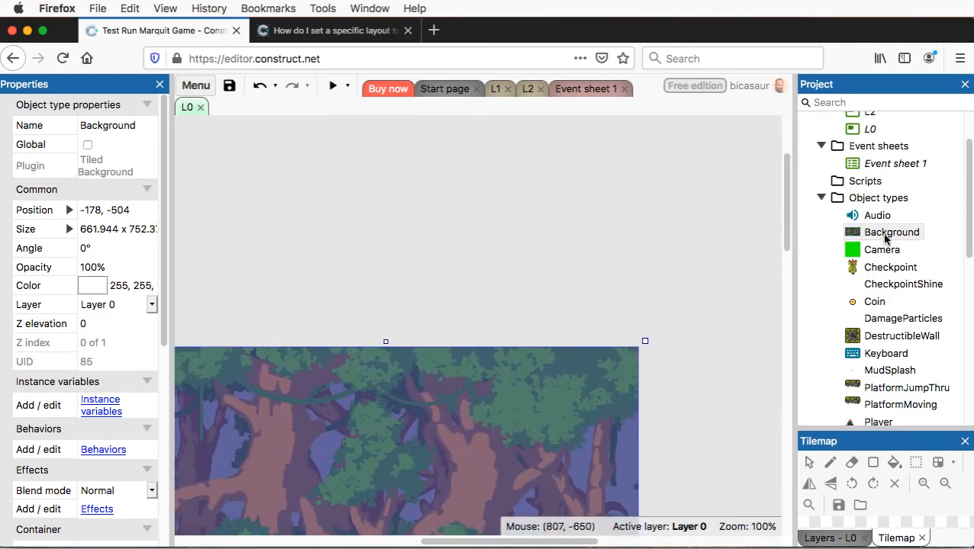
scroll(754, 300, down, 6)
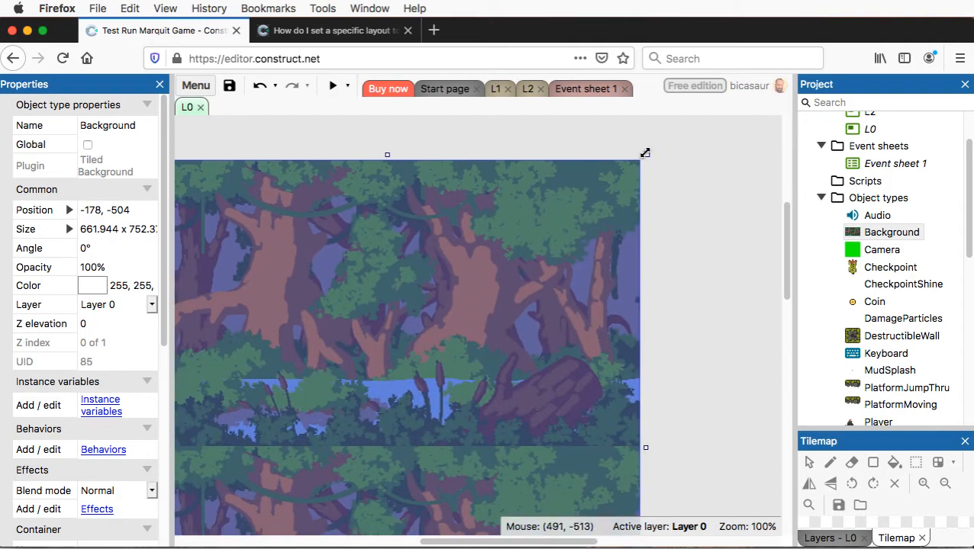
drag(646, 152, 616, 444)
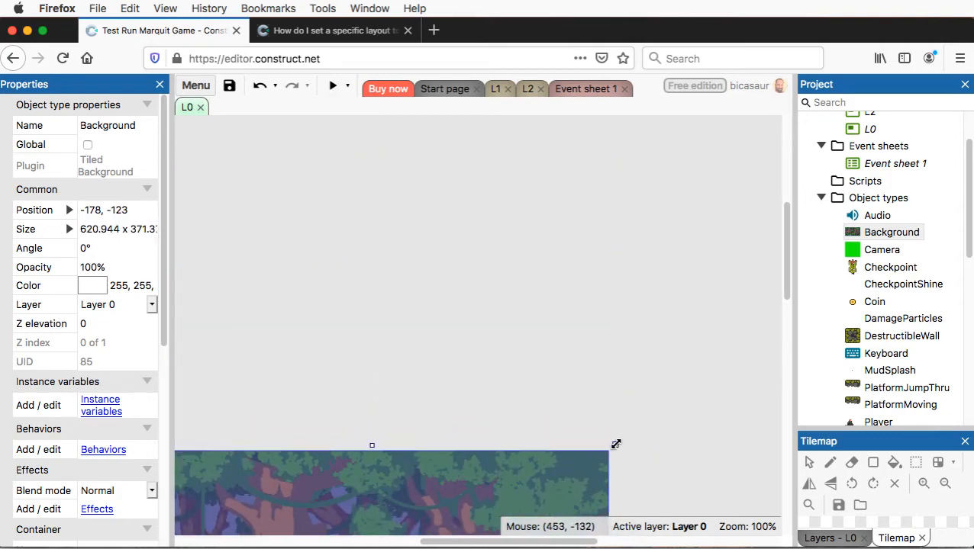
- Move the Background to about -48, -119 so the chosen part of the forest fills the layout frame
scroll(663, 408, down, 7)
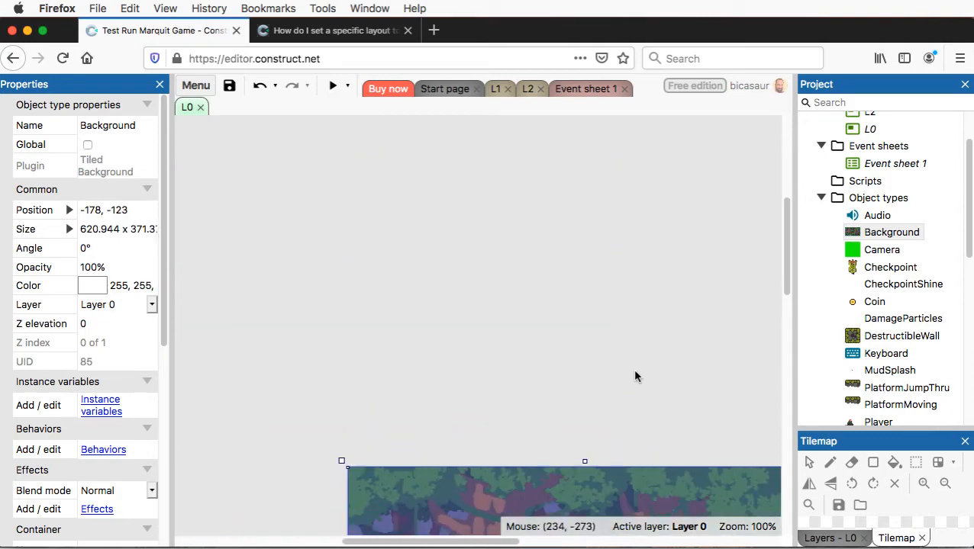
scroll(634, 375, down, 1)
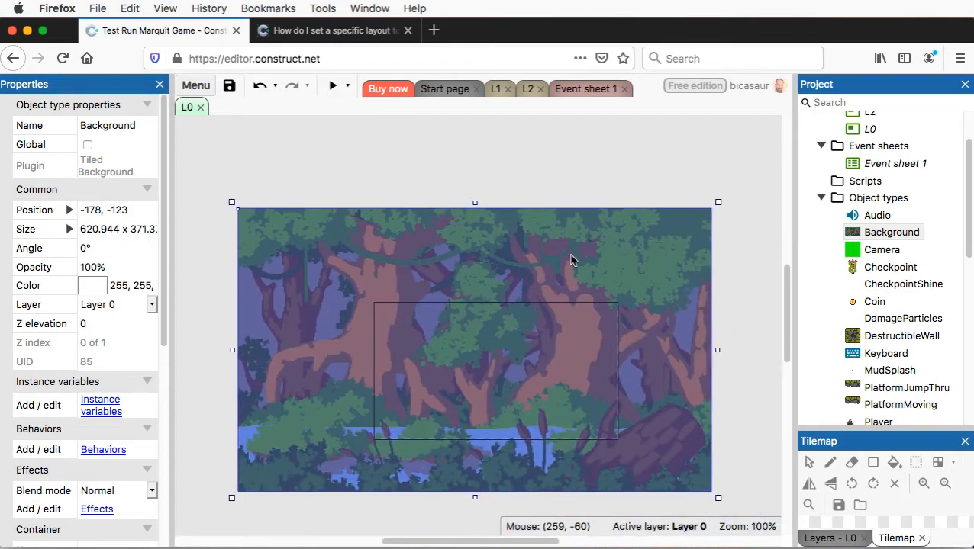
mouse_move(570, 261)
mouse_down()
mouse_move(598, 267)
mouse_move(589, 246)
mouse_move(570, 250)
mouse_move(584, 256)
mouse_up()
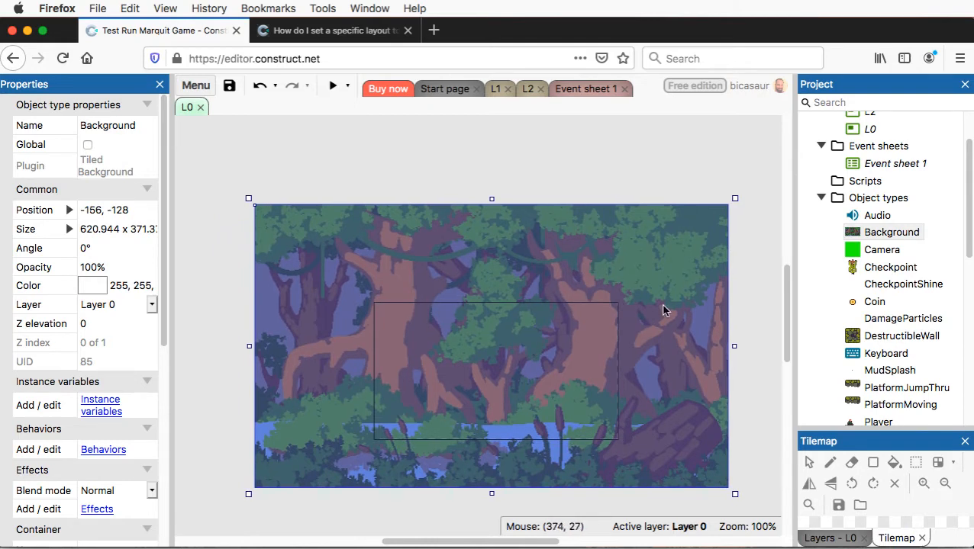
drag(544, 354, 626, 362)
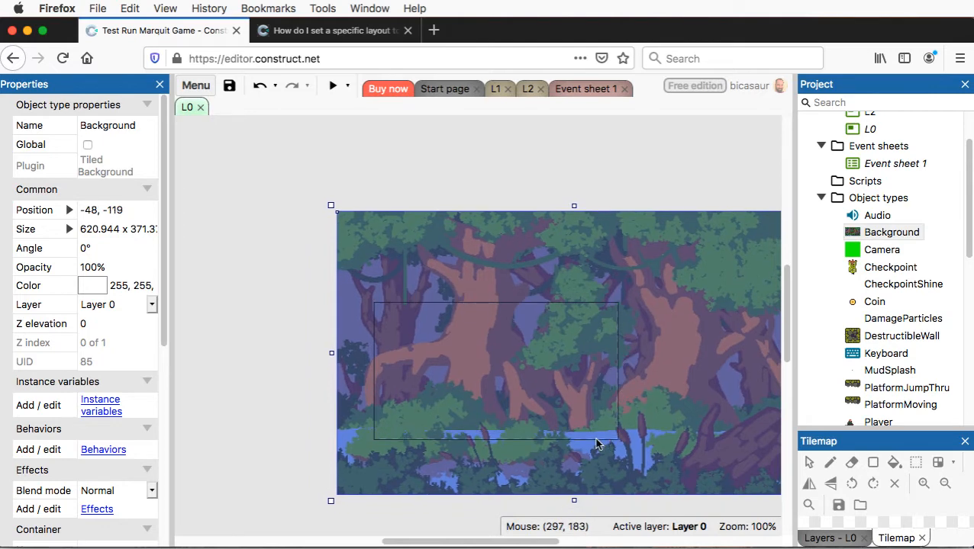
- Preview layout L0 to check how the background looks in the game, and close the preview
click(334, 87)
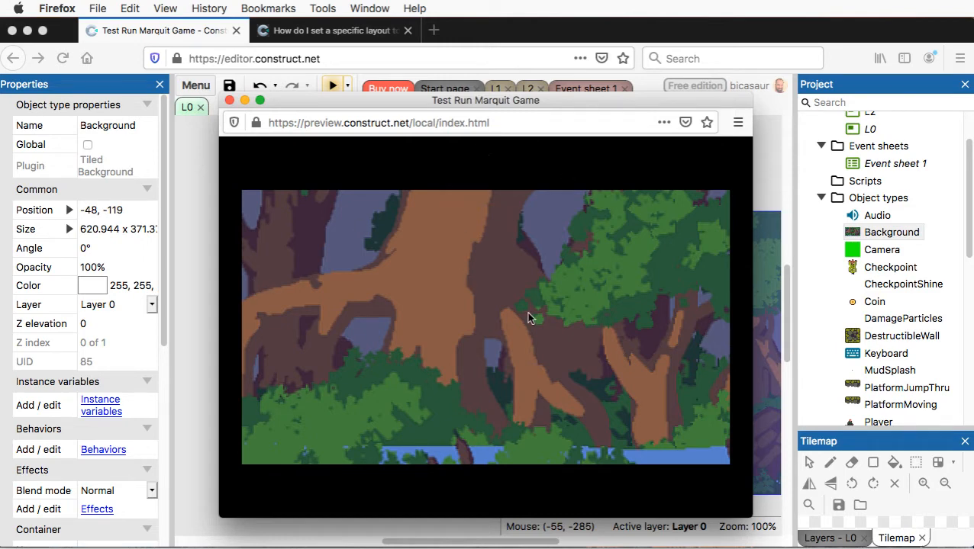
click(229, 100)
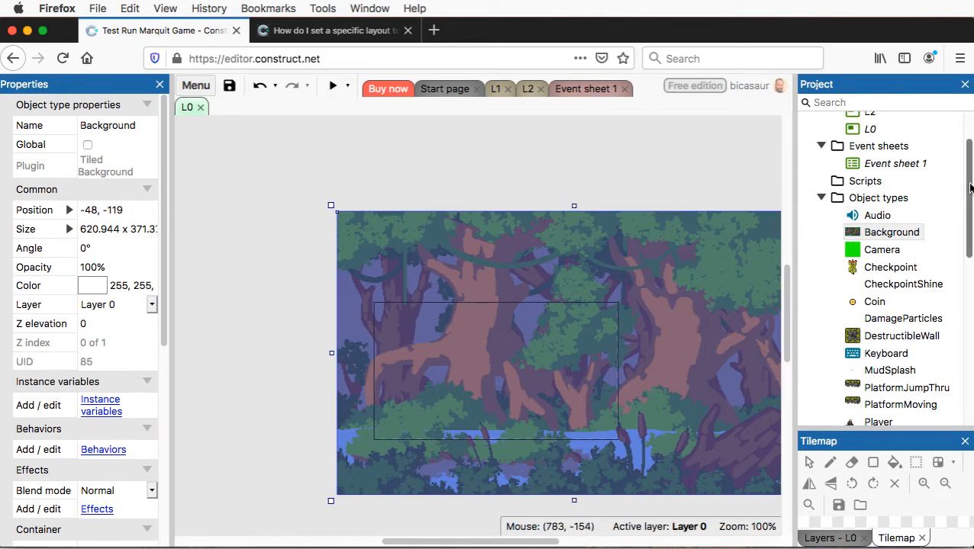
- Add the TilemapSolid object to layout L0 at about 54, 34
drag(966, 190, 966, 274)
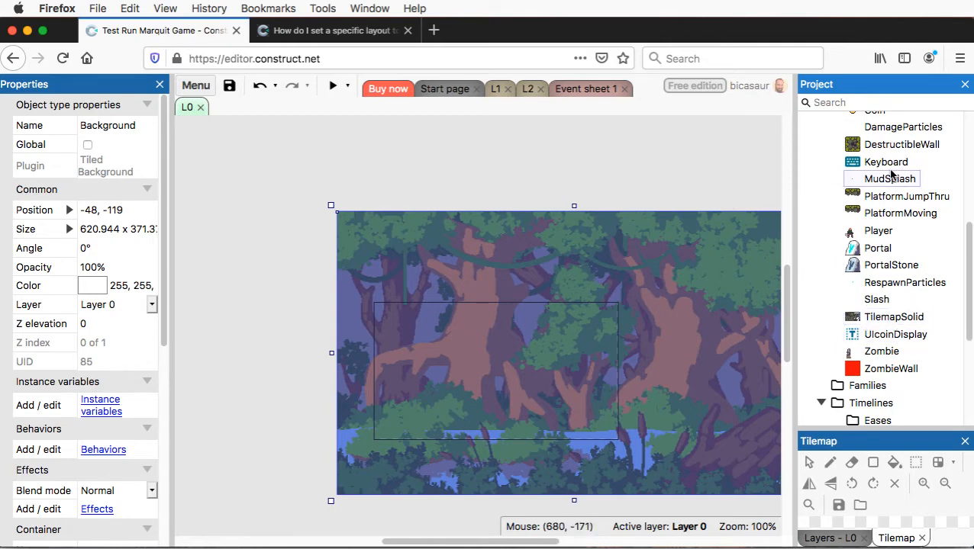
drag(891, 321, 423, 344)
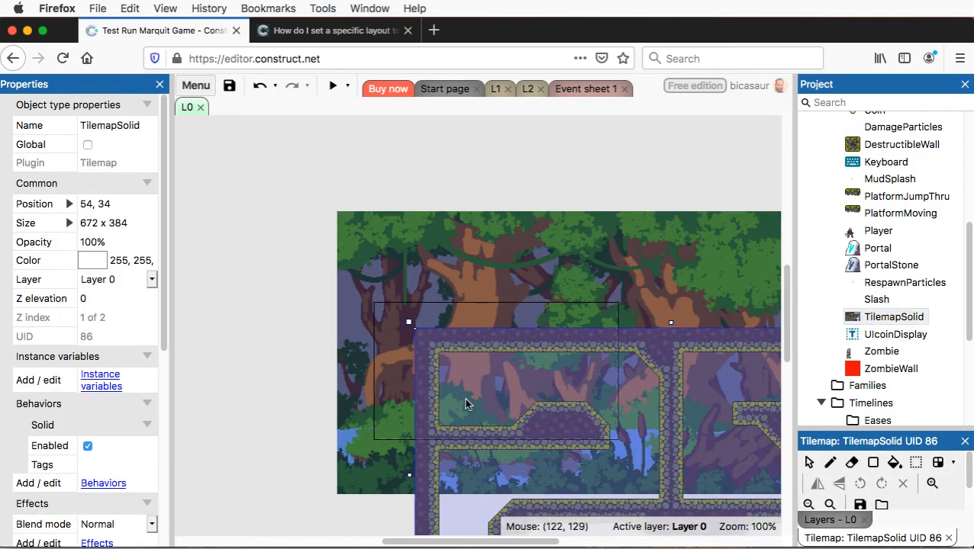
click(289, 425)
scroll(461, 432, down, 2)
scroll(461, 432, right, 2)
scroll(461, 432, down, 4)
scroll(461, 432, right, 4)
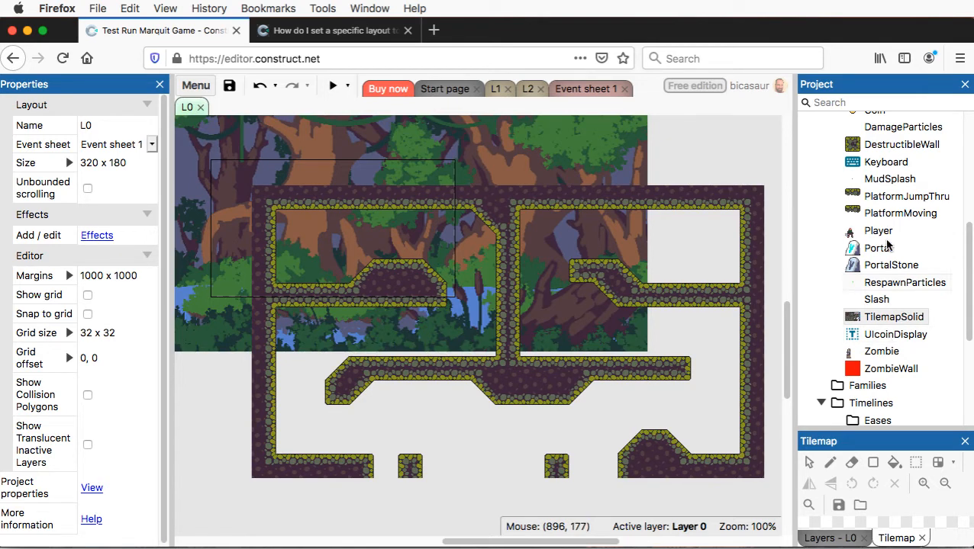
scroll(876, 197, up, 6)
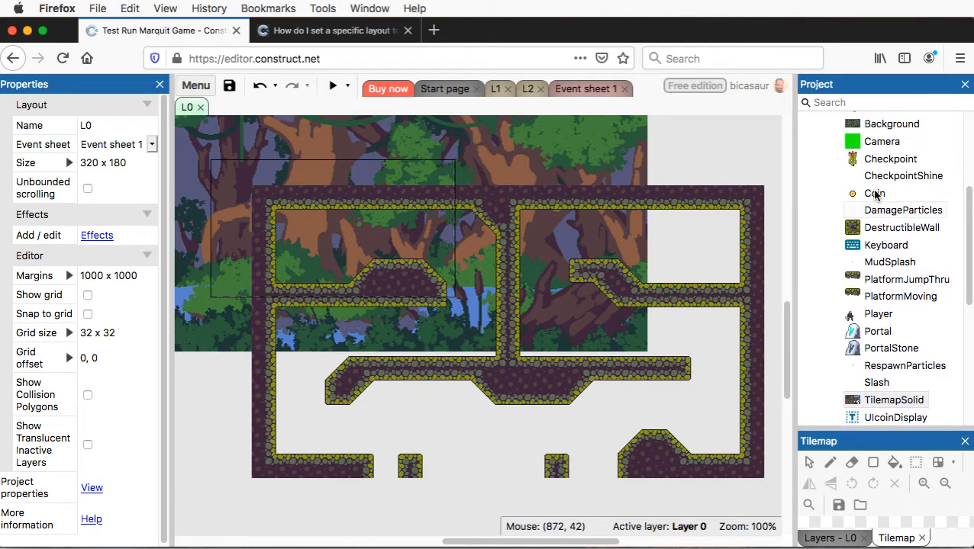
scroll(885, 176, up, 1)
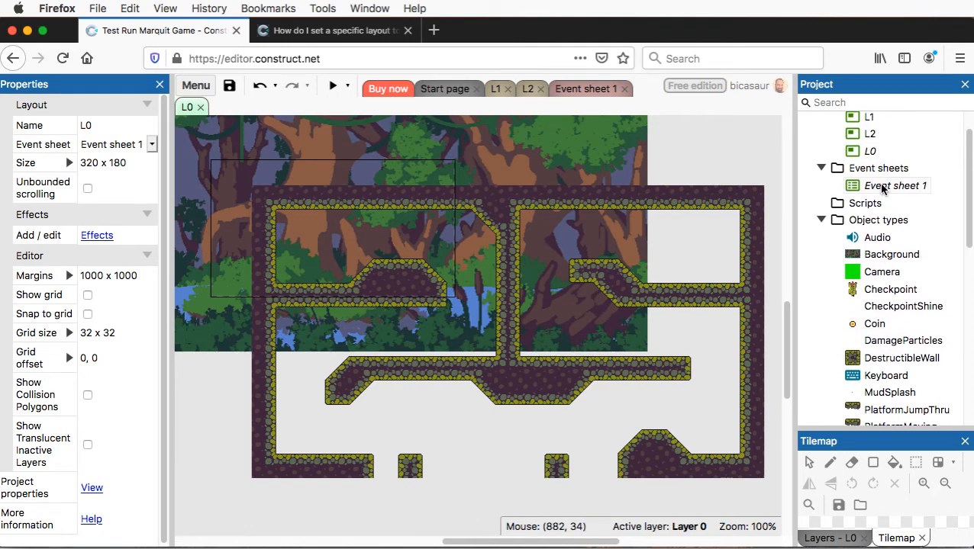
scroll(902, 307, down, 6)
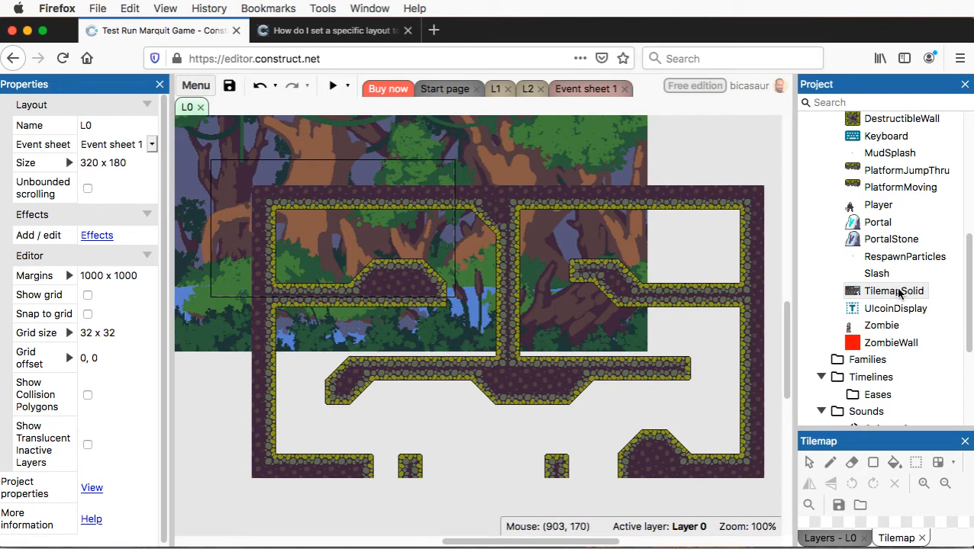
- Erase all existing tiles from the TilemapSolid instance in layout L0
click(749, 298)
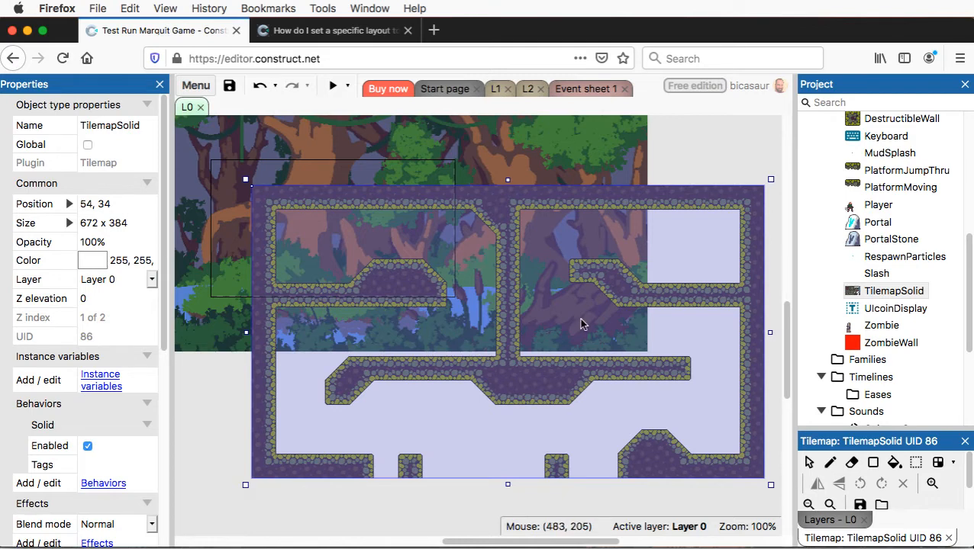
click(853, 467)
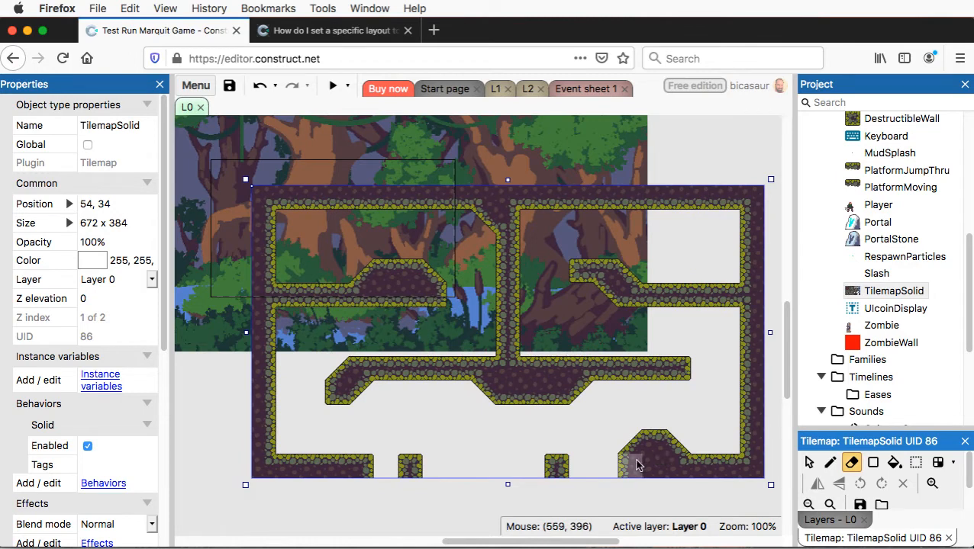
mouse_move(637, 466)
mouse_down()
mouse_move(679, 450)
mouse_move(694, 462)
mouse_move(750, 458)
mouse_move(748, 308)
mouse_move(751, 419)
mouse_up()
mouse_move(752, 260)
mouse_down()
mouse_move(750, 217)
mouse_move(641, 203)
mouse_move(398, 202)
mouse_up()
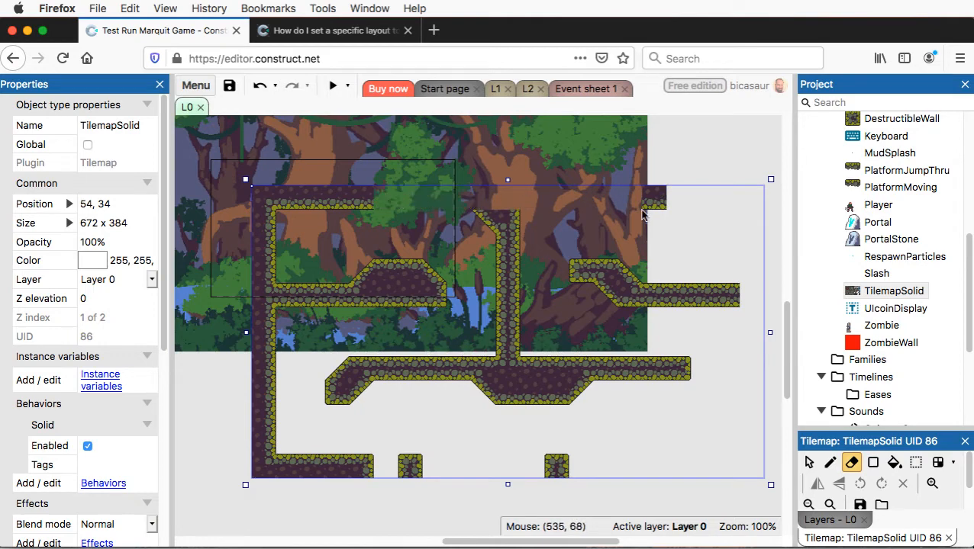
mouse_move(642, 216)
mouse_down()
mouse_move(586, 246)
mouse_move(502, 217)
mouse_move(492, 226)
mouse_move(276, 204)
mouse_move(300, 193)
mouse_move(263, 256)
mouse_move(263, 218)
mouse_move(273, 258)
mouse_move(265, 336)
mouse_move(257, 256)
mouse_move(358, 286)
mouse_move(271, 219)
mouse_move(283, 205)
mouse_move(359, 206)
mouse_move(355, 252)
mouse_move(396, 273)
mouse_move(410, 306)
mouse_move(431, 290)
mouse_move(426, 265)
mouse_up()
mouse_move(547, 272)
mouse_down()
mouse_move(592, 273)
mouse_move(634, 290)
mouse_move(618, 283)
mouse_move(605, 309)
mouse_move(706, 298)
mouse_move(699, 344)
mouse_move(666, 364)
mouse_move(473, 372)
mouse_move(337, 396)
mouse_move(415, 368)
mouse_move(340, 379)
mouse_up()
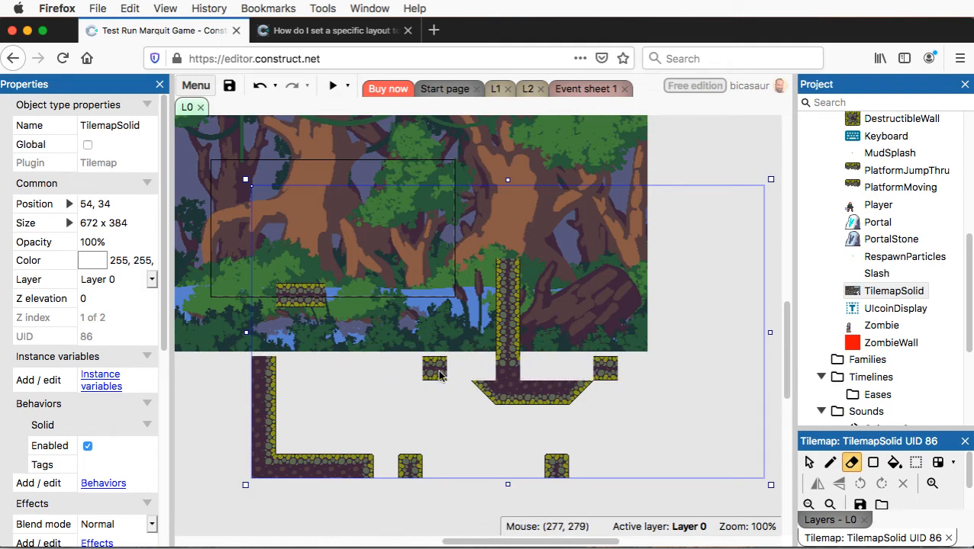
mouse_move(440, 374)
mouse_down()
mouse_move(563, 386)
mouse_move(622, 373)
mouse_move(517, 396)
mouse_move(477, 393)
mouse_move(505, 306)
mouse_up()
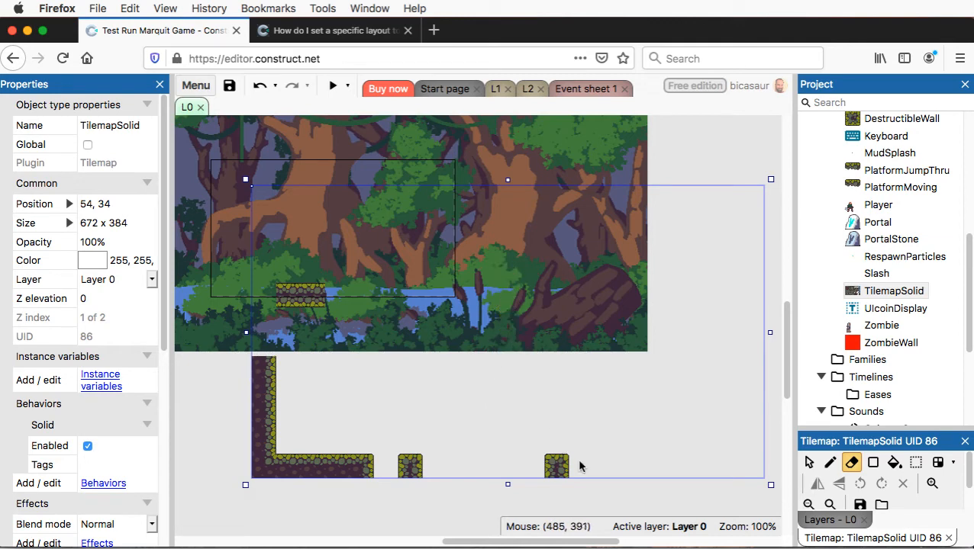
mouse_move(579, 466)
mouse_down()
mouse_move(263, 474)
mouse_move(268, 360)
mouse_up()
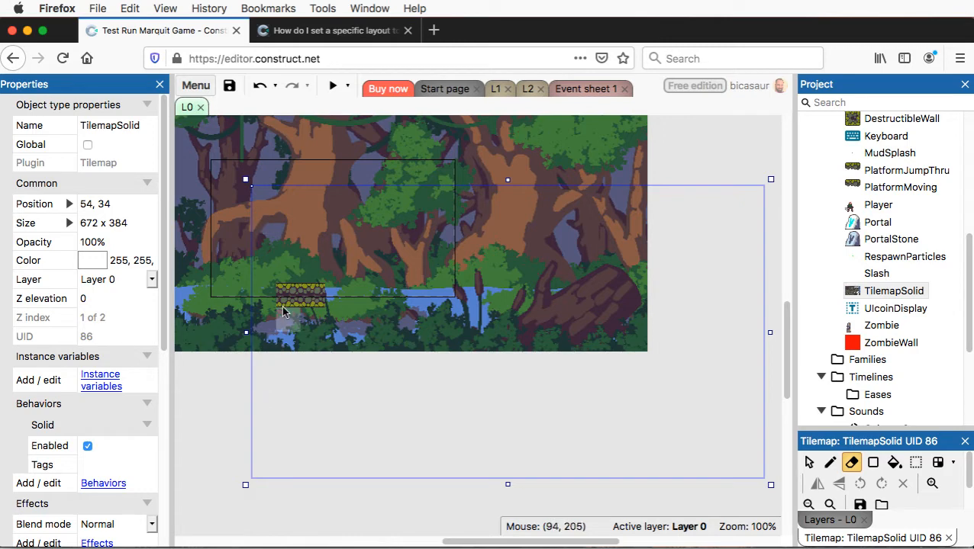
drag(283, 311, 319, 292)
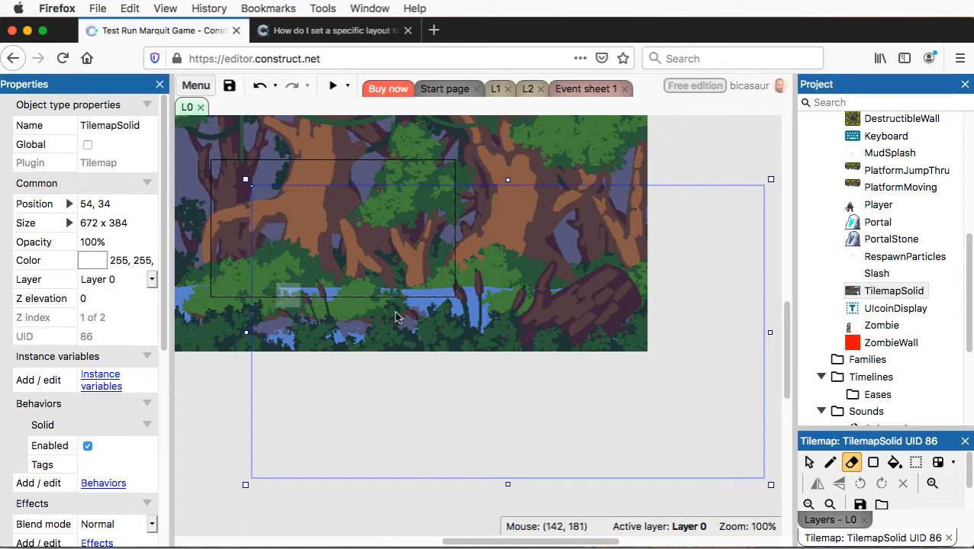
- Enlarge the tile palette area and draw the stone-edged corner tile in the upper-left cell of TilemapSolid with the pencil
click(830, 463)
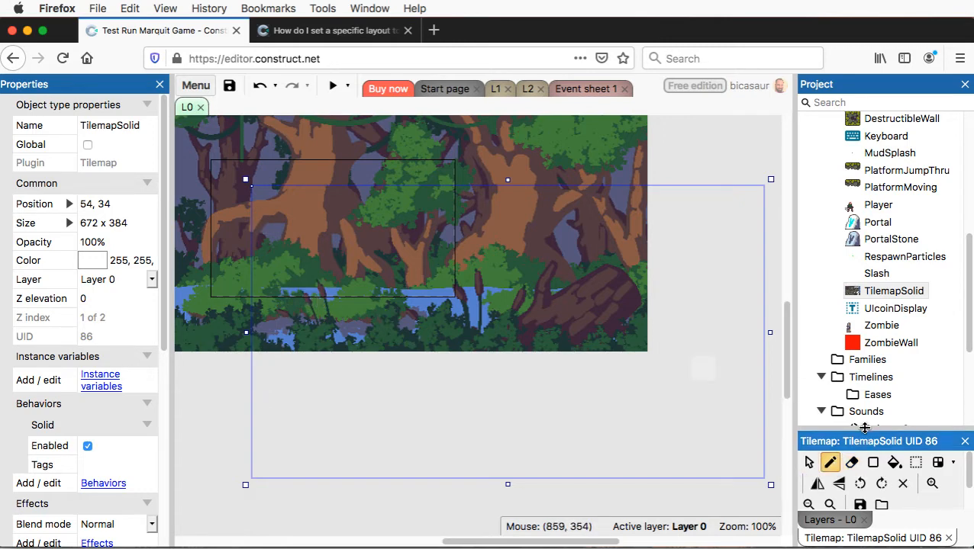
drag(864, 428, 863, 259)
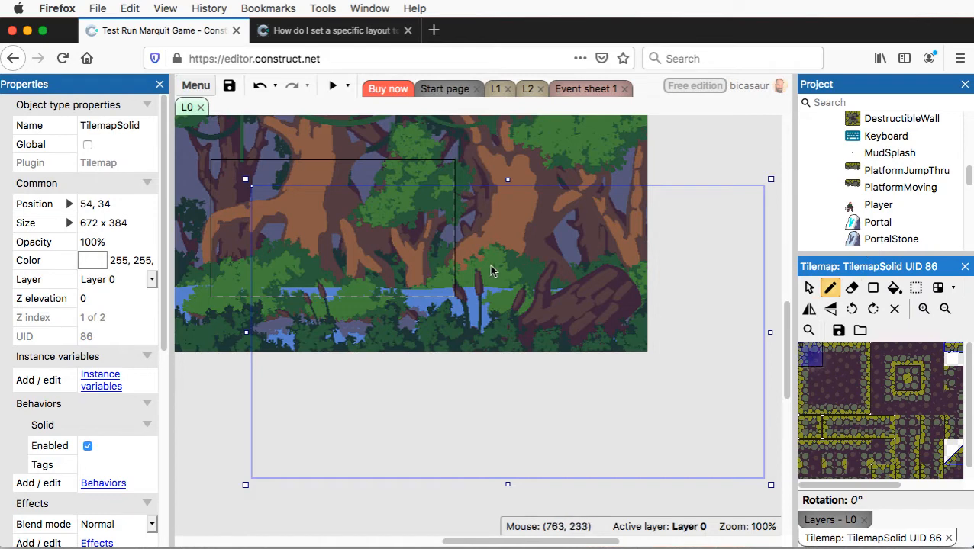
click(260, 197)
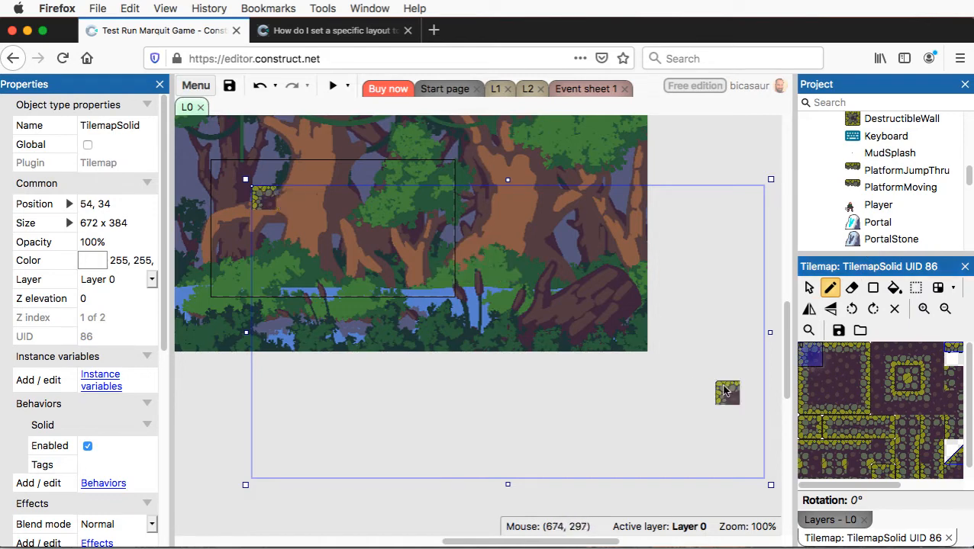
- Draw the upper-right, lower-right and lower-left stone corner tiles in TilemapSolid to outline a block seven tiles wide and two tiles high
click(859, 355)
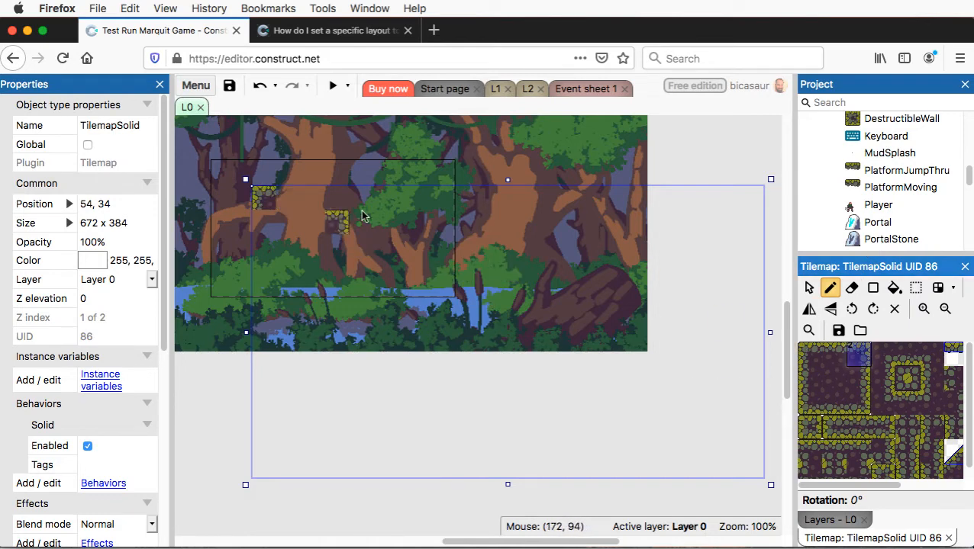
click(412, 194)
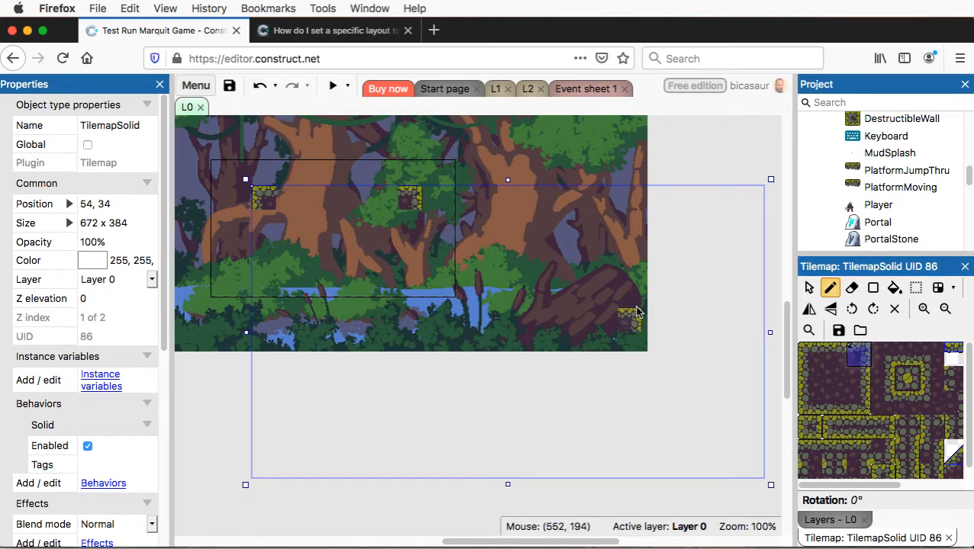
click(864, 406)
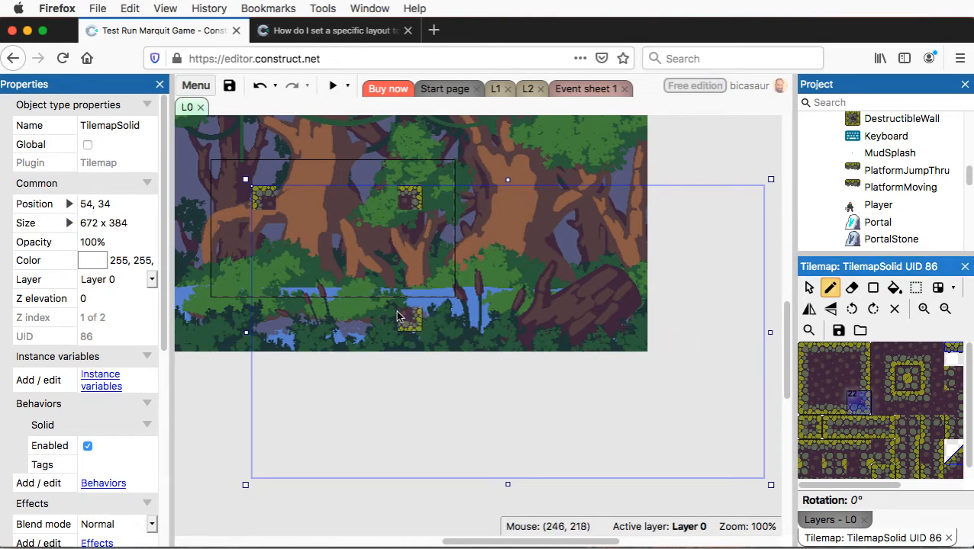
click(412, 216)
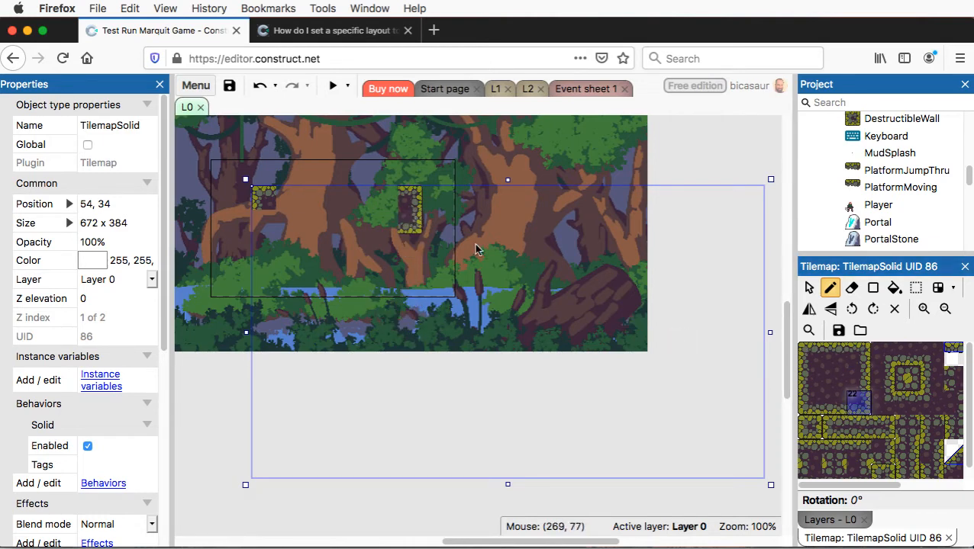
click(810, 402)
click(386, 246)
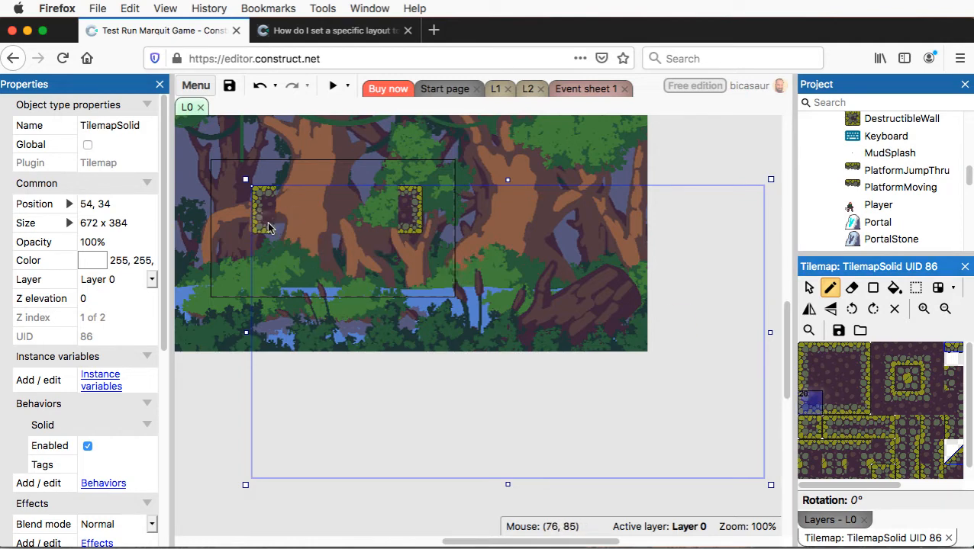
click(268, 222)
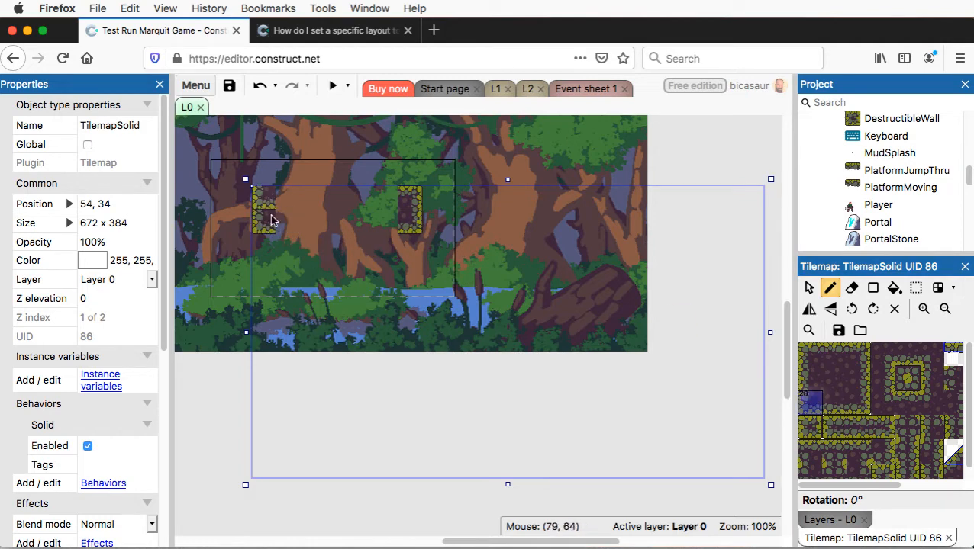
- Fill the block's upper row with the top-edge stone tile and its lower row with the bottom-edge stone tile between the corners
click(833, 351)
mouse_move(320, 197)
mouse_down()
mouse_move(277, 197)
mouse_move(416, 196)
mouse_up()
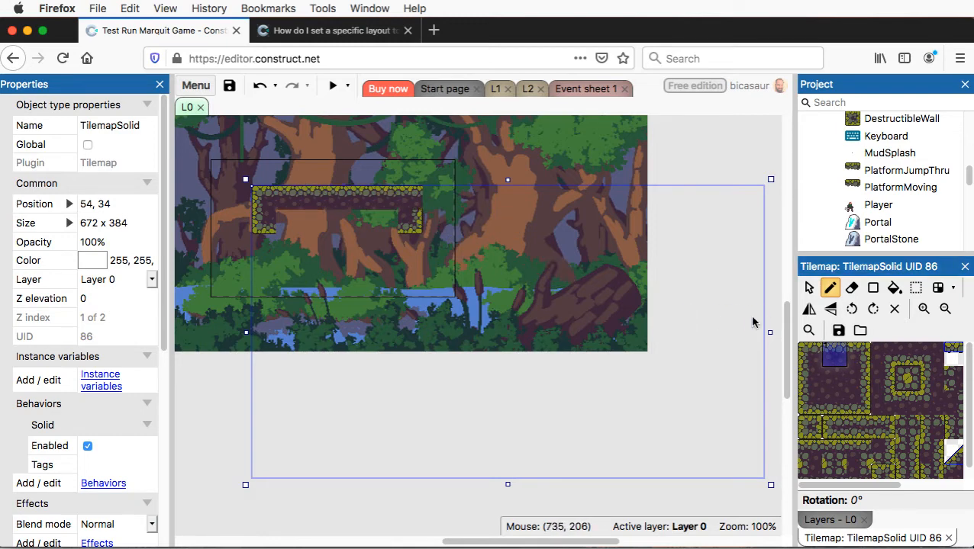
click(837, 400)
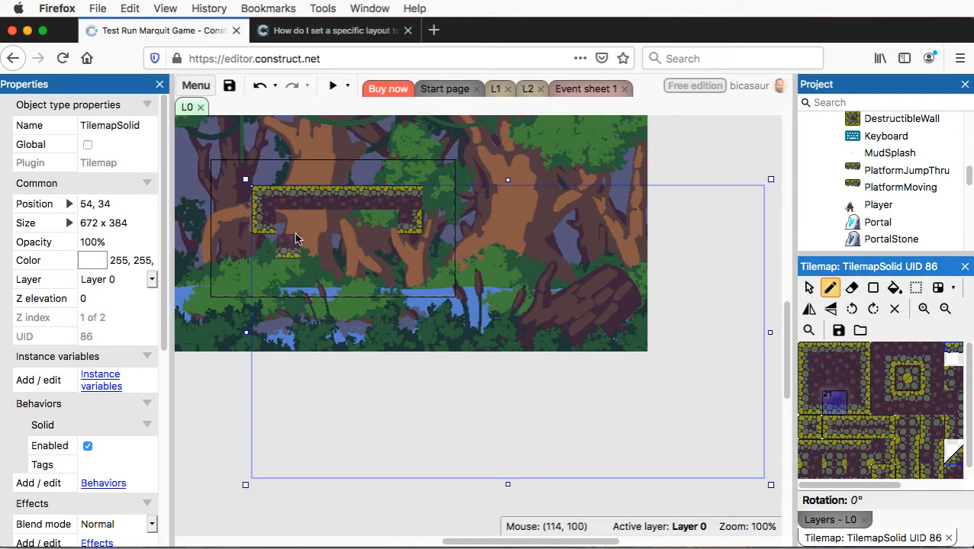
mouse_move(293, 229)
mouse_down()
mouse_move(390, 236)
mouse_move(339, 227)
mouse_up()
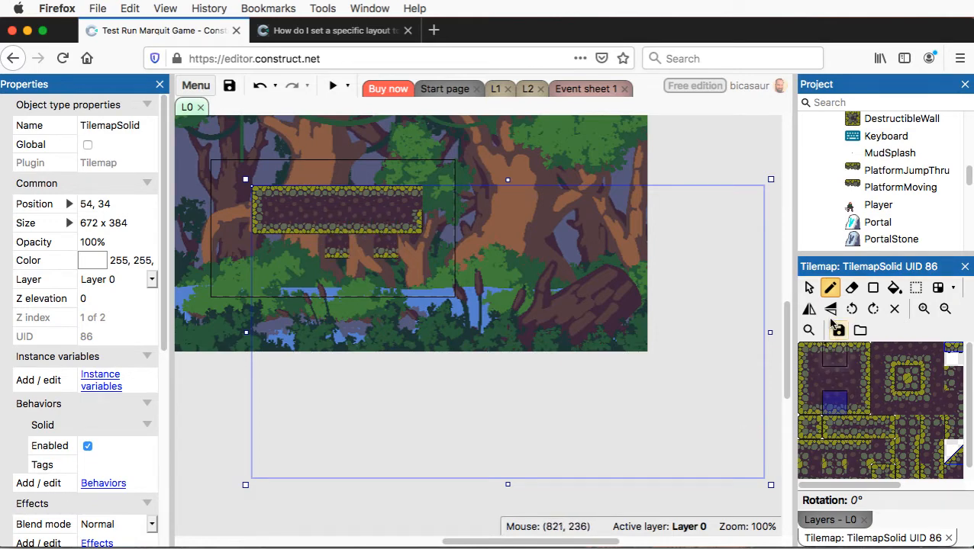
- Erase the stray tiles below the block and replace its upper-right cell with the upper-right corner tile
click(851, 288)
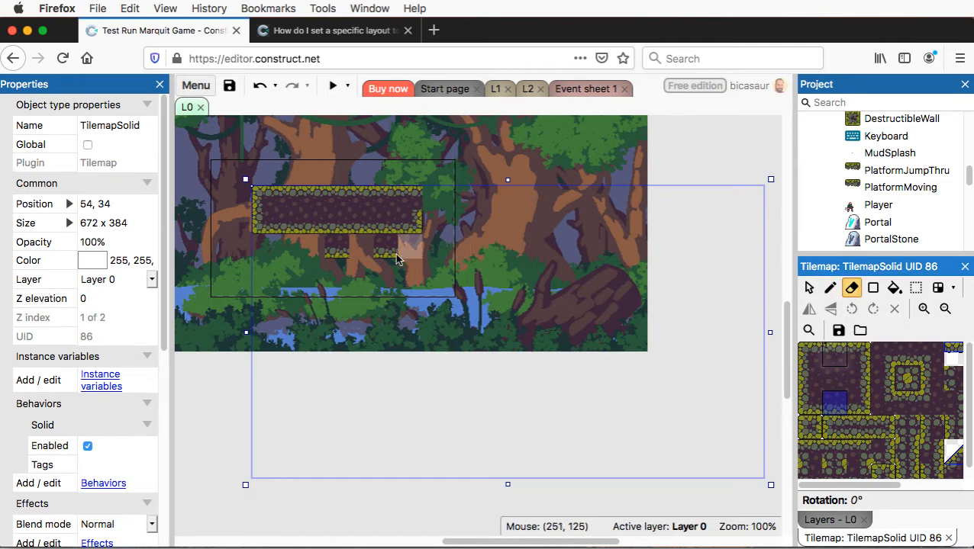
mouse_move(385, 263)
mouse_down()
mouse_move(344, 257)
mouse_move(416, 248)
mouse_up()
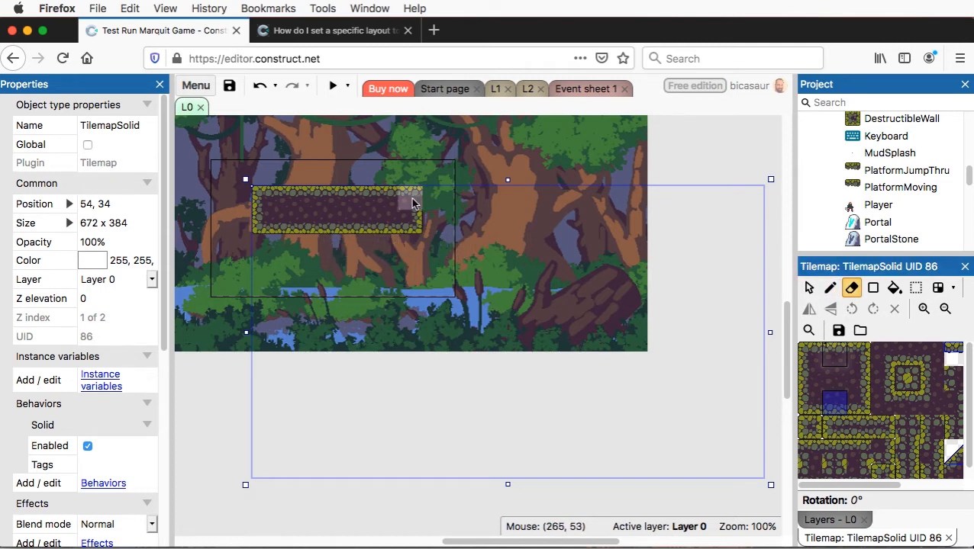
click(859, 355)
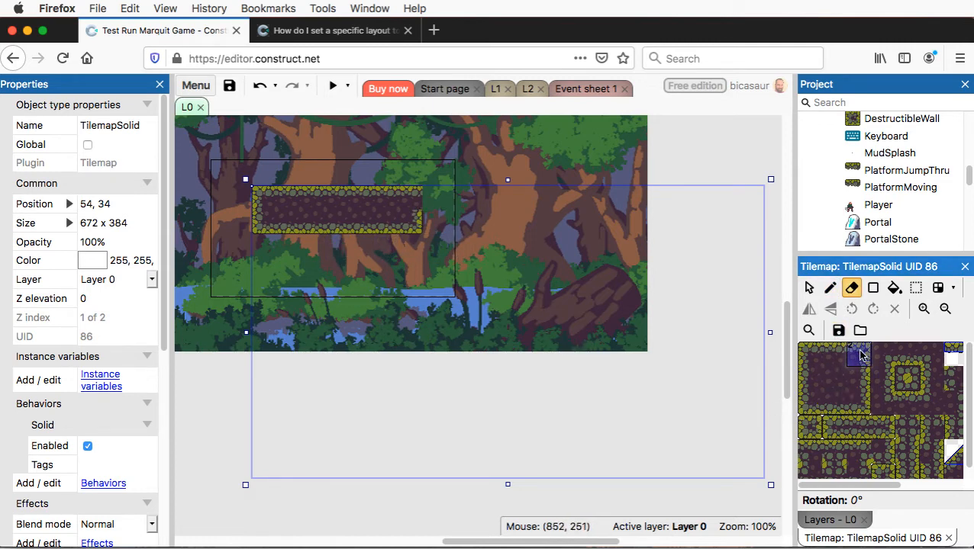
click(410, 204)
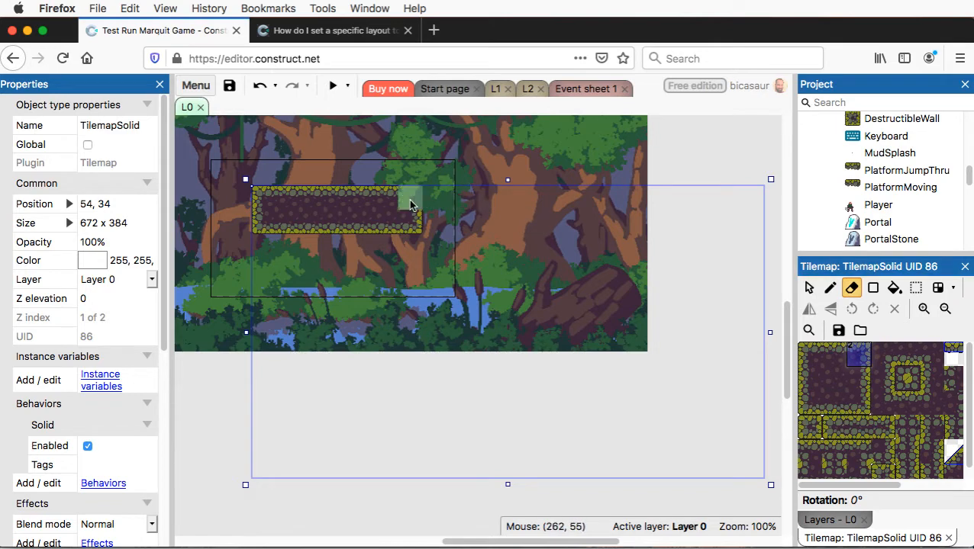
click(831, 288)
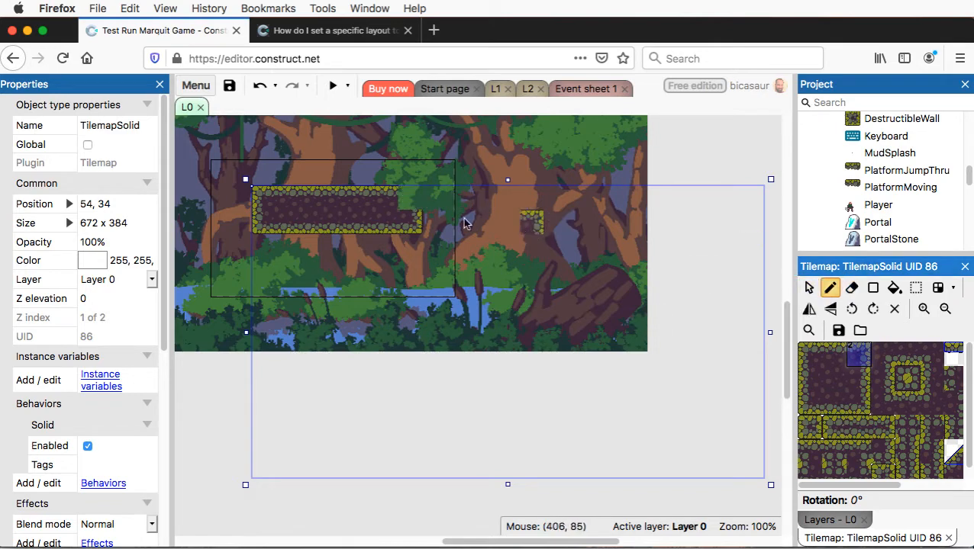
click(409, 202)
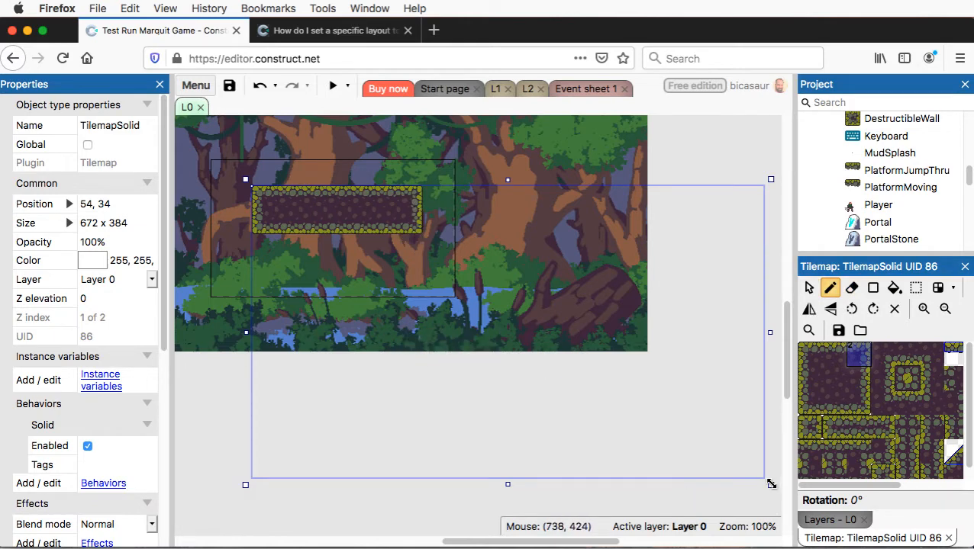
- Shrink TilemapSolid to about 227 x 70 around the drawn block and move it to about 51, 20 in layout L0
drag(770, 484, 396, 244)
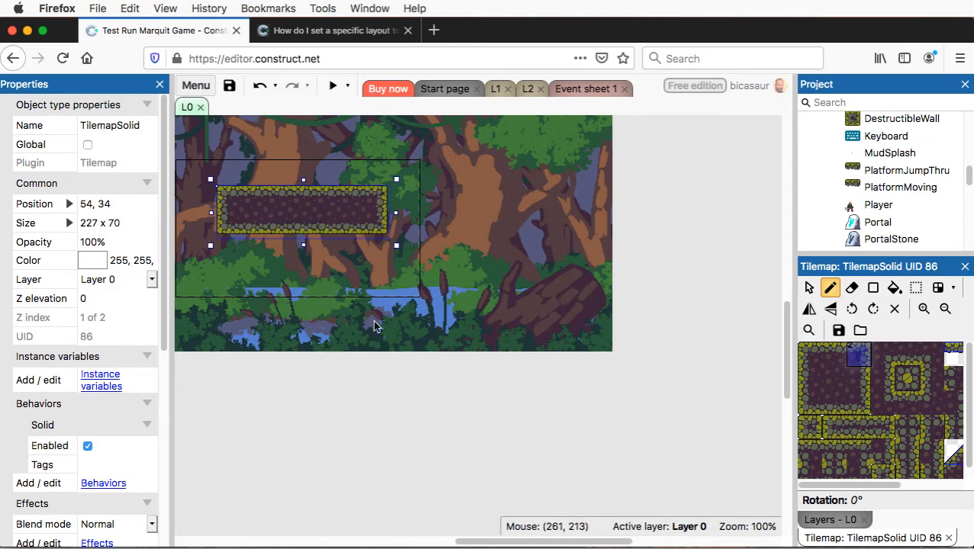
scroll(374, 327, left, 5)
scroll(374, 326, up, 1)
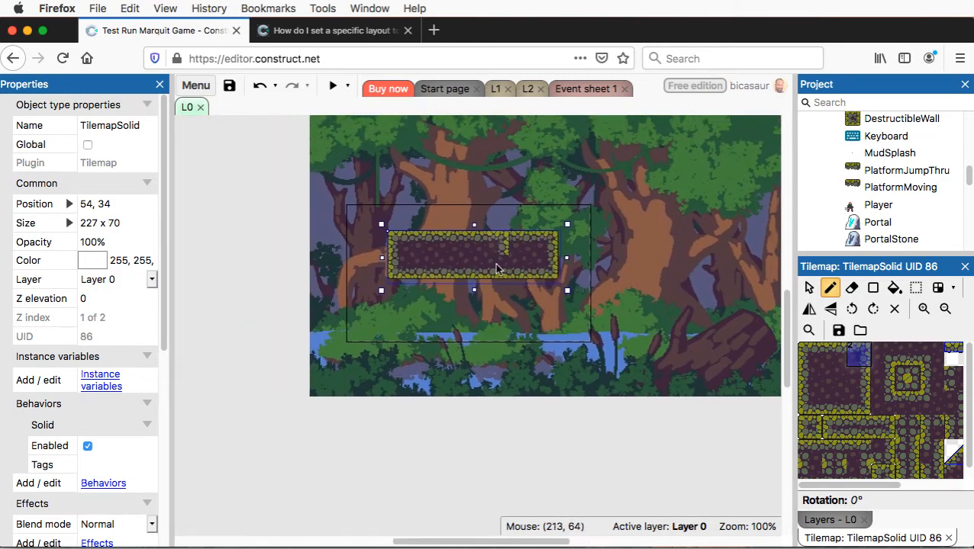
click(810, 290)
click(528, 440)
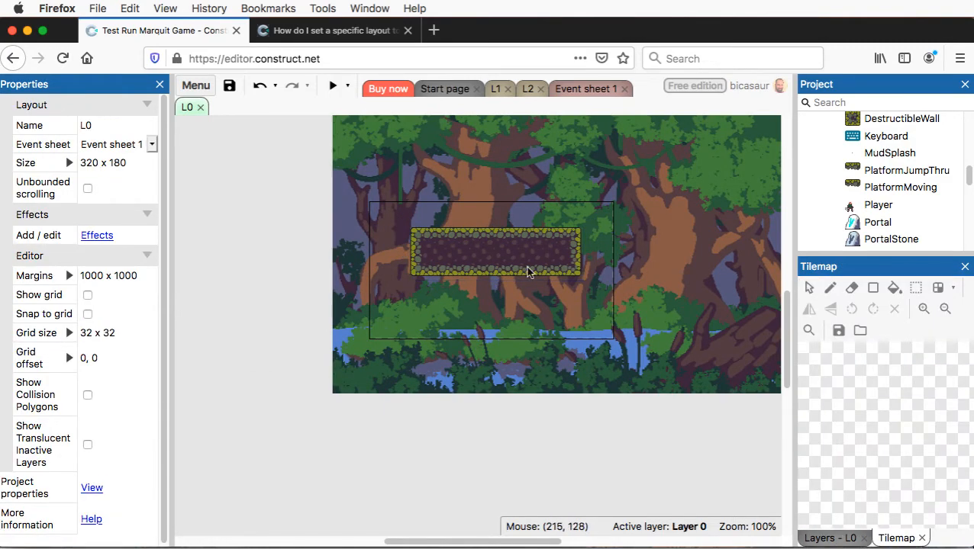
drag(526, 267, 529, 256)
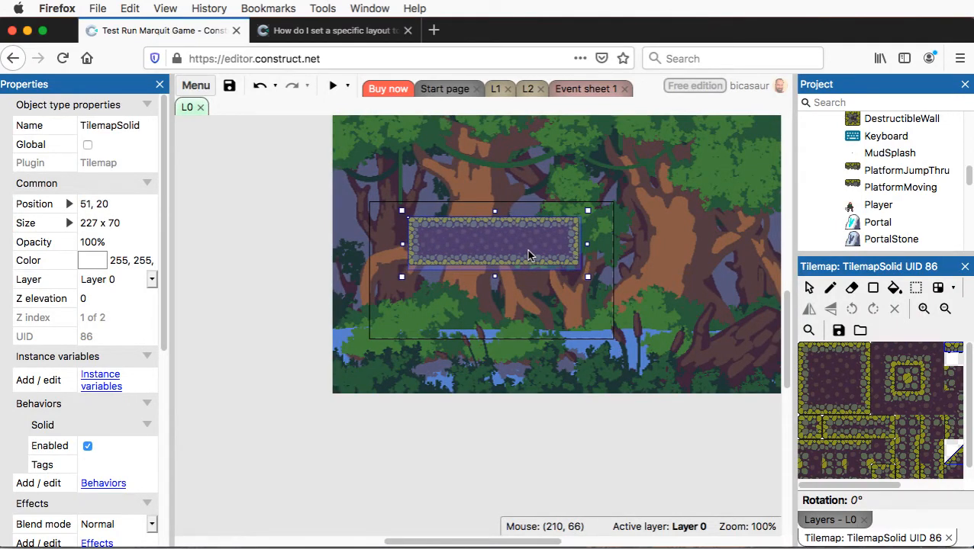
- Preview layout L0 to check how the tile block looks in the game, close the preview and deselect the tilemap
click(333, 88)
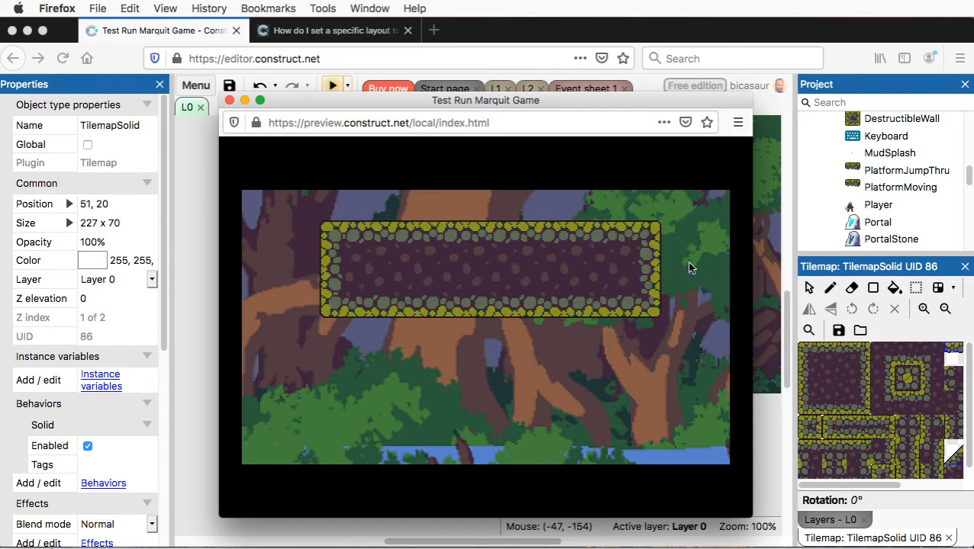
click(229, 100)
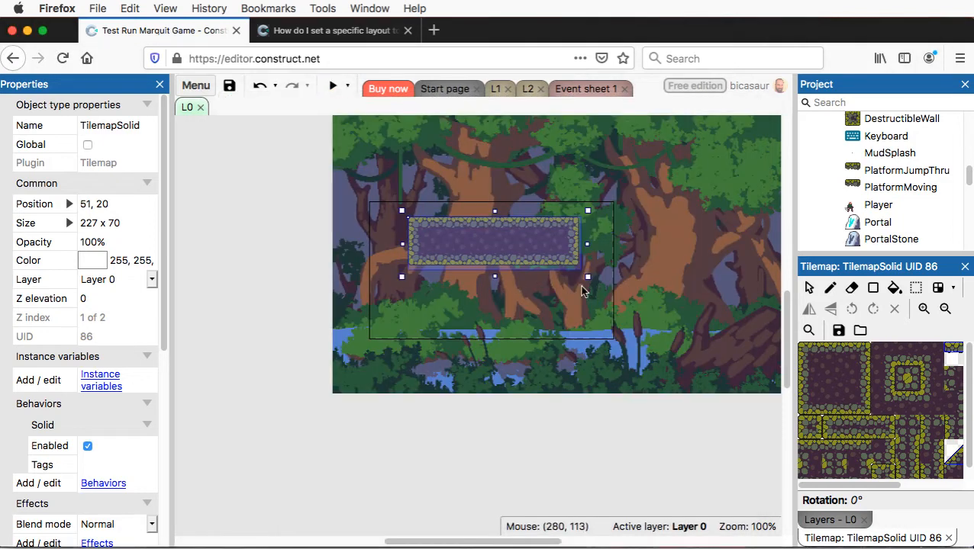
click(491, 446)
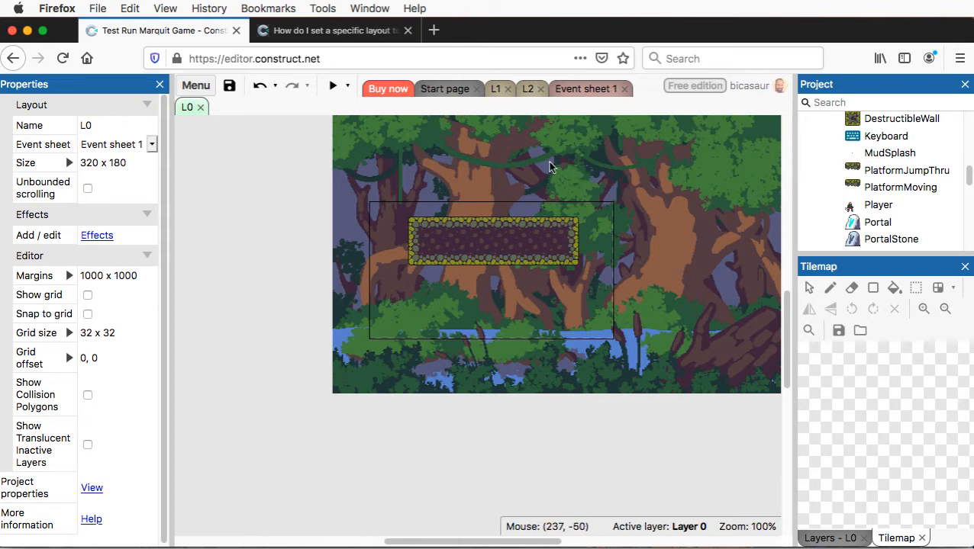
- Insert a new Text object on the stone block in layout L0 at about 77, 42
right_click(472, 238)
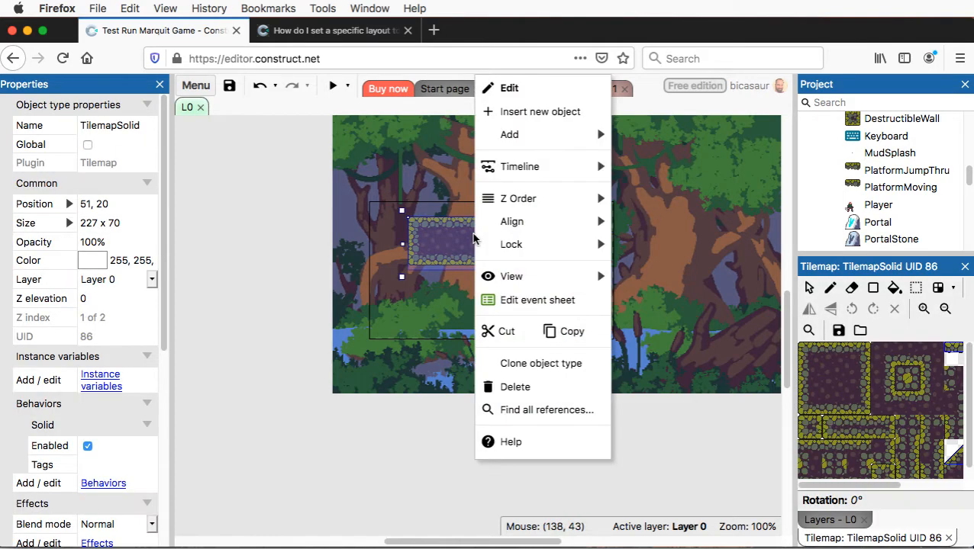
click(537, 111)
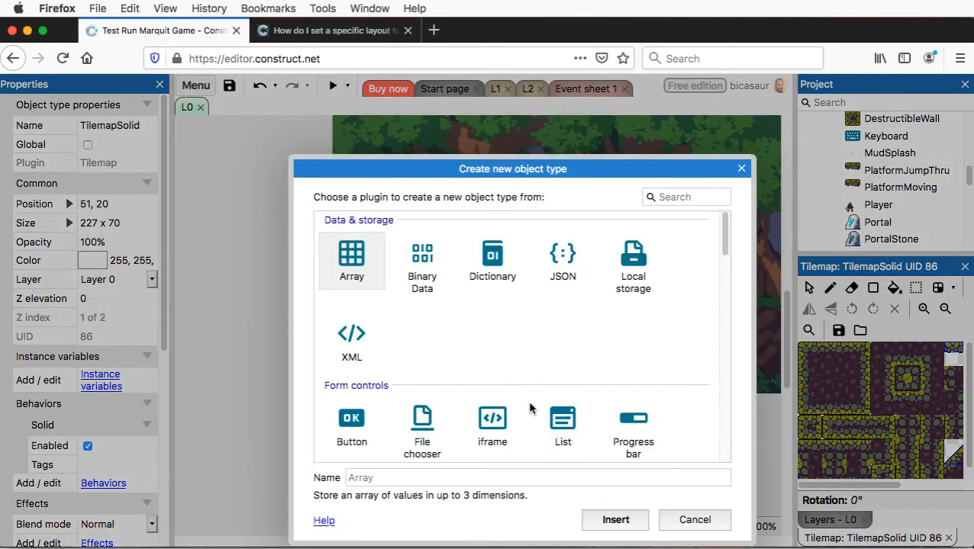
scroll(531, 408, down, 5)
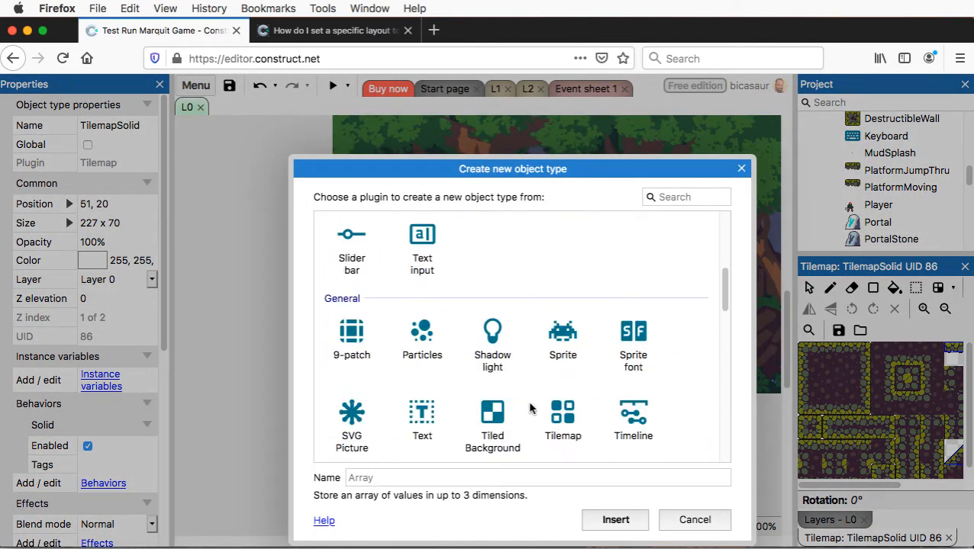
scroll(527, 400, down, 1)
click(418, 387)
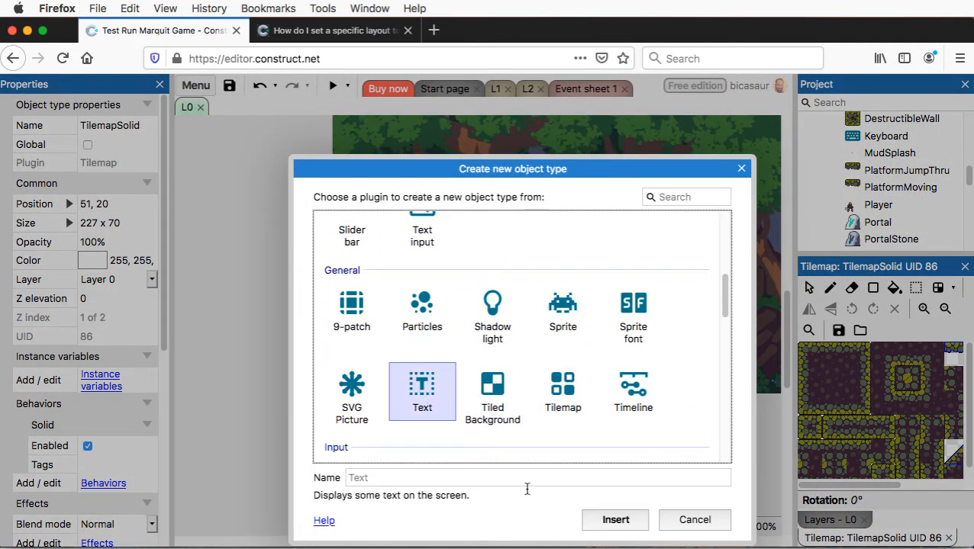
click(617, 520)
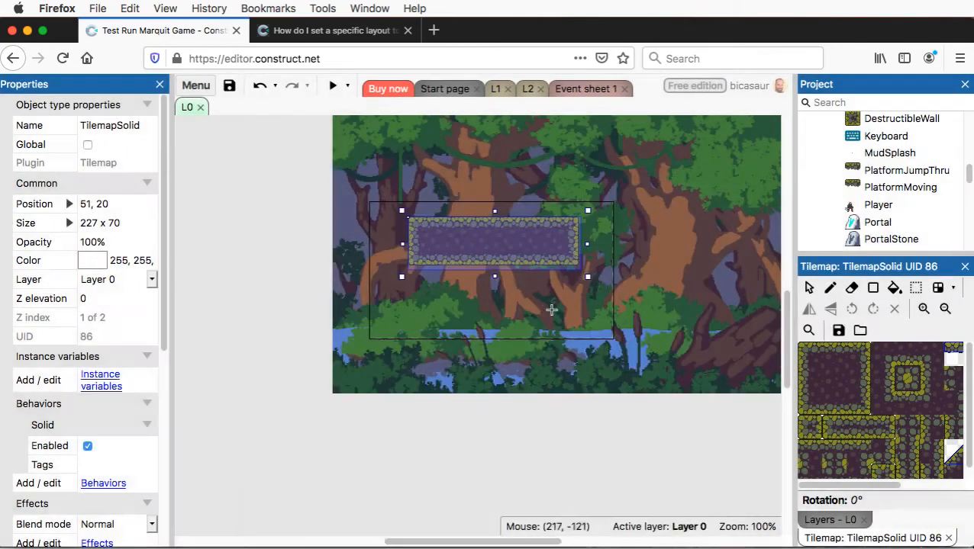
click(427, 233)
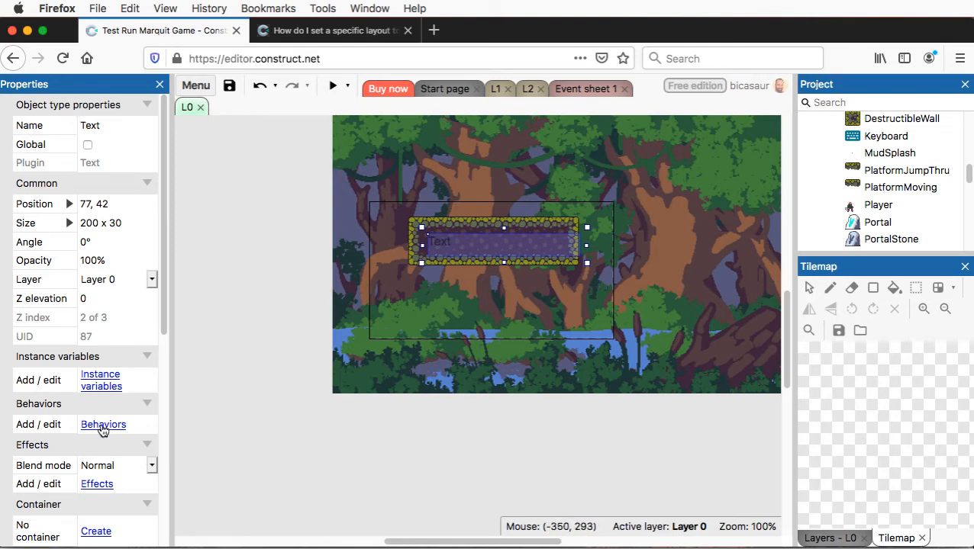
- Set the Text object's content to "Swamp Adventure" and enlarge its box to about 221 x 49
scroll(102, 429, down, 5)
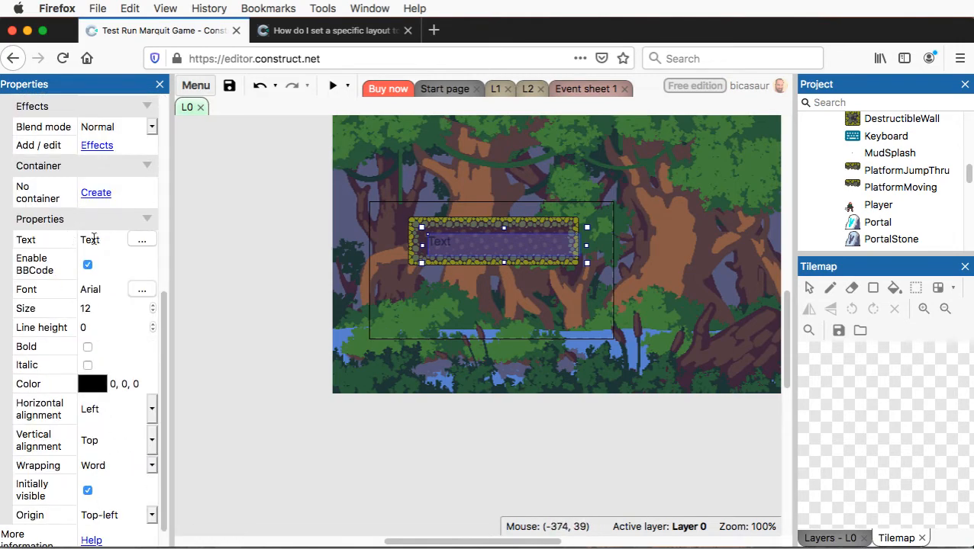
click(138, 241)
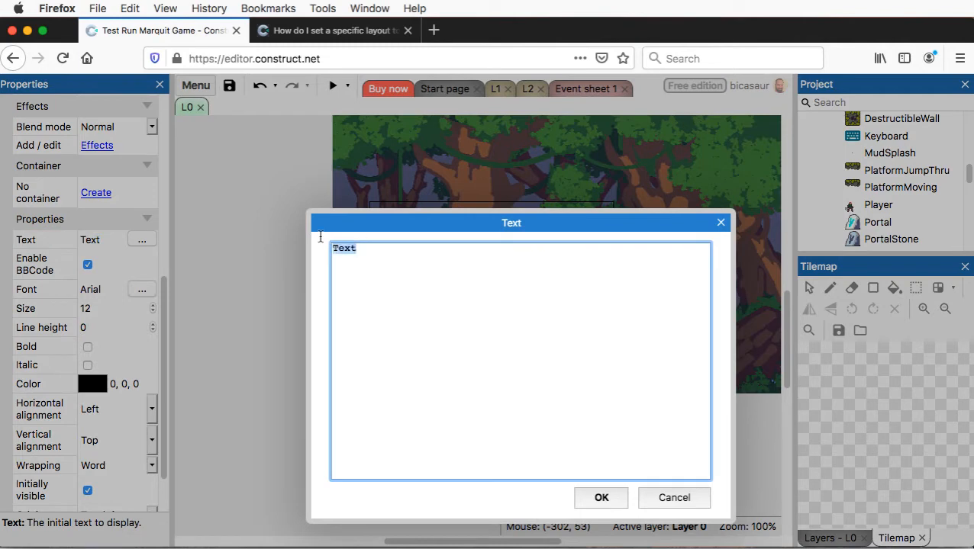
text(Swamp Adventure)
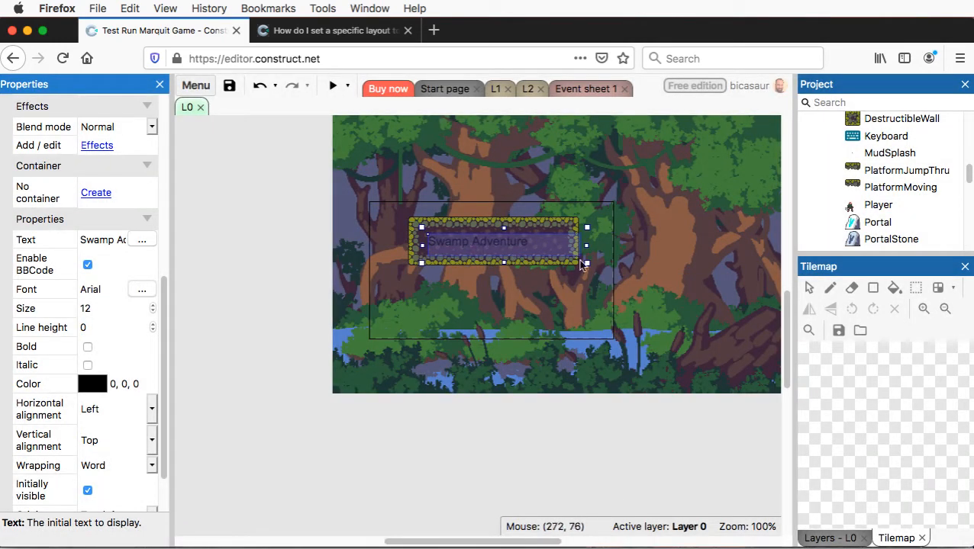
drag(587, 264, 603, 278)
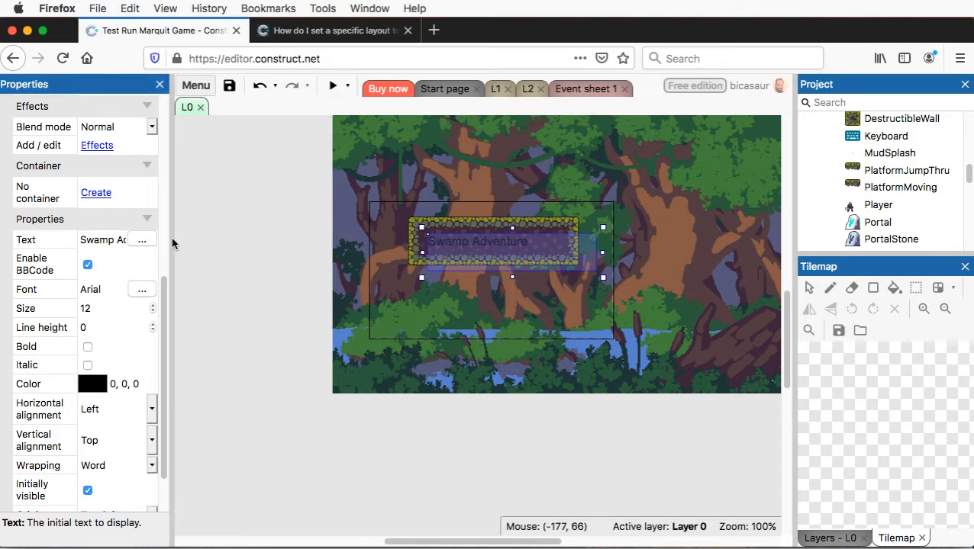
- Rename the Text object as TitleText
scroll(168, 298, up, 1)
scroll(165, 299, up, 10)
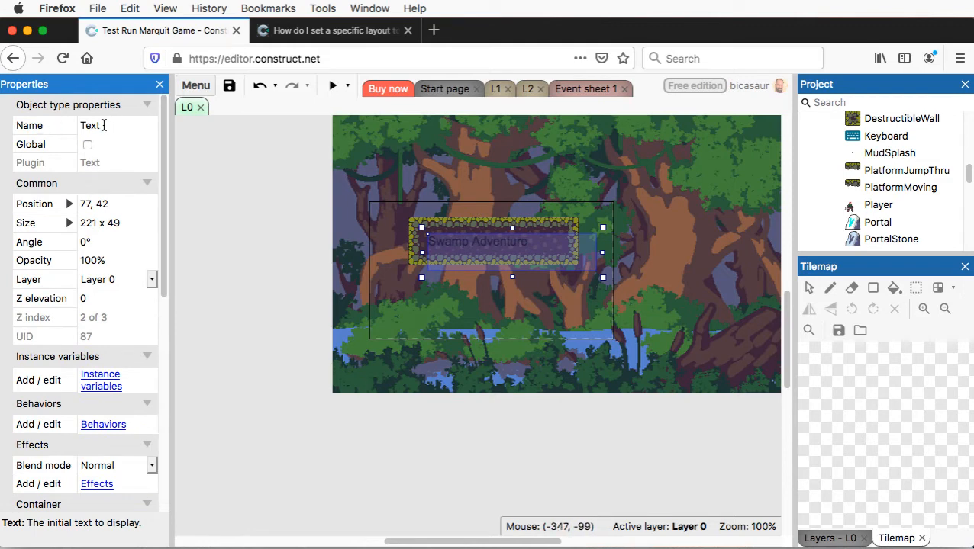
click(82, 125)
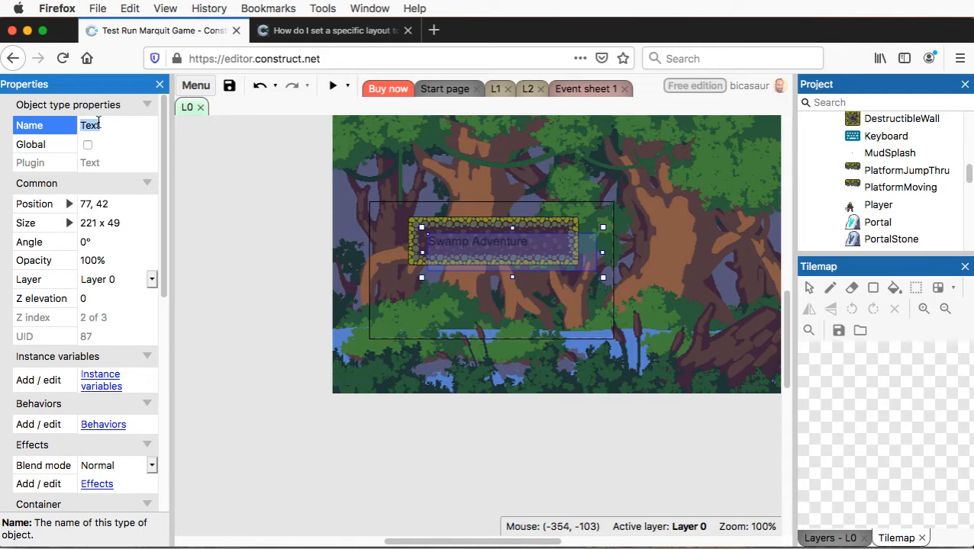
key(Left)
text(Title)
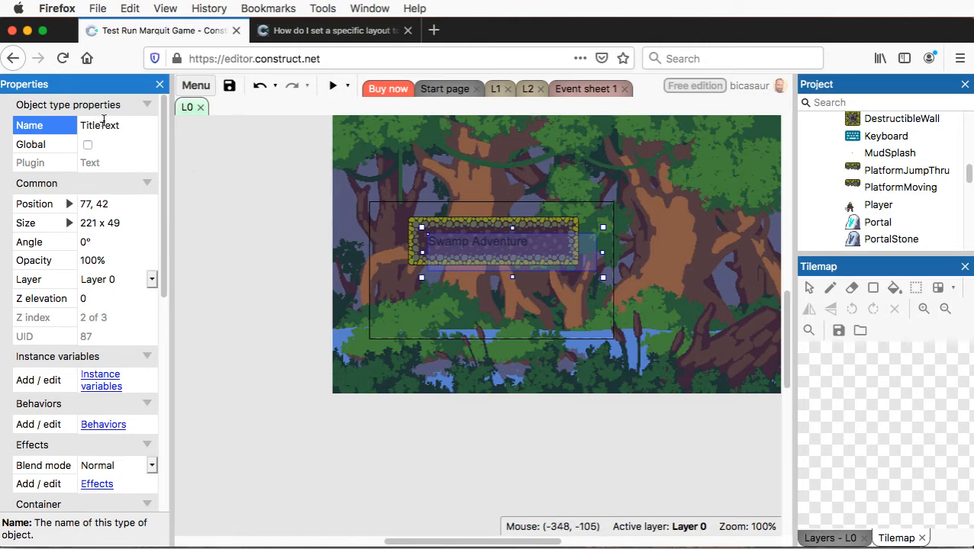
- Rename the title's Text object as TextTitle
key(BackSpace)
key(BackSpace)
key(BackSpace)
key(BackSpace)
key(BackSpace)
click(225, 197)
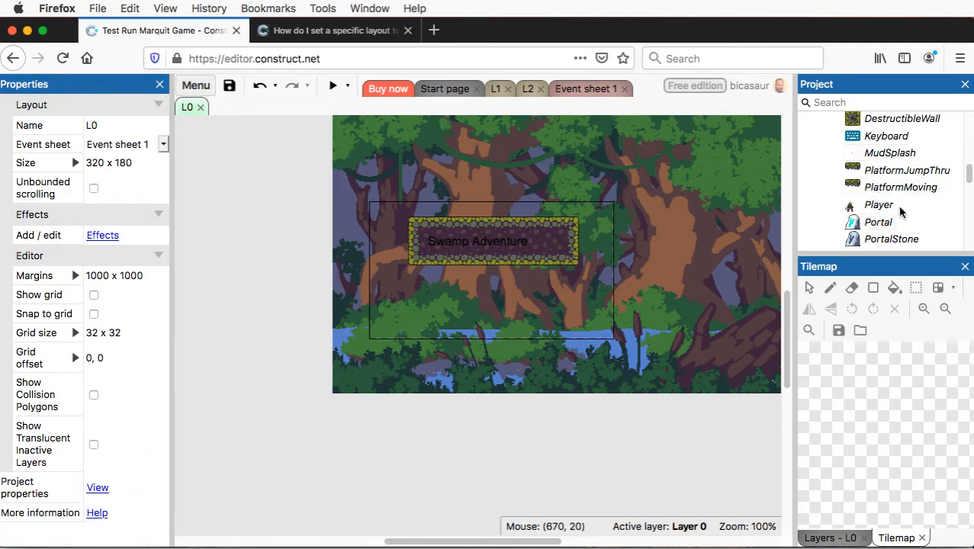
- Locate TextTitle among the project's objects, enlarge that list's area, and reselect the title text in layout L0
drag(970, 177, 971, 199)
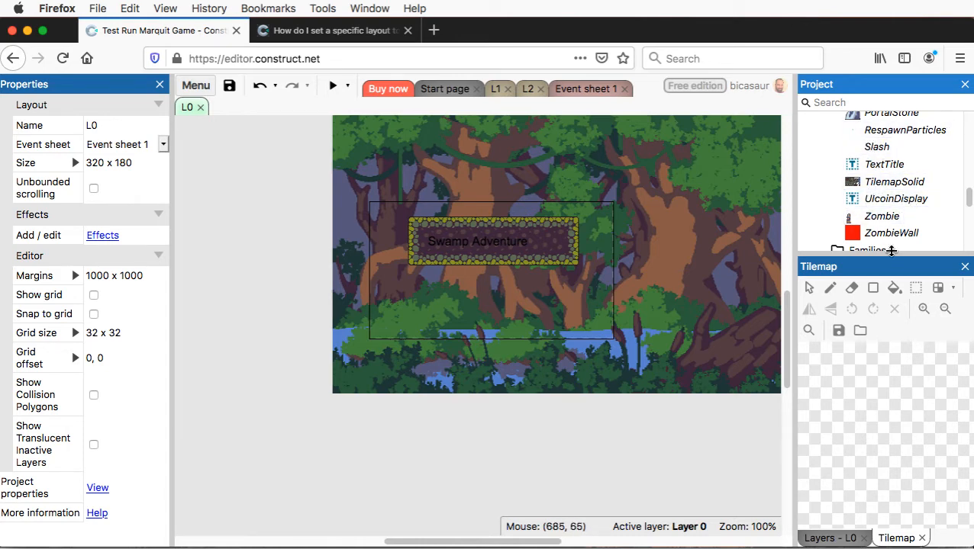
drag(891, 251, 891, 335)
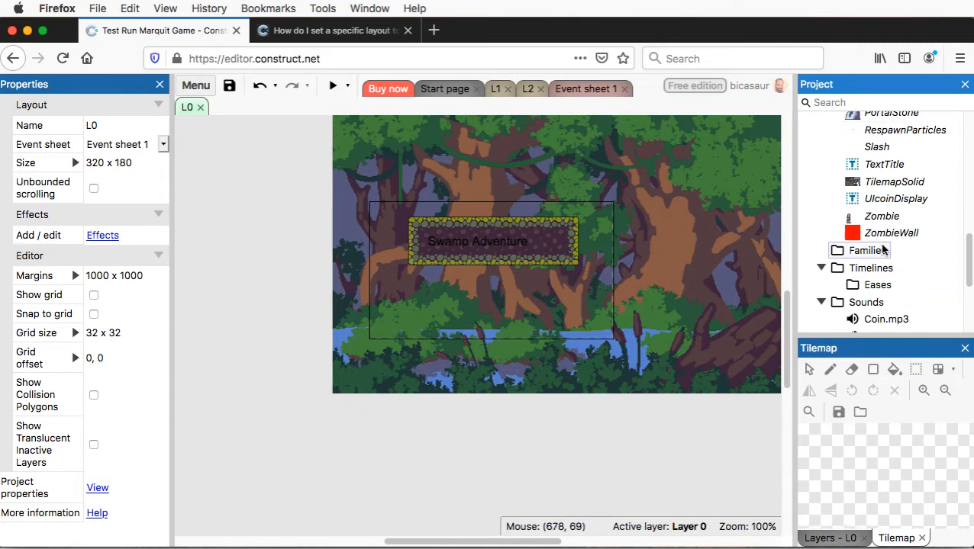
click(439, 242)
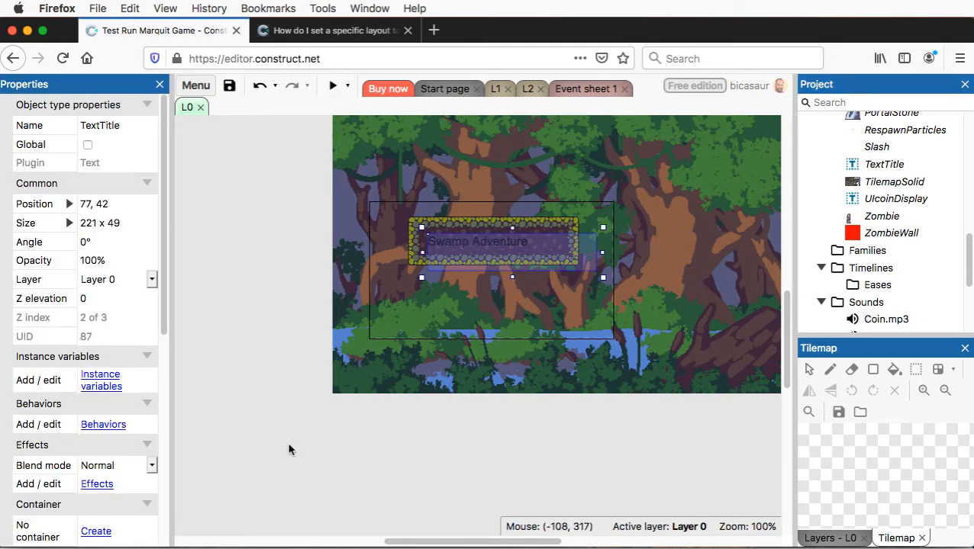
click(415, 338)
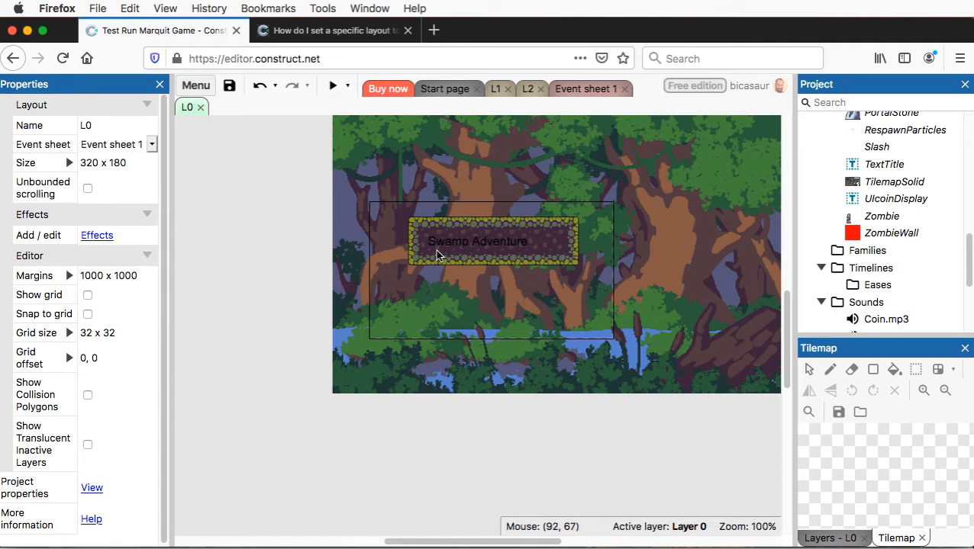
click(482, 245)
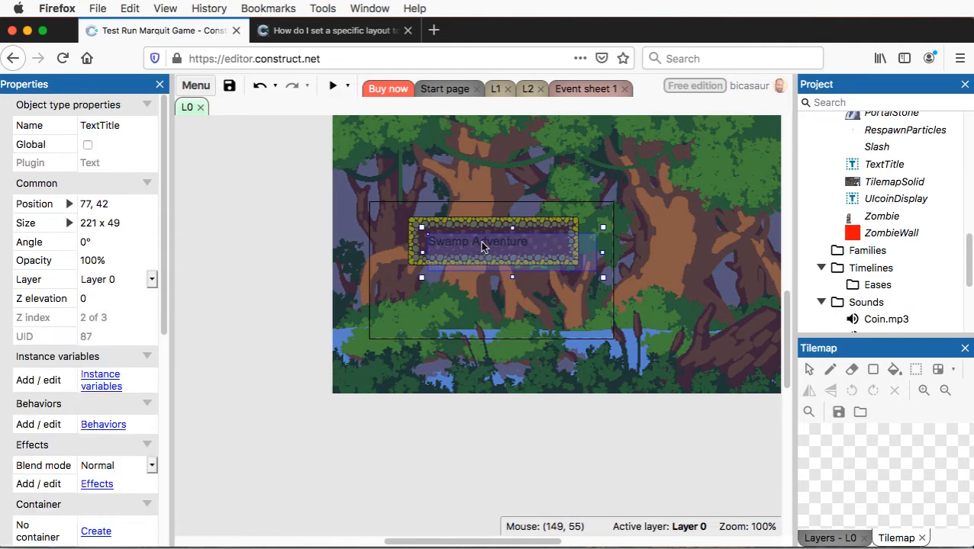
- Copy the text color value of the UIcoinDisplay object in layout L1
click(498, 90)
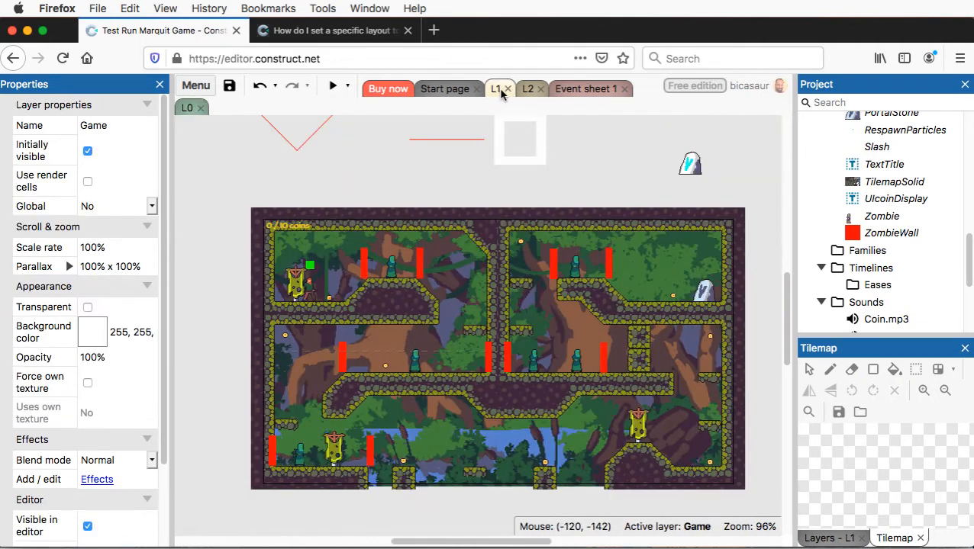
click(295, 229)
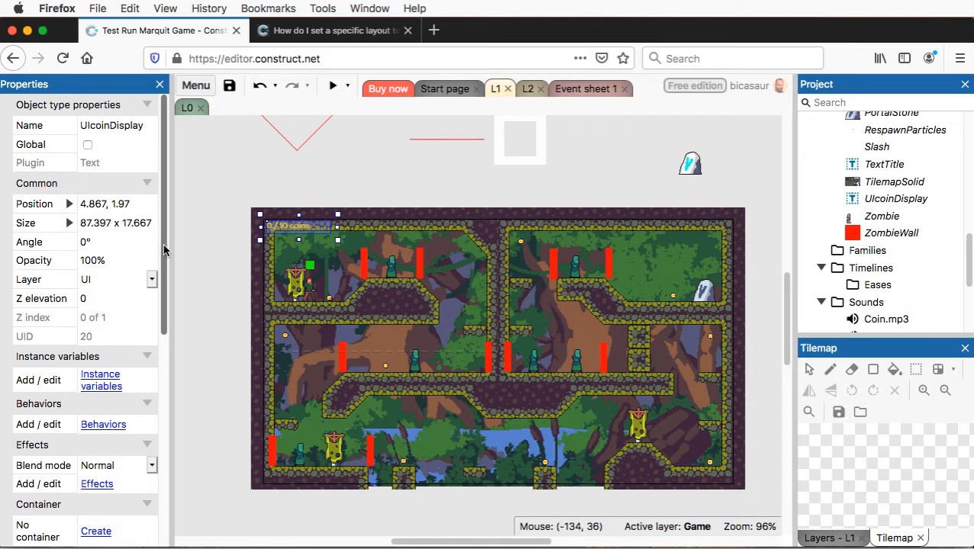
drag(163, 244, 178, 414)
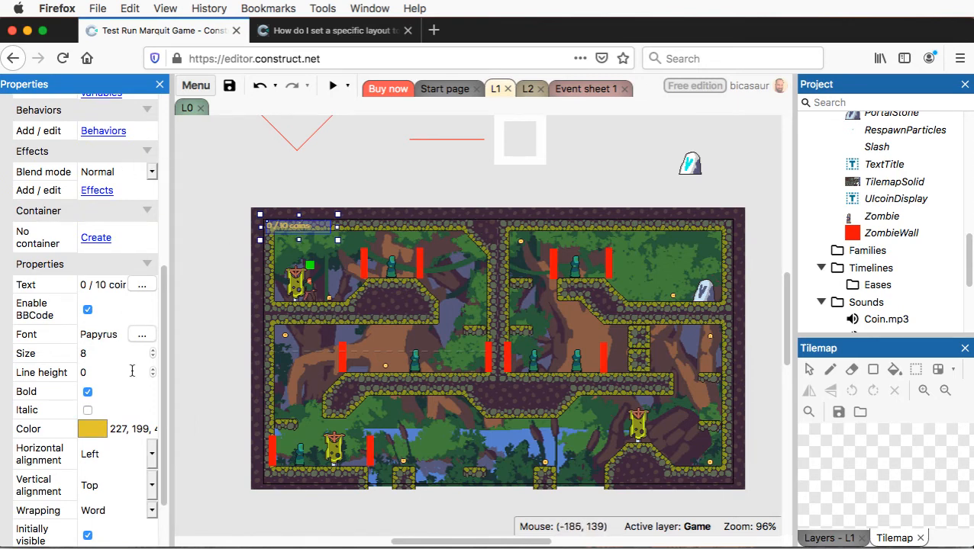
click(111, 429)
drag(111, 429, 180, 428)
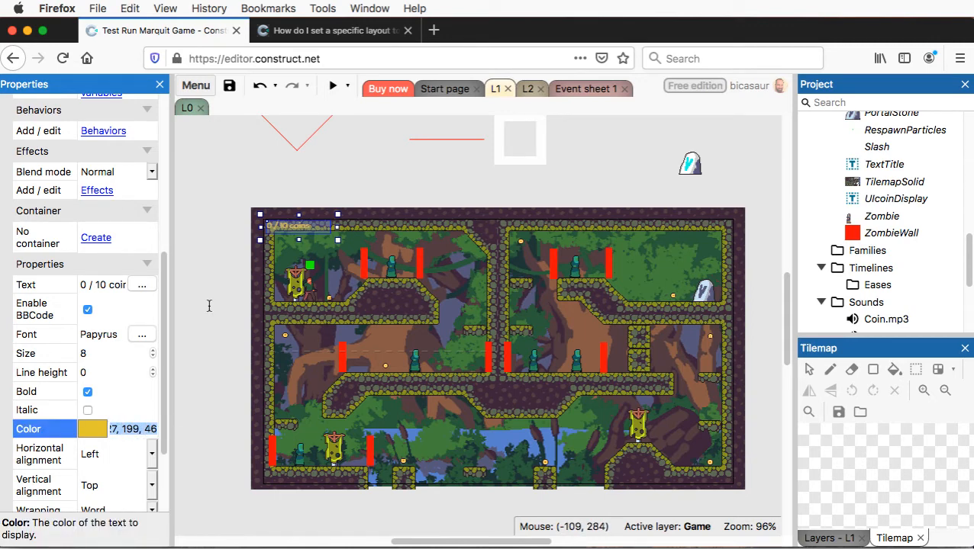
- Set the color of TextTitle in layout L0 to 227, 199, 46
click(187, 107)
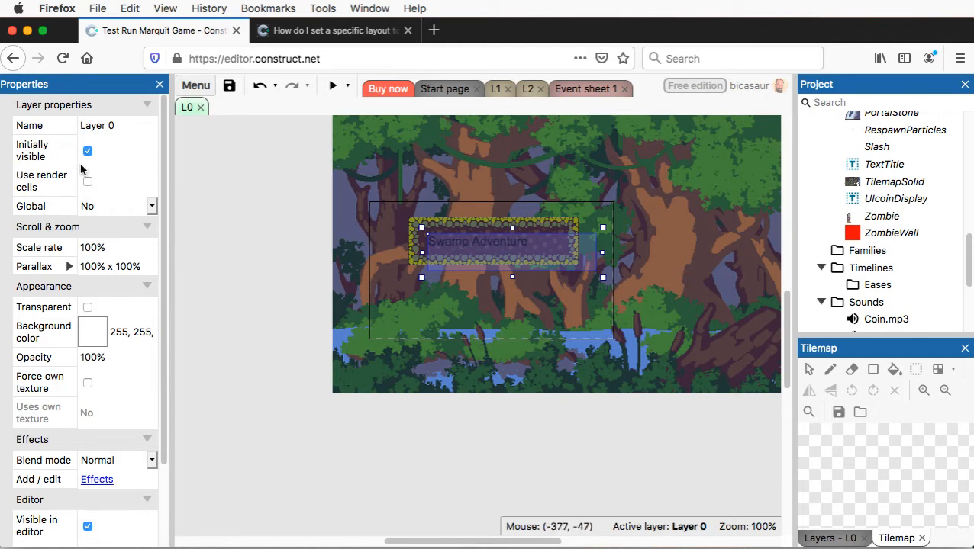
click(475, 242)
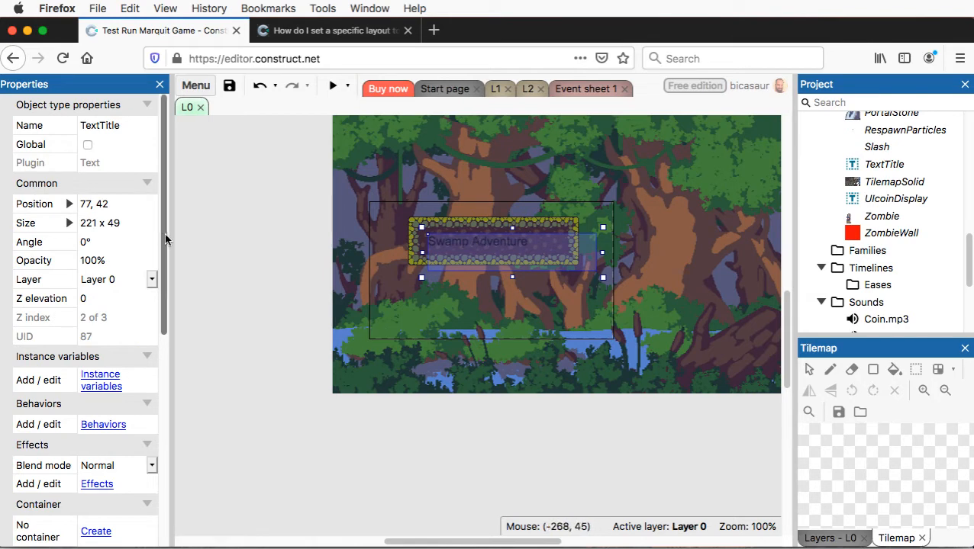
scroll(168, 305, down, 5)
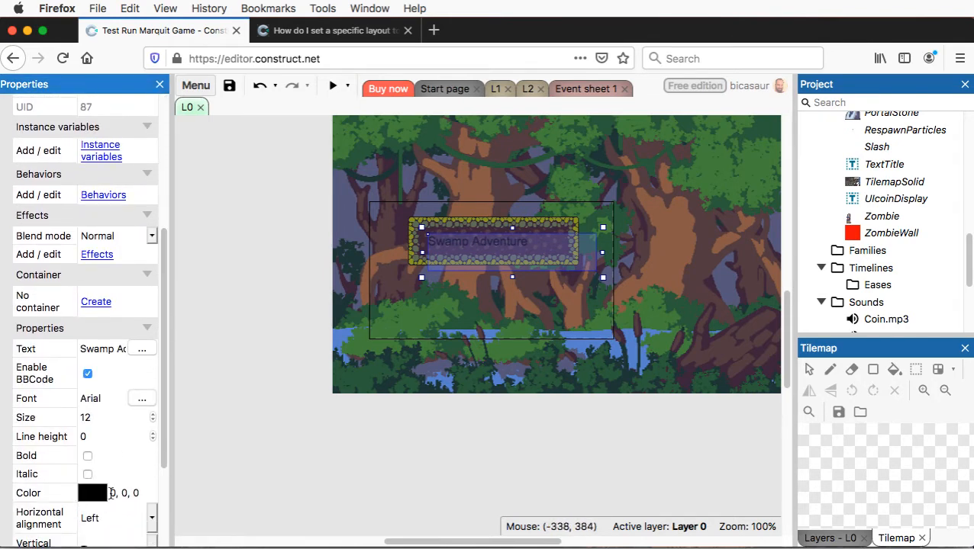
drag(111, 493, 143, 493)
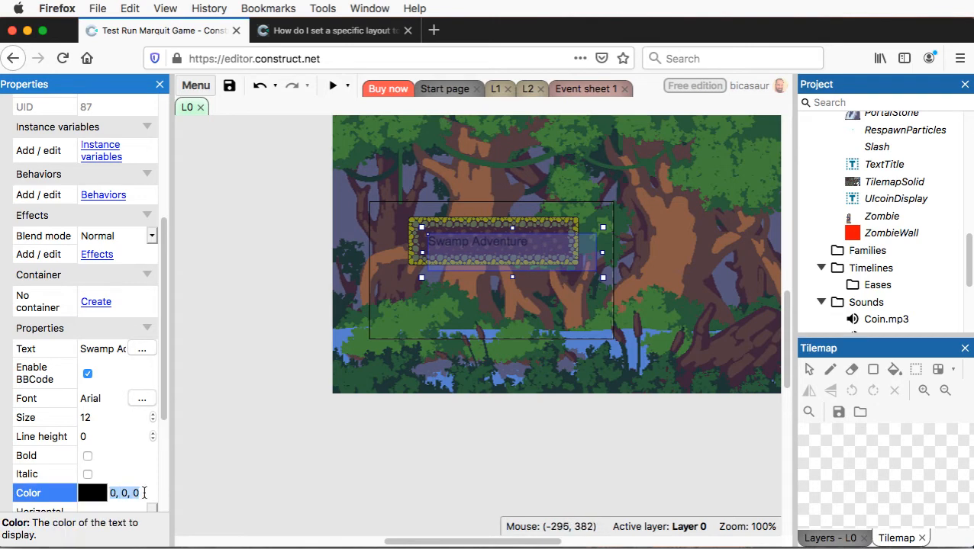
text(227, 199, 146)
click(203, 479)
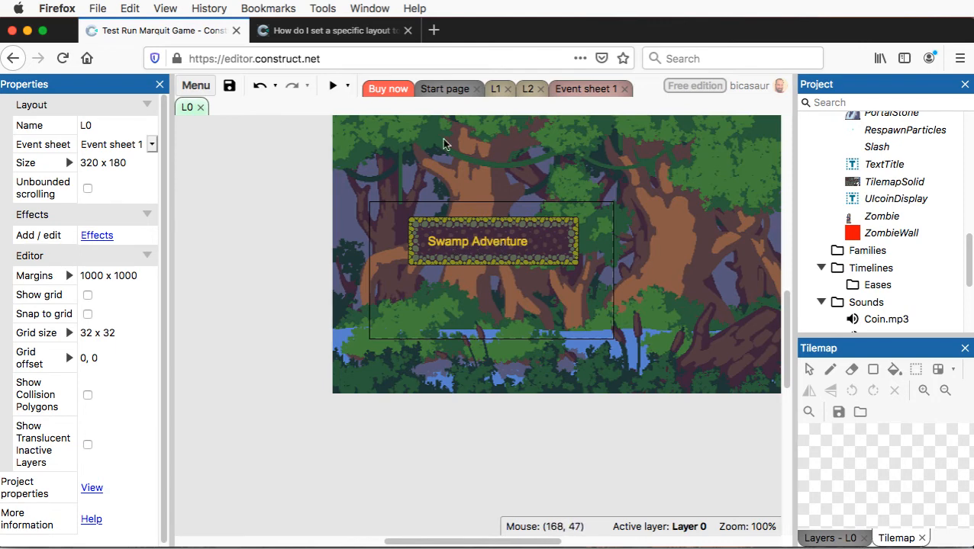
- Check which font the UIcoinDisplay text uses in layout L1
click(495, 89)
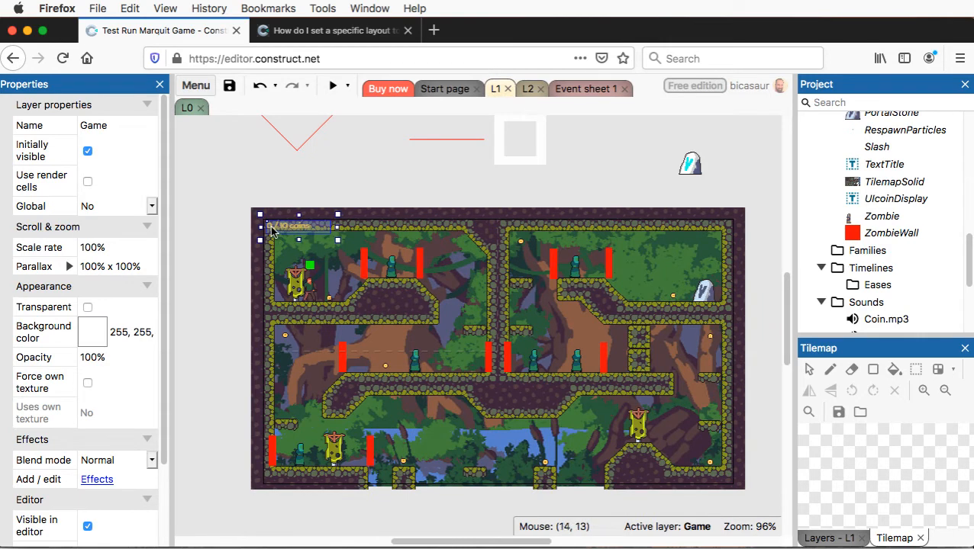
click(299, 233)
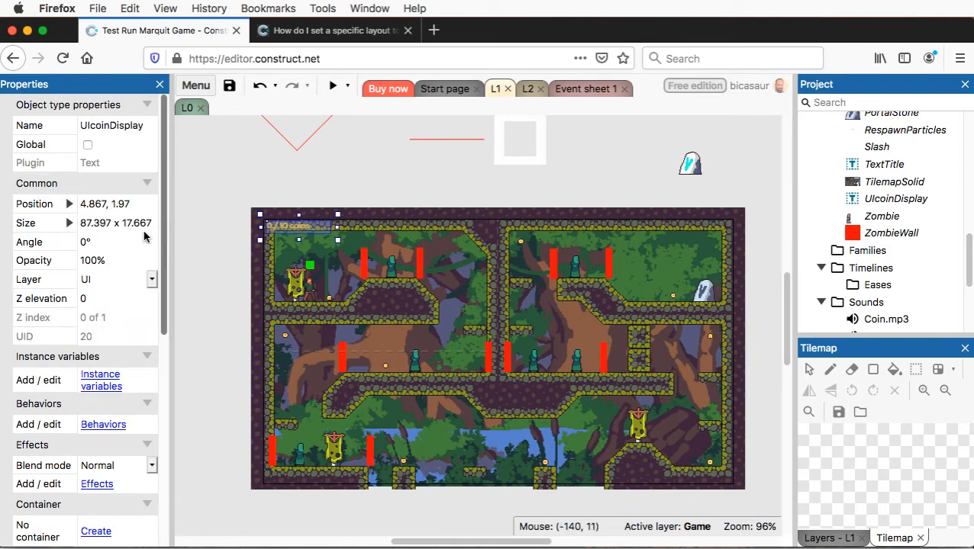
drag(162, 237, 173, 349)
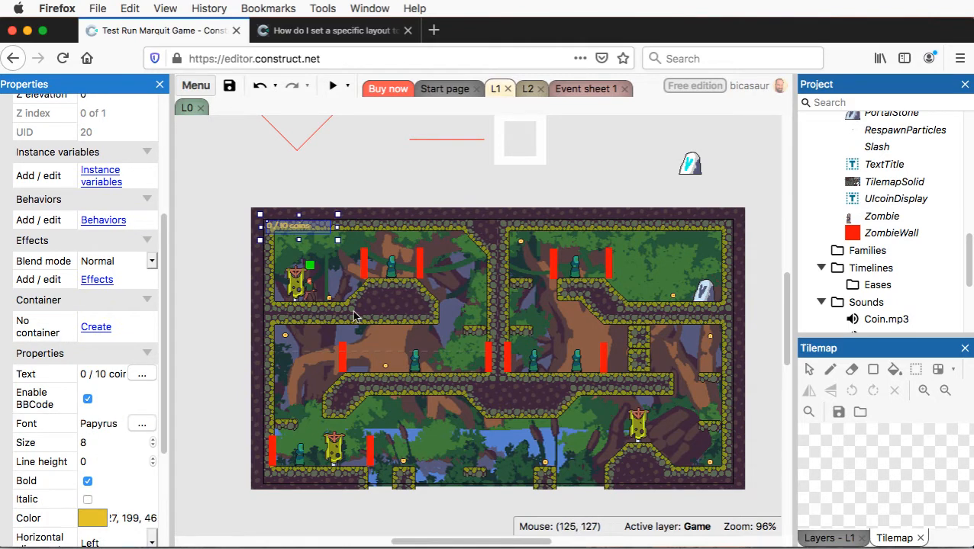
- Set the font of TextTitle in layout L0 to Papyrus
click(188, 109)
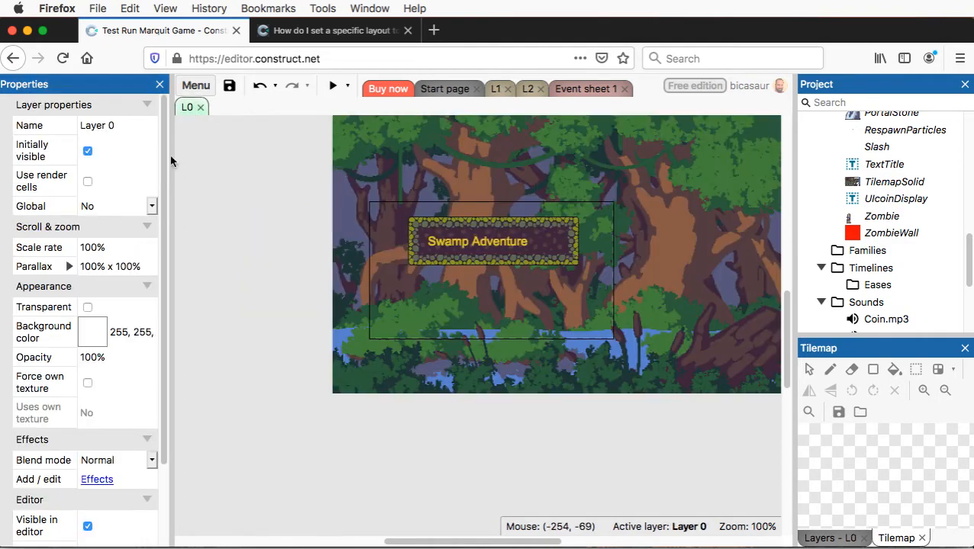
click(473, 248)
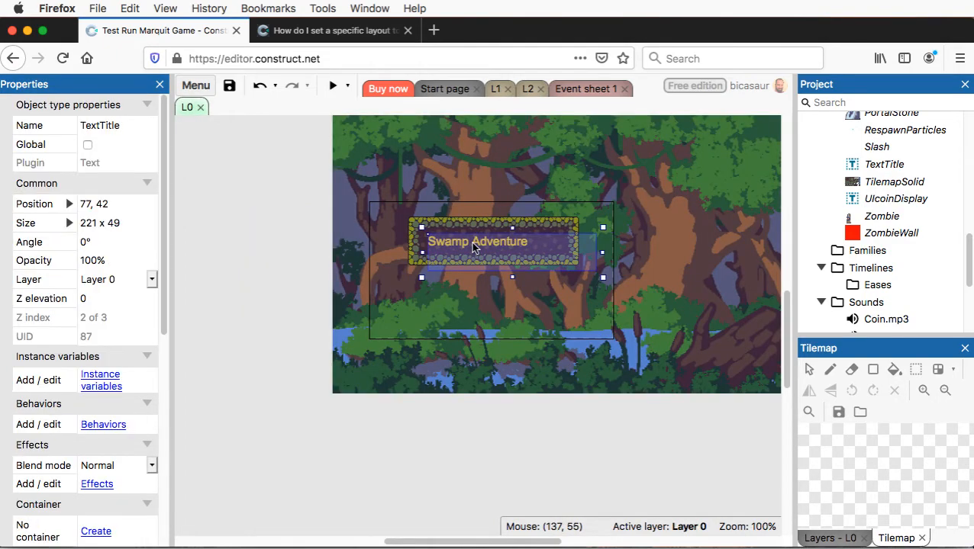
drag(164, 231, 165, 404)
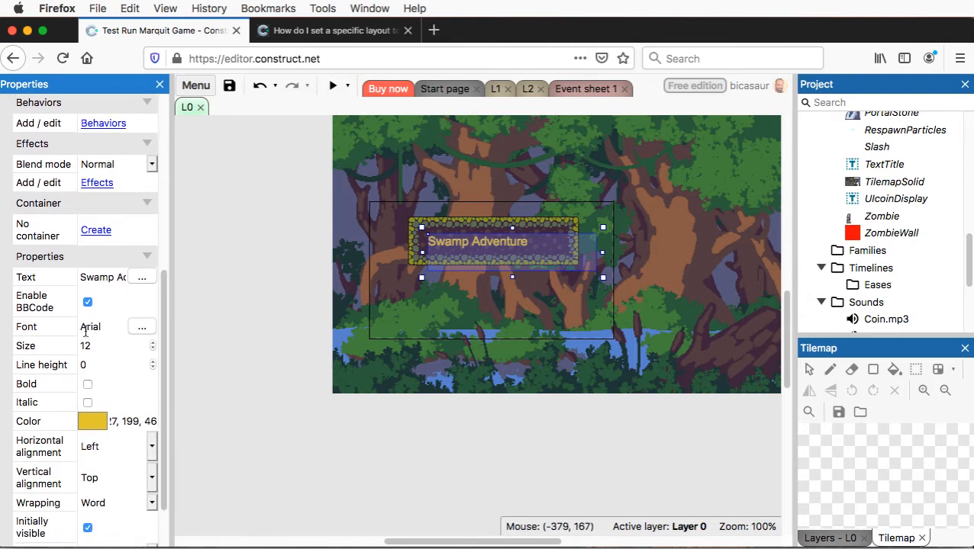
click(136, 330)
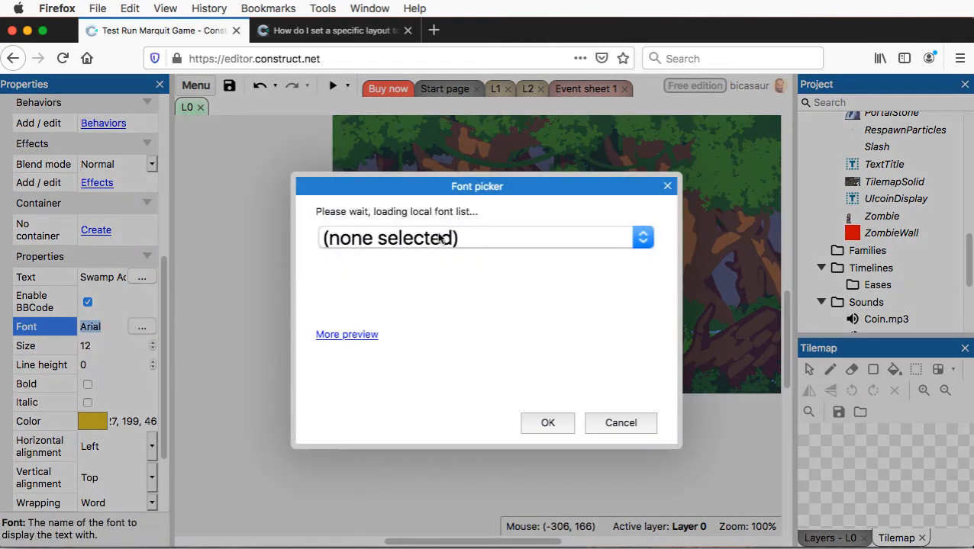
click(515, 235)
scroll(475, 365, down, 15)
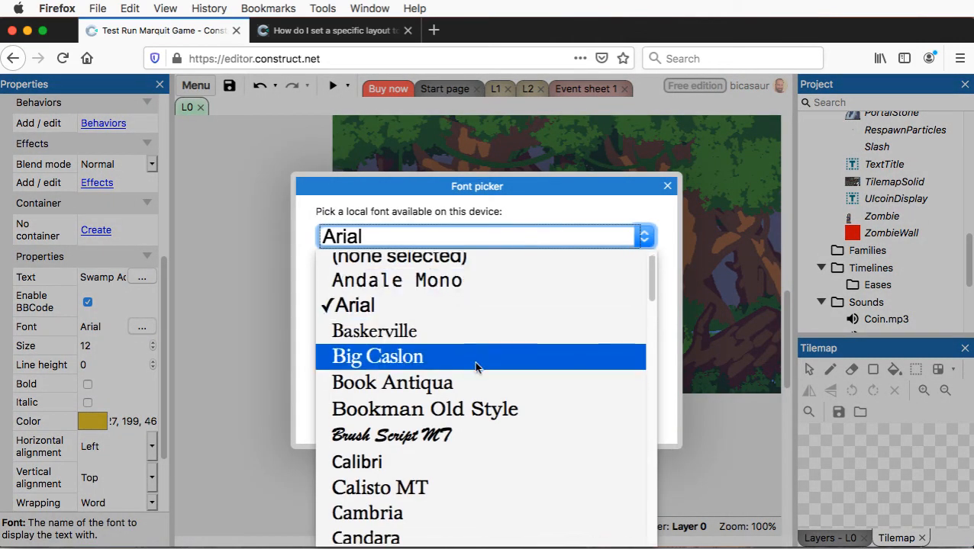
scroll(475, 365, down, 5)
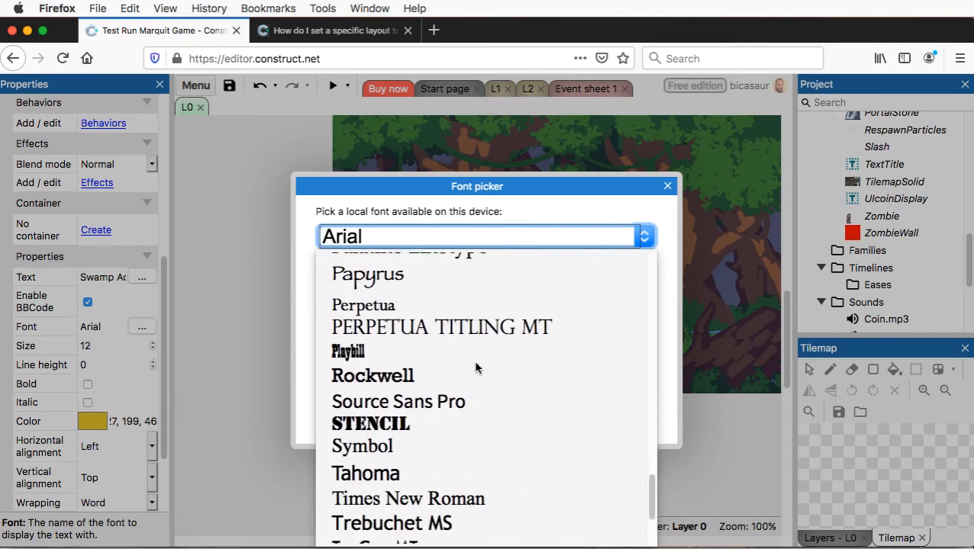
scroll(416, 365, up, 2)
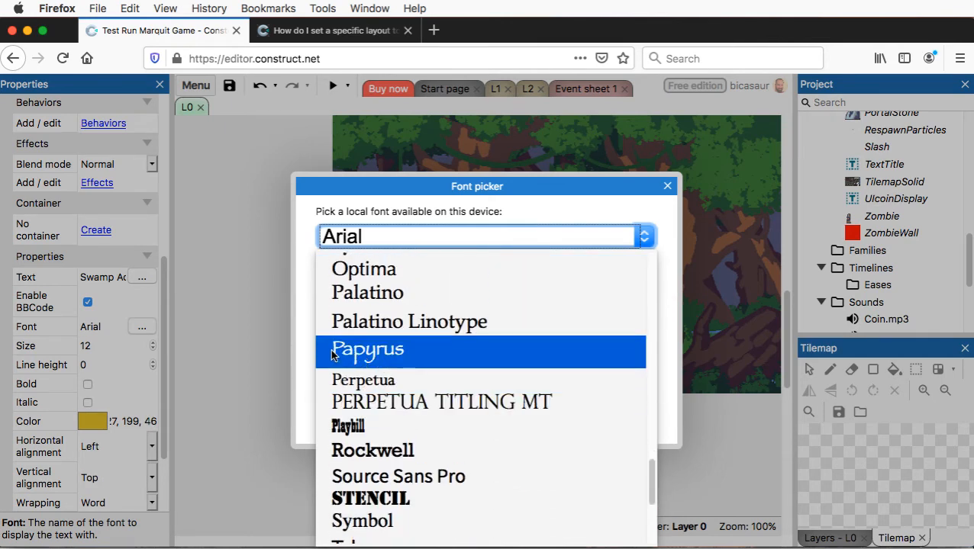
click(384, 361)
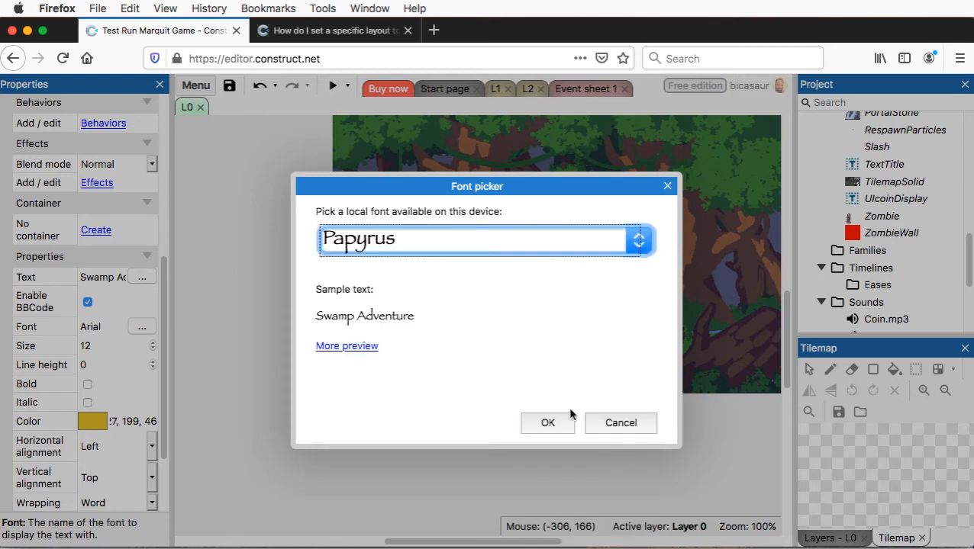
click(558, 424)
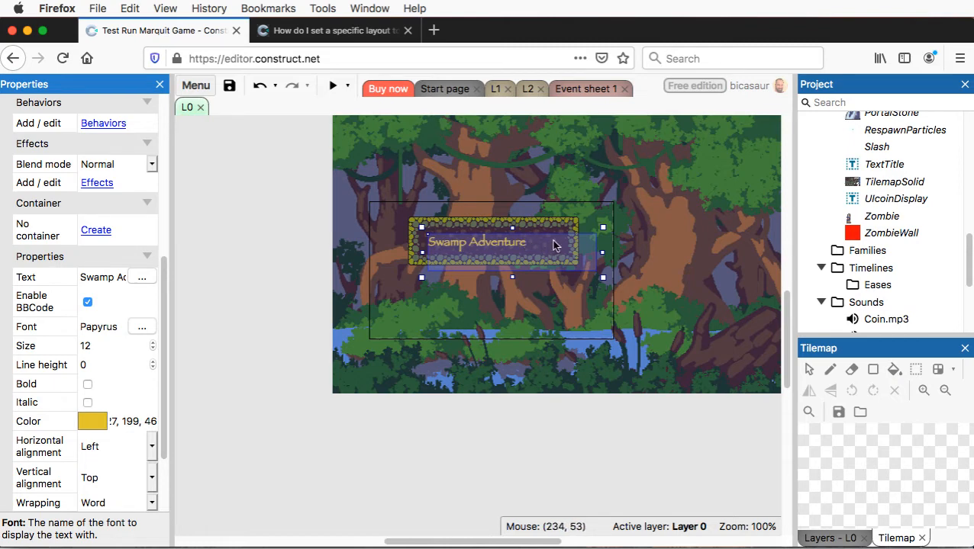
- Increase the font size of TextTitle and move it to about 78, 37 to fit the stone block
click(97, 346)
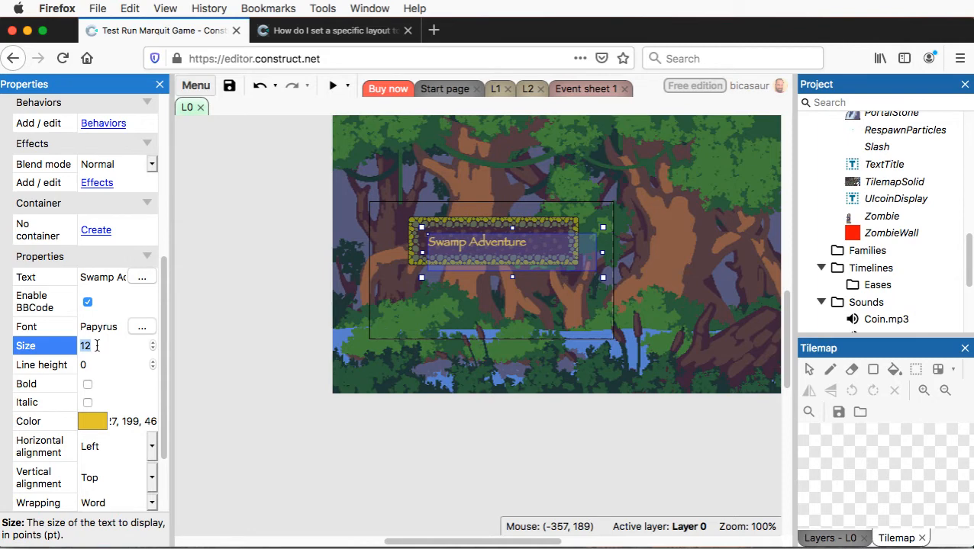
click(220, 356)
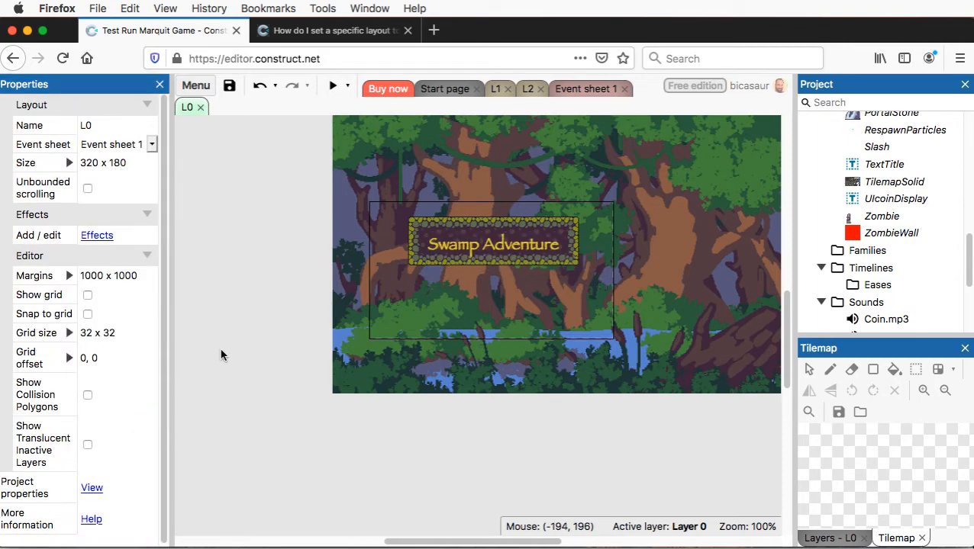
click(564, 258)
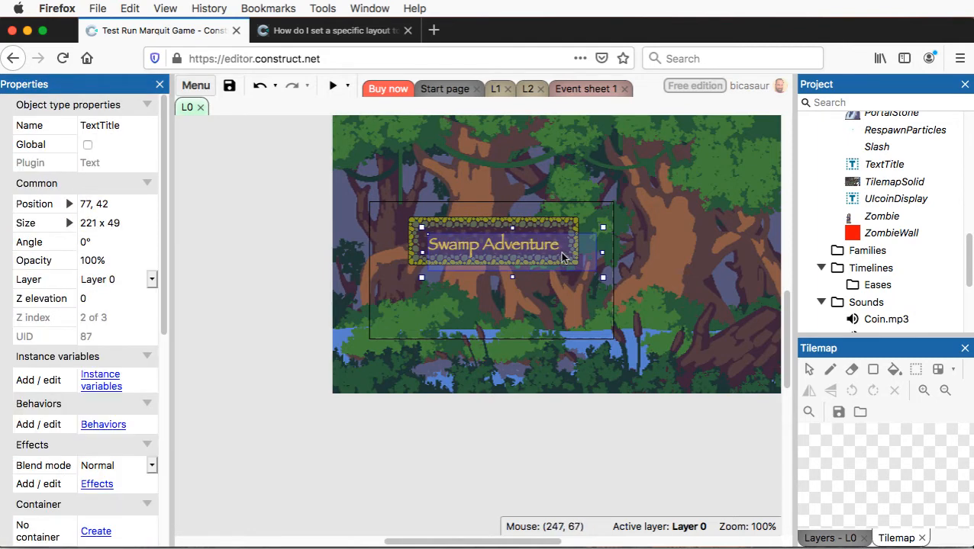
drag(564, 257, 566, 257)
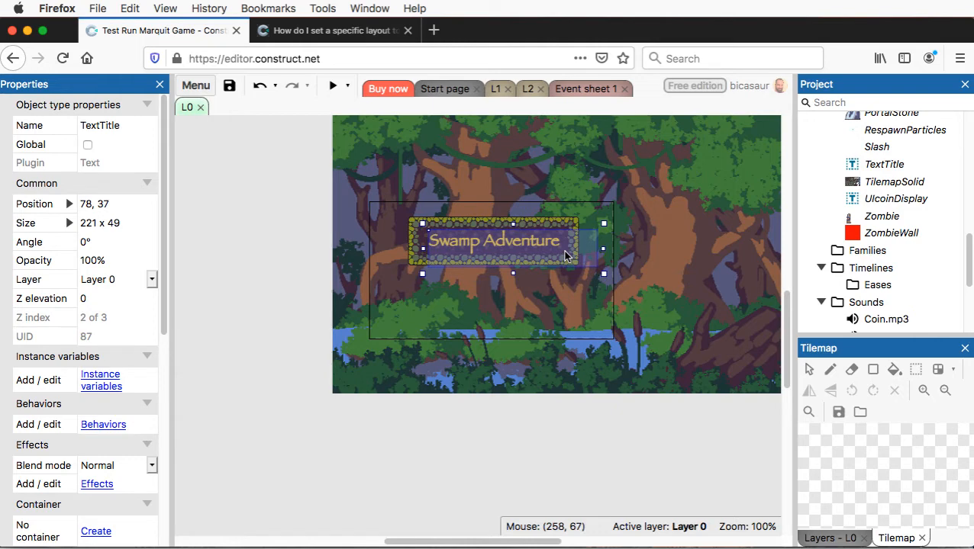
click(201, 374)
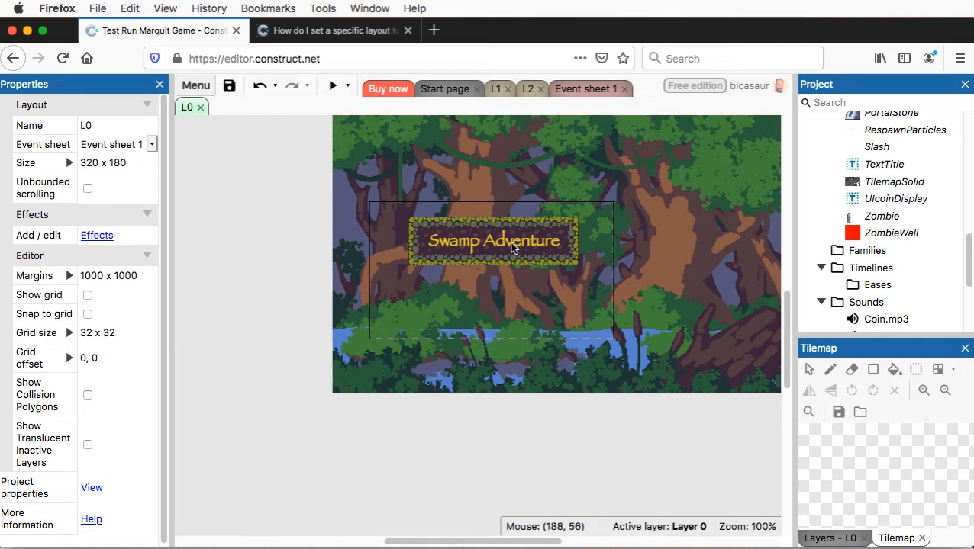
- Preview layout L0 to check the styled title in the game, and close the preview
click(333, 86)
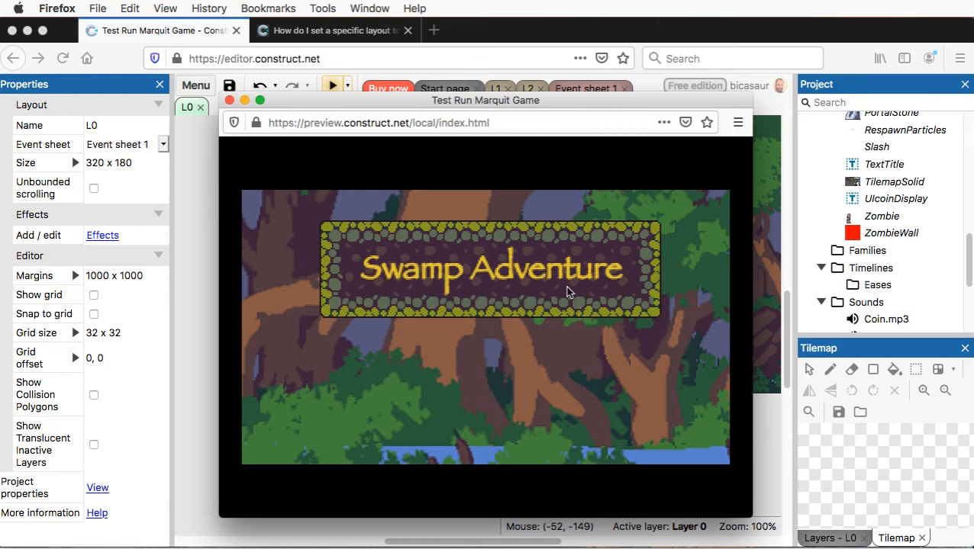
click(229, 102)
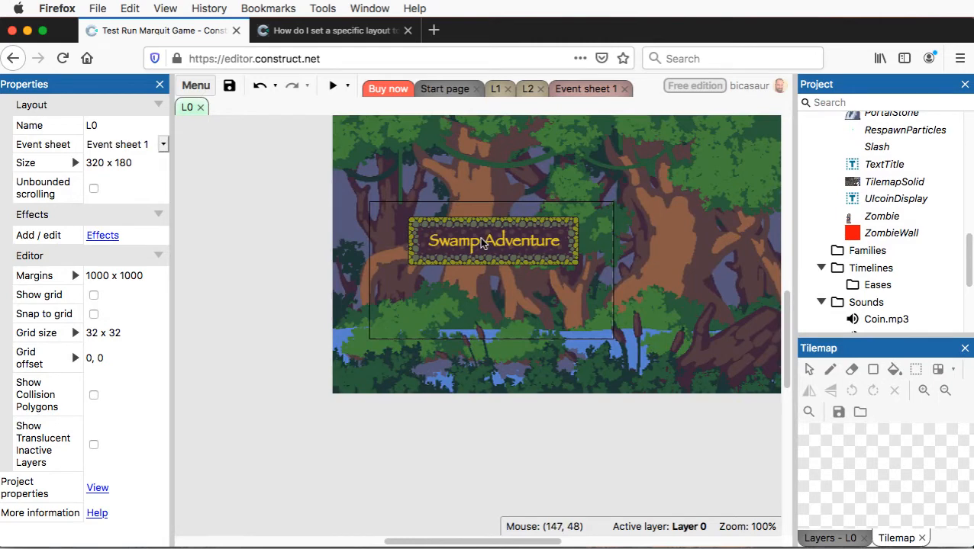
- Insert a Button object into layout L0 and place it below the title block at about 53, 118
right_click(426, 296)
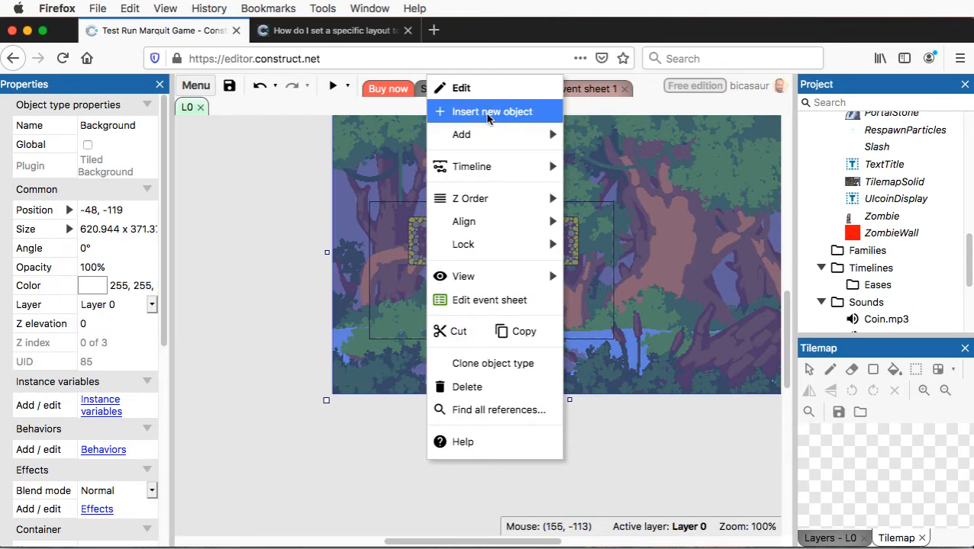
click(490, 115)
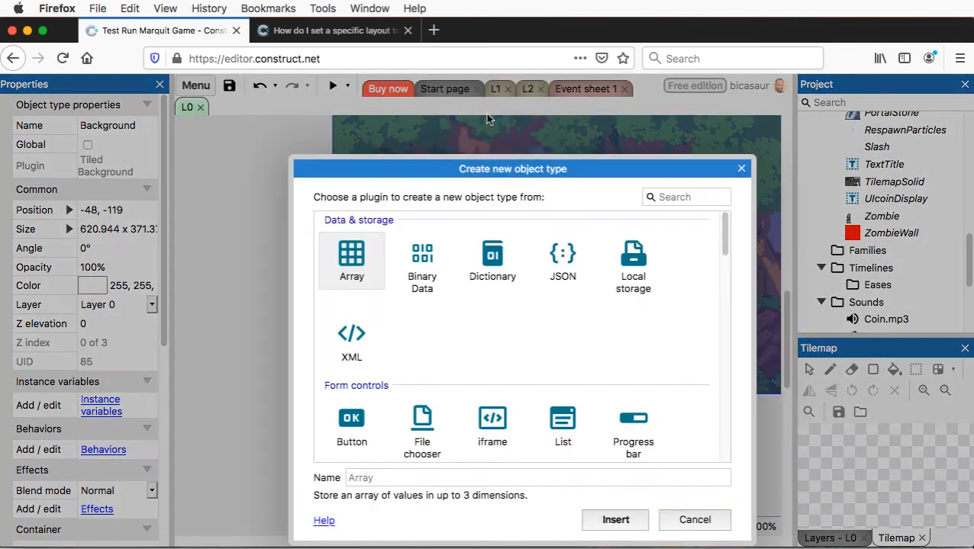
click(352, 427)
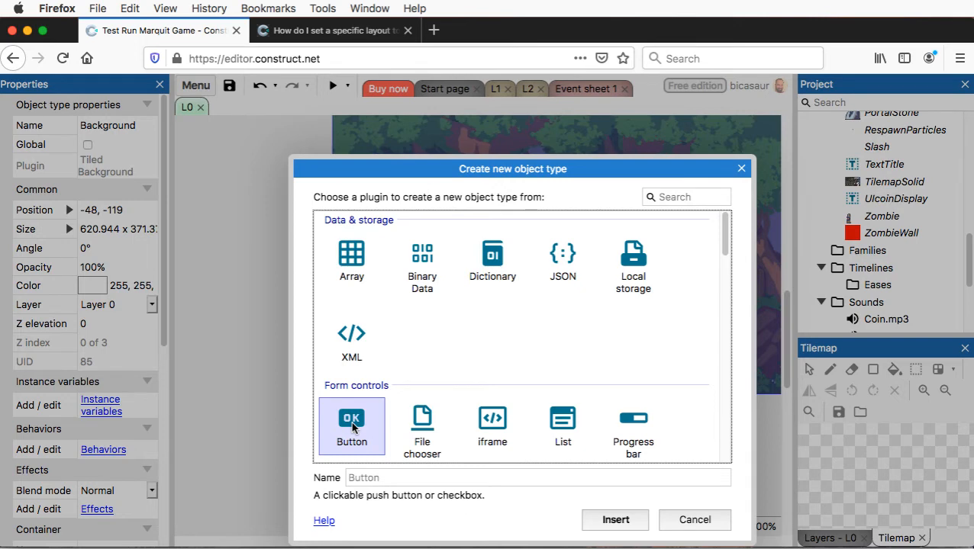
click(616, 521)
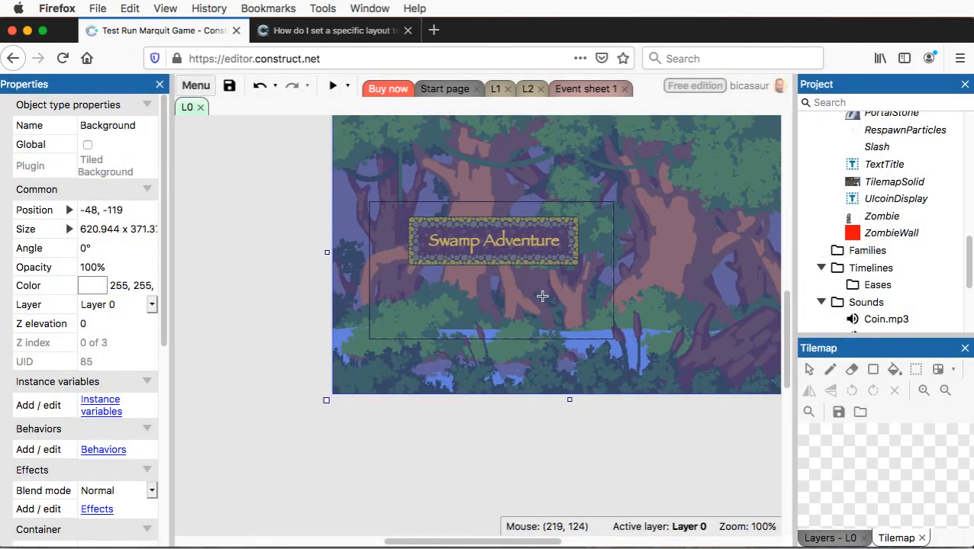
click(421, 303)
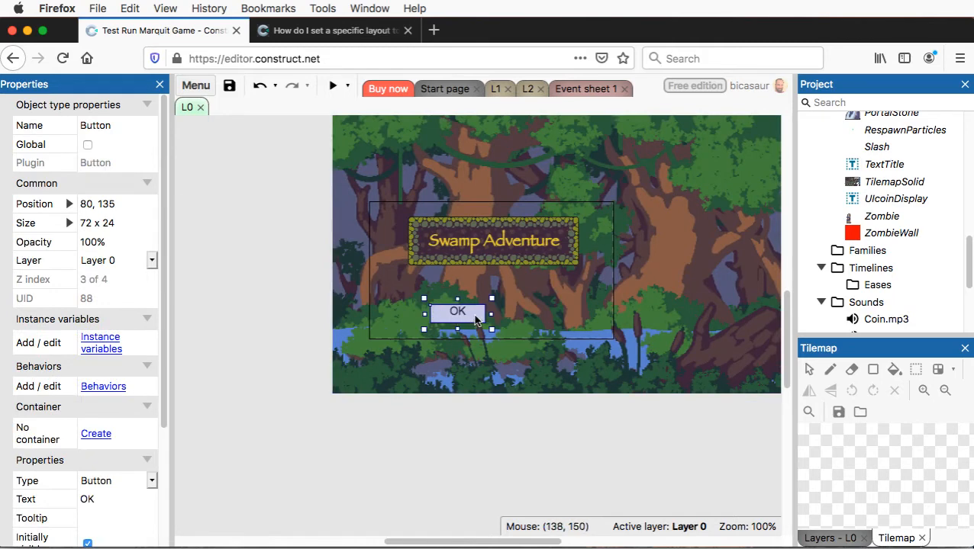
drag(473, 318, 452, 304)
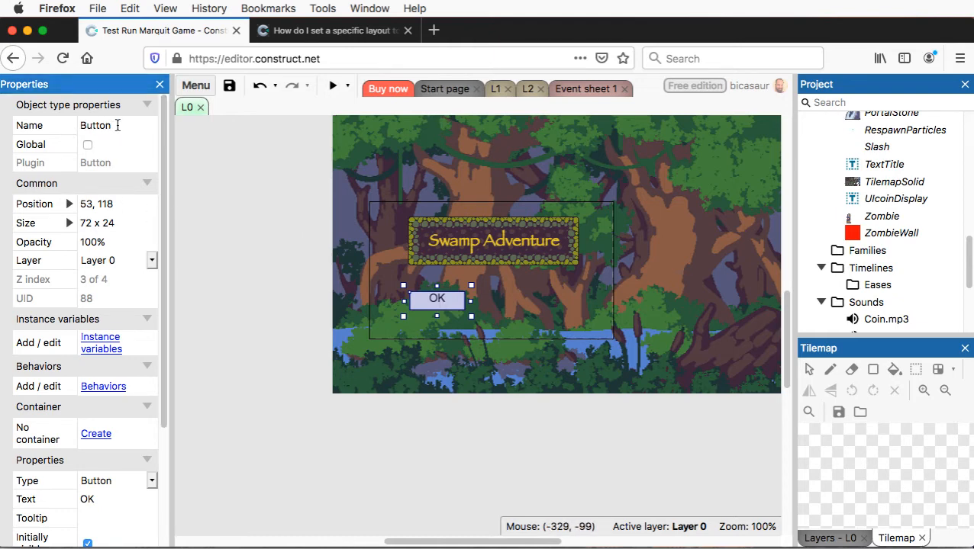
- Rename the new button ButtonPlay and set its text to PLAY
click(117, 125)
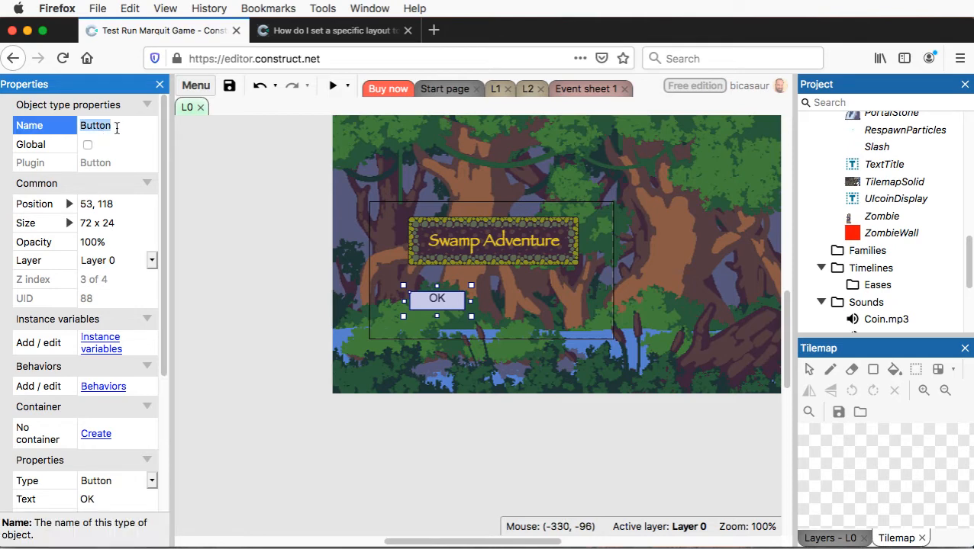
click(120, 125)
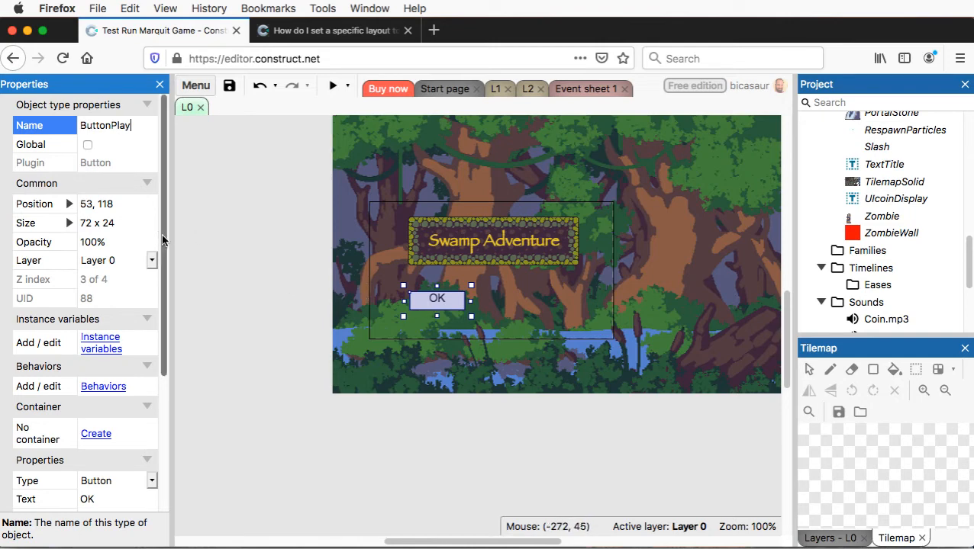
drag(162, 235, 161, 288)
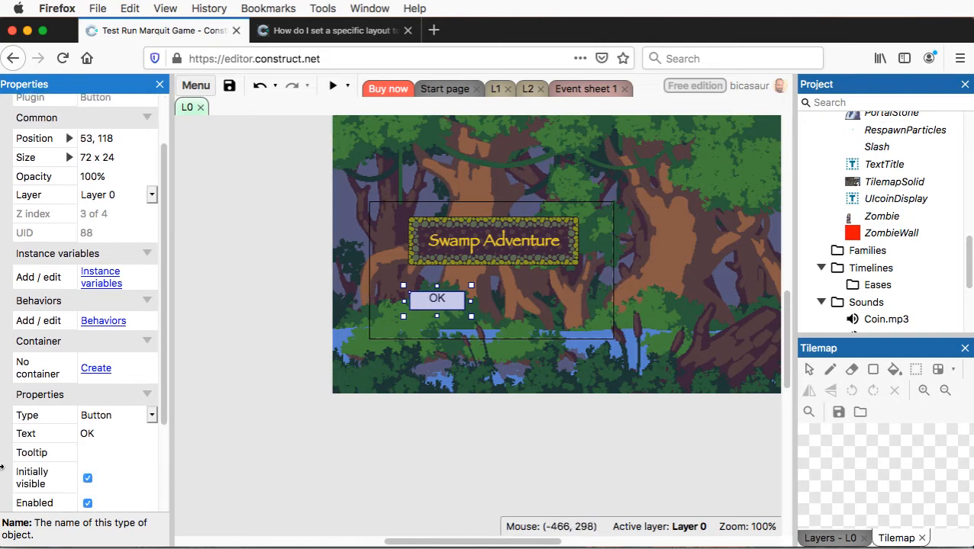
click(103, 432)
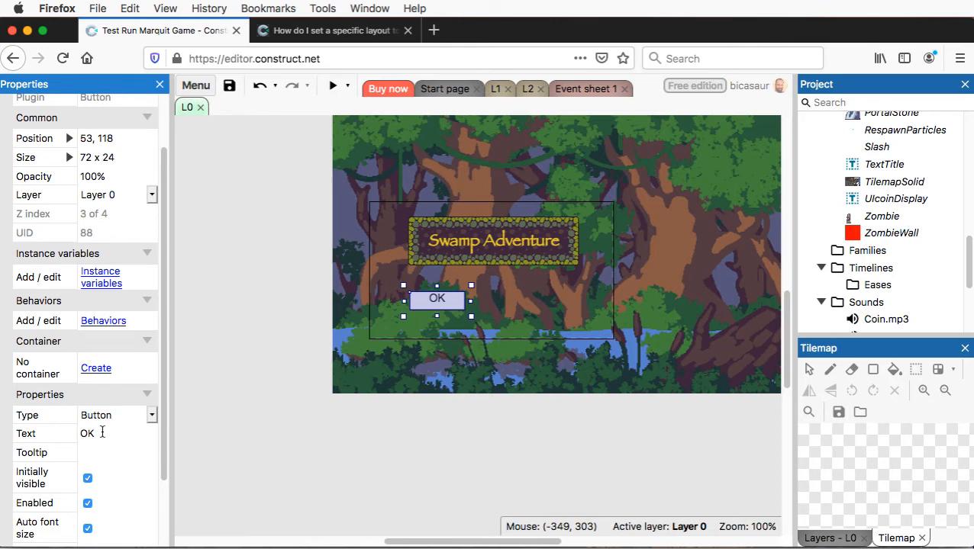
click(102, 433)
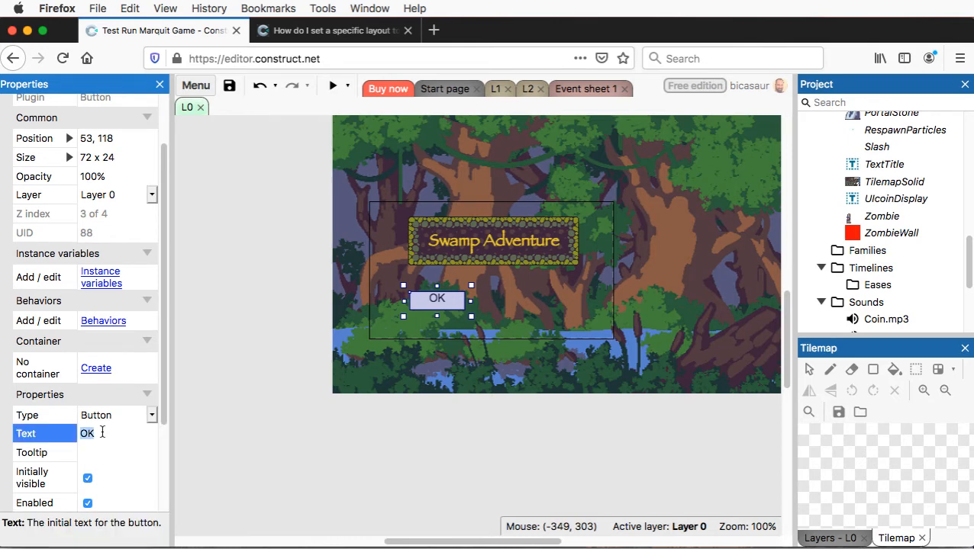
text(PLAY)
click(222, 411)
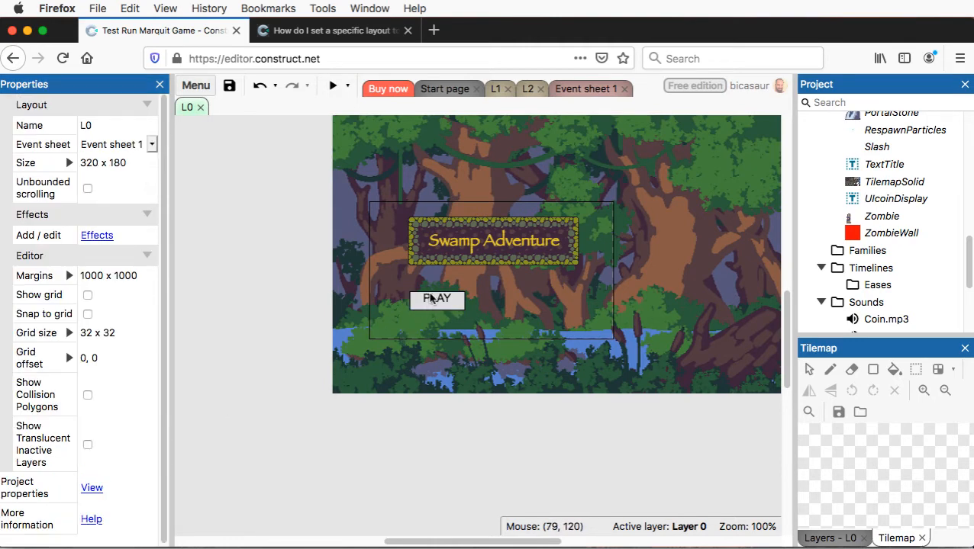
- Insert a second Button object beside the PLAY button at about 201, 121
right_click(516, 309)
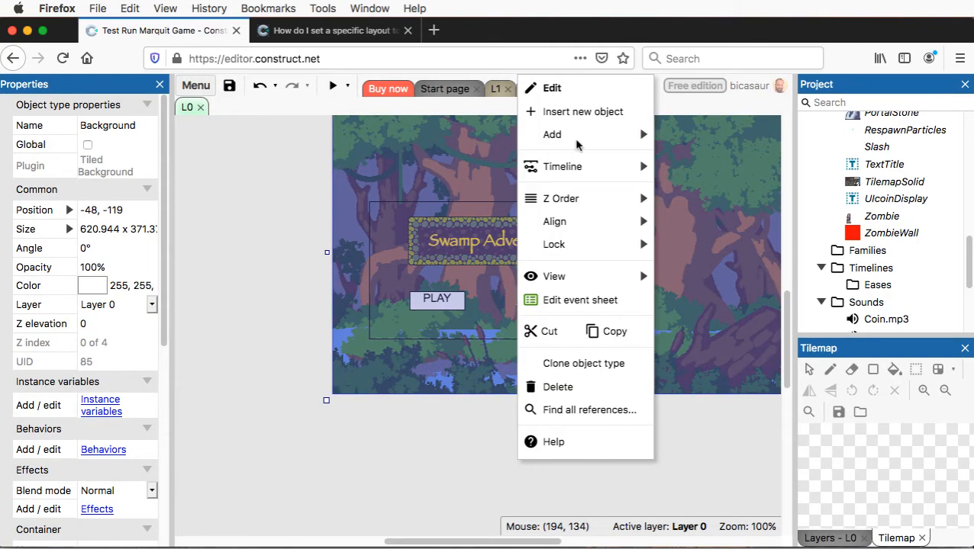
click(577, 112)
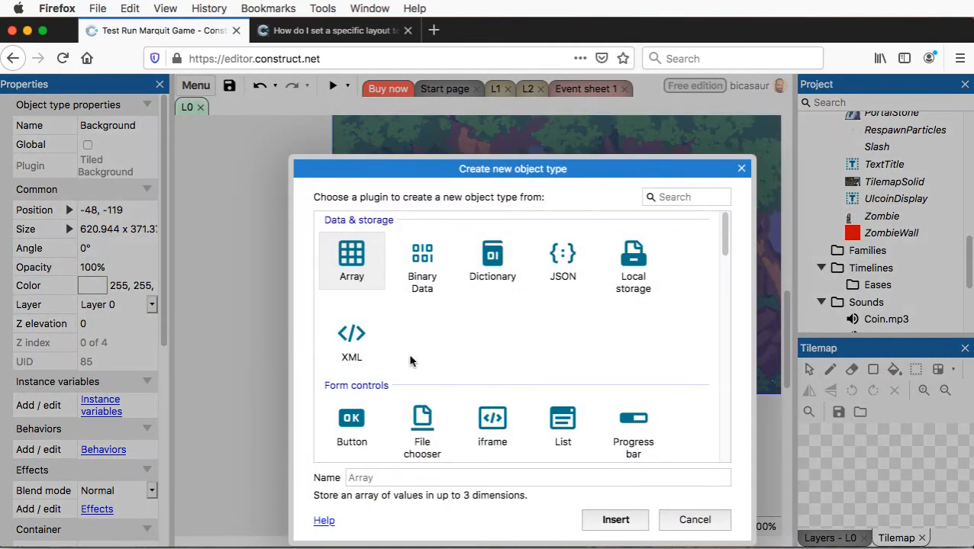
click(357, 429)
click(606, 521)
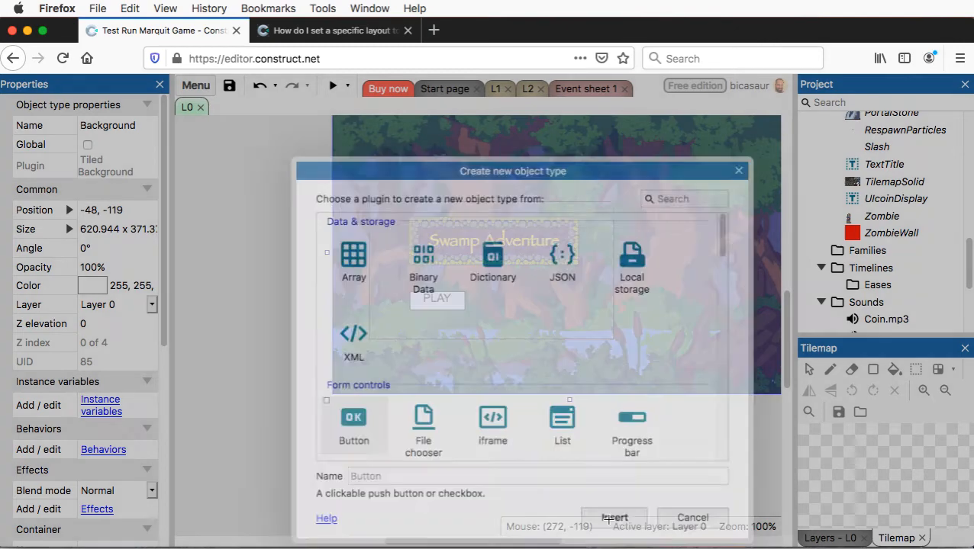
click(538, 309)
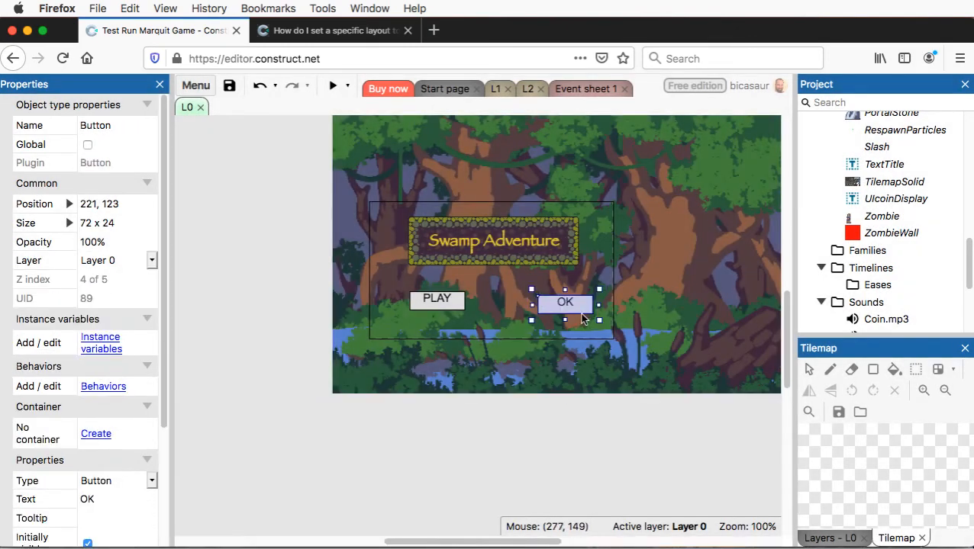
drag(585, 315, 571, 312)
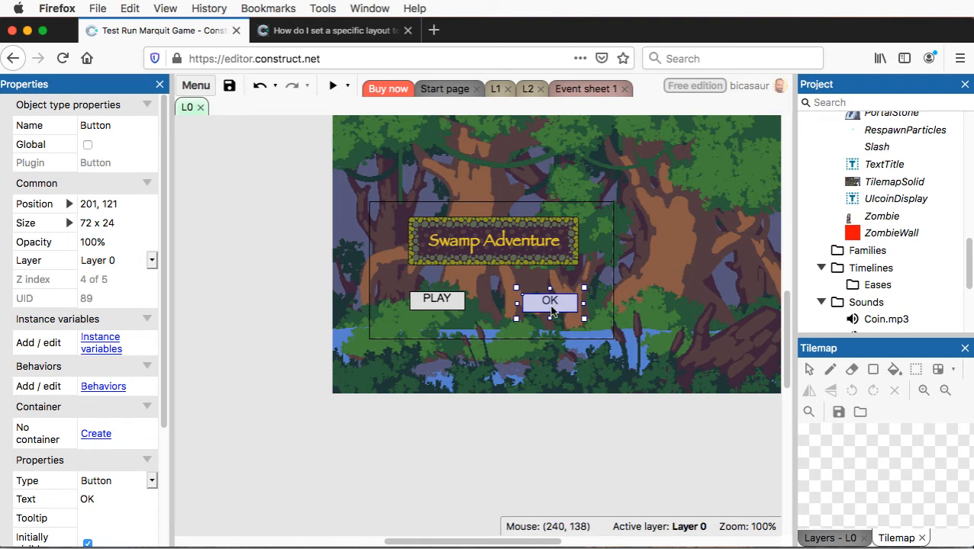
- Align the OK button with the PLAY button by setting its Y position to 118
click(455, 306)
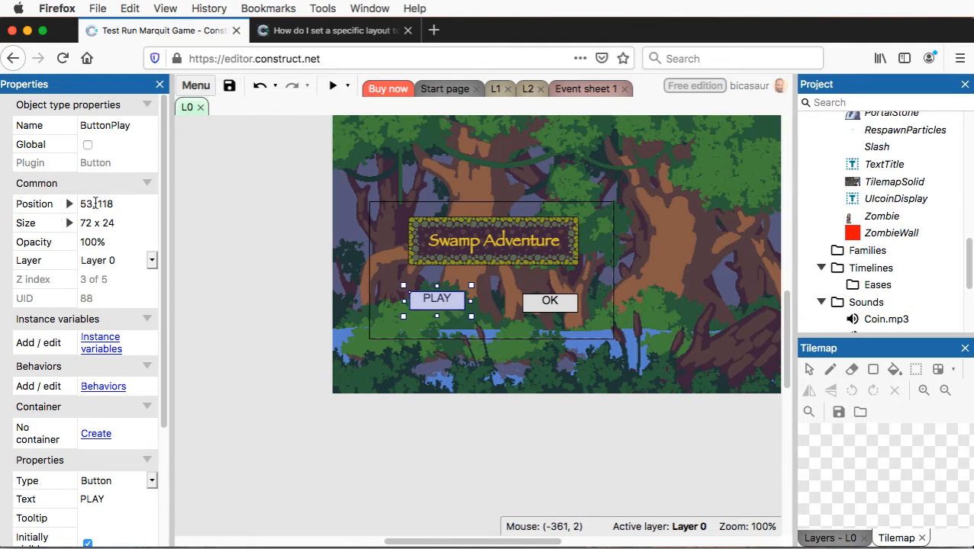
click(97, 205)
click(106, 199)
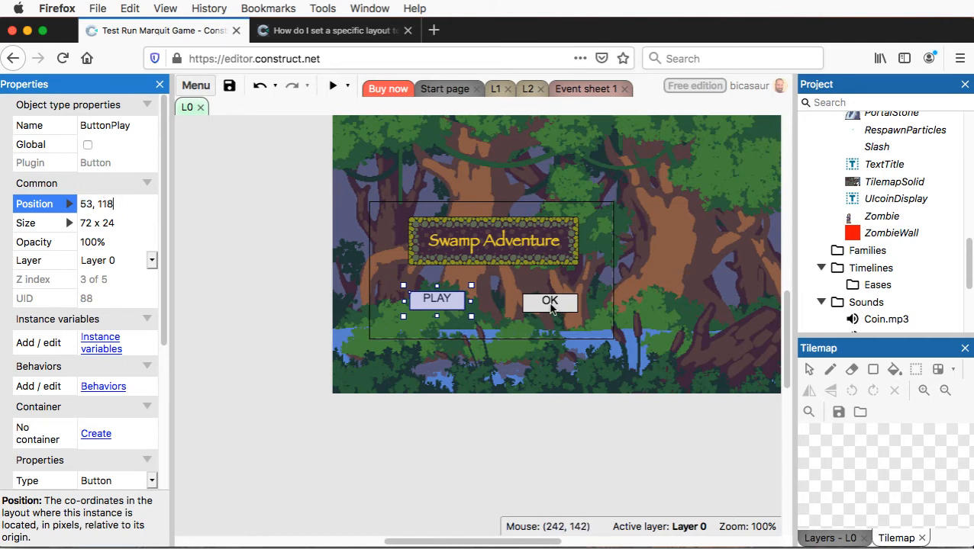
click(565, 310)
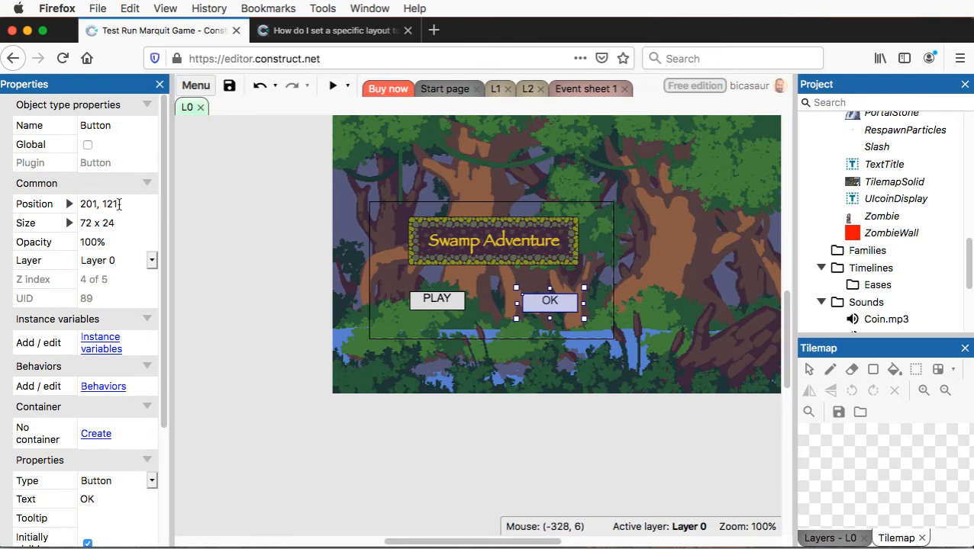
click(119, 204)
double_click(119, 204)
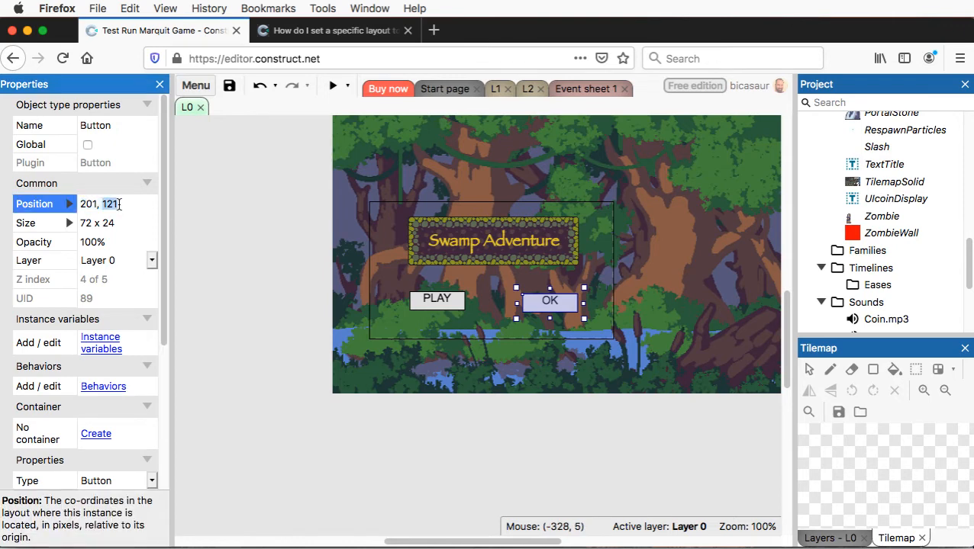
text(118)
click(267, 275)
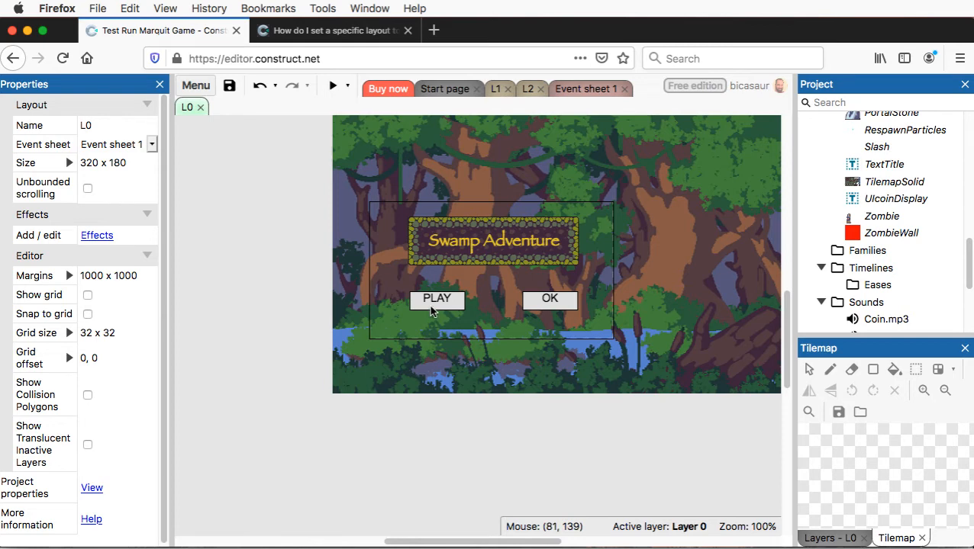
- Rename the OK button ButtonQuit and set its text to QUIT
click(532, 306)
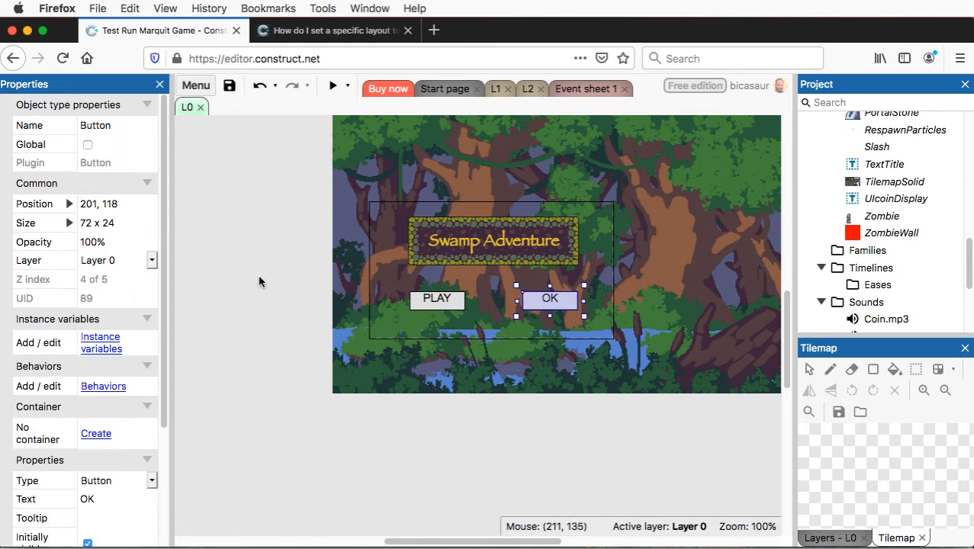
click(120, 127)
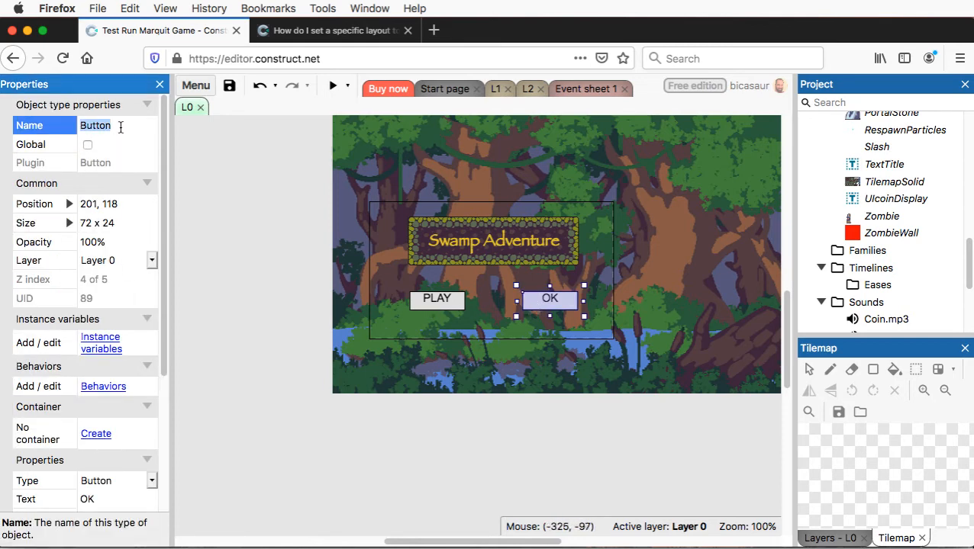
click(118, 123)
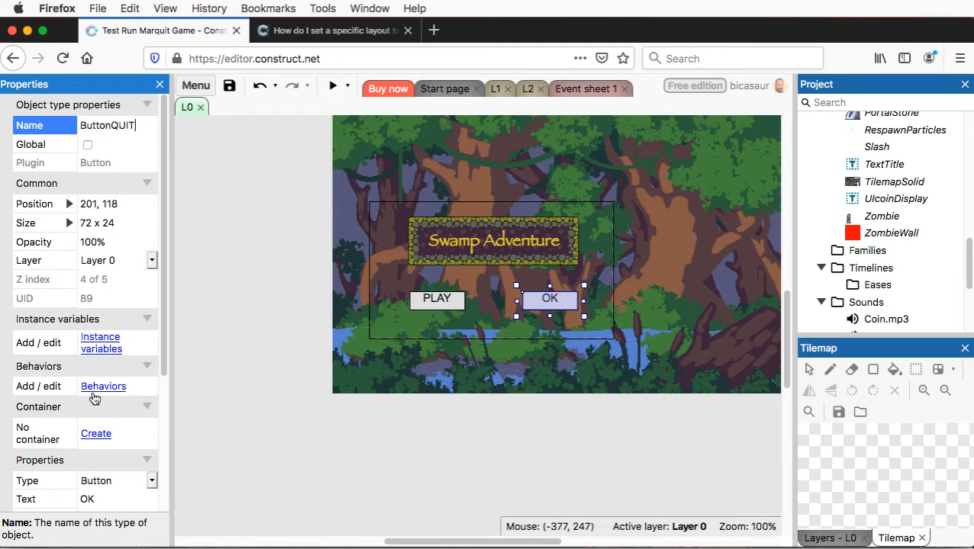
key(BackSpace)
key(BackSpace)
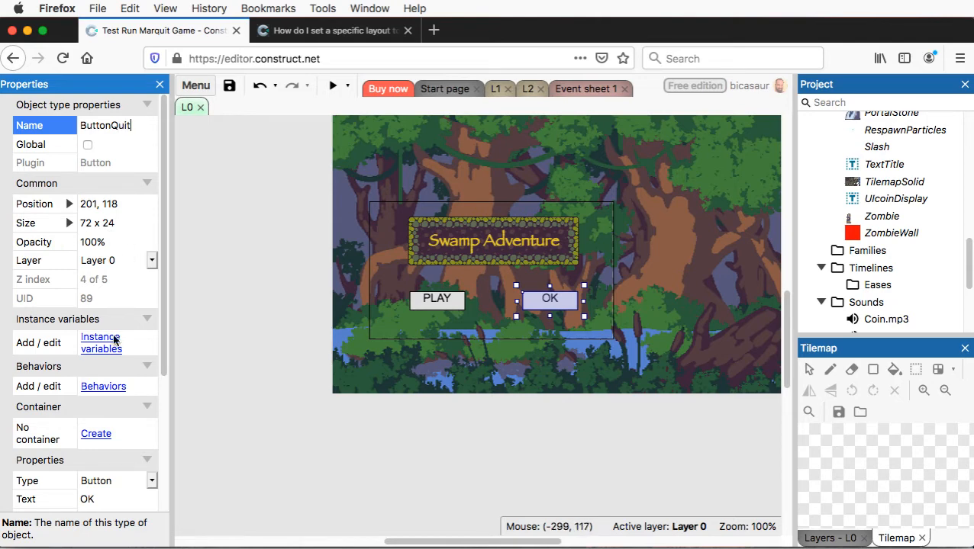
click(94, 499)
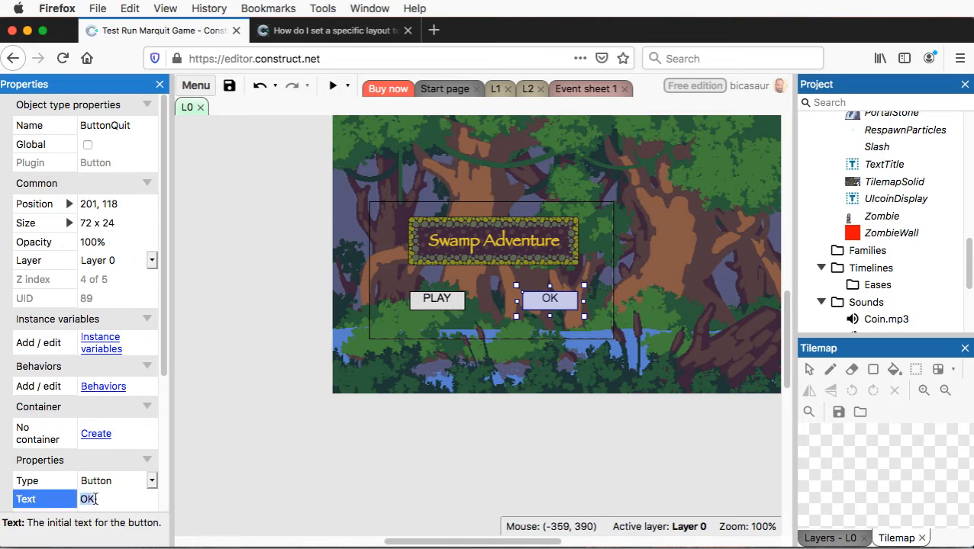
click(94, 499)
text(QUIT)
click(216, 503)
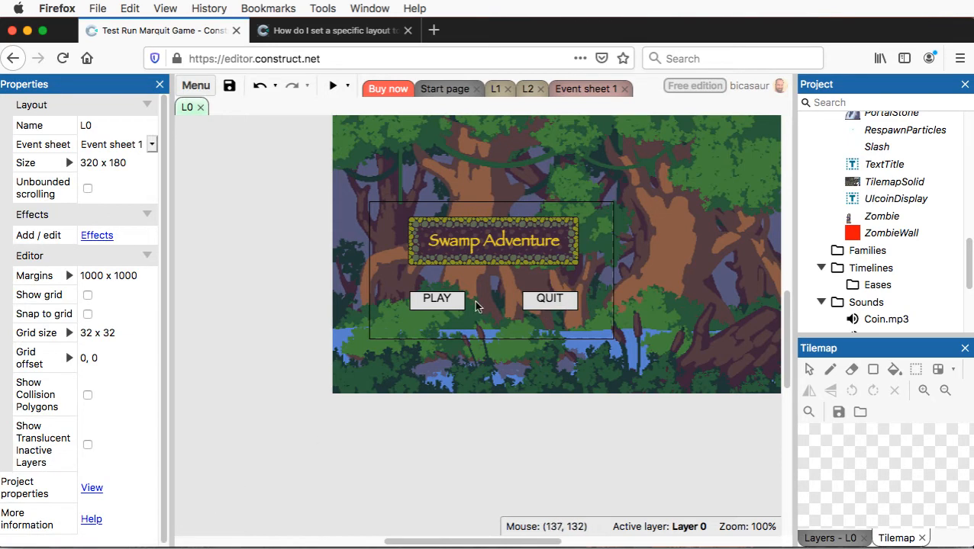
- Preview layout L0, test the PLAY button in the game, and close the preview
click(335, 87)
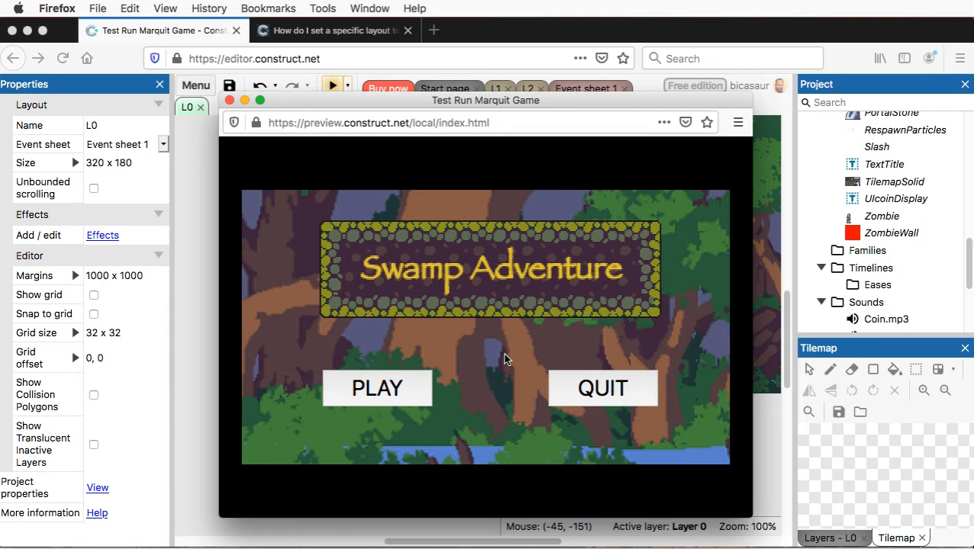
click(402, 391)
click(229, 101)
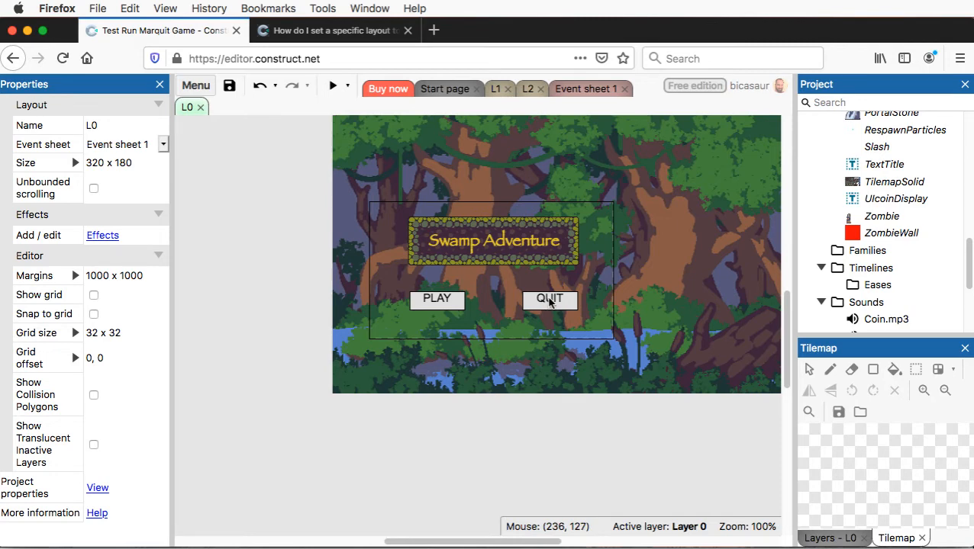
- Examine the properties available for the PLAY button
click(443, 308)
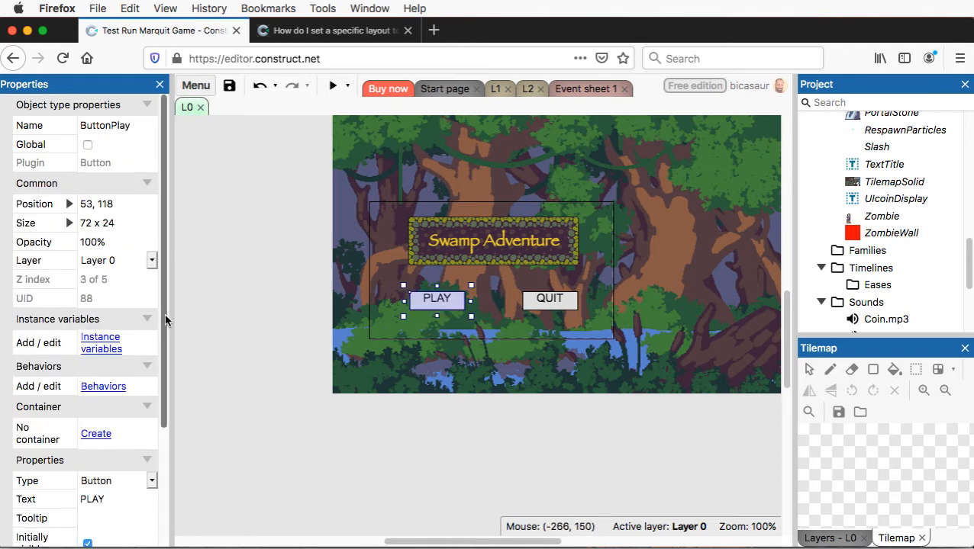
drag(165, 321, 169, 420)
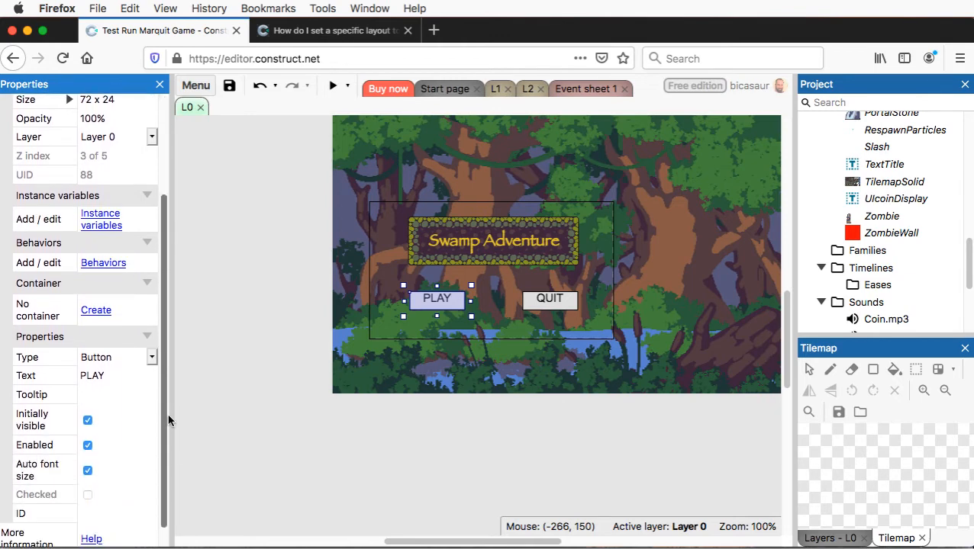
click(372, 448)
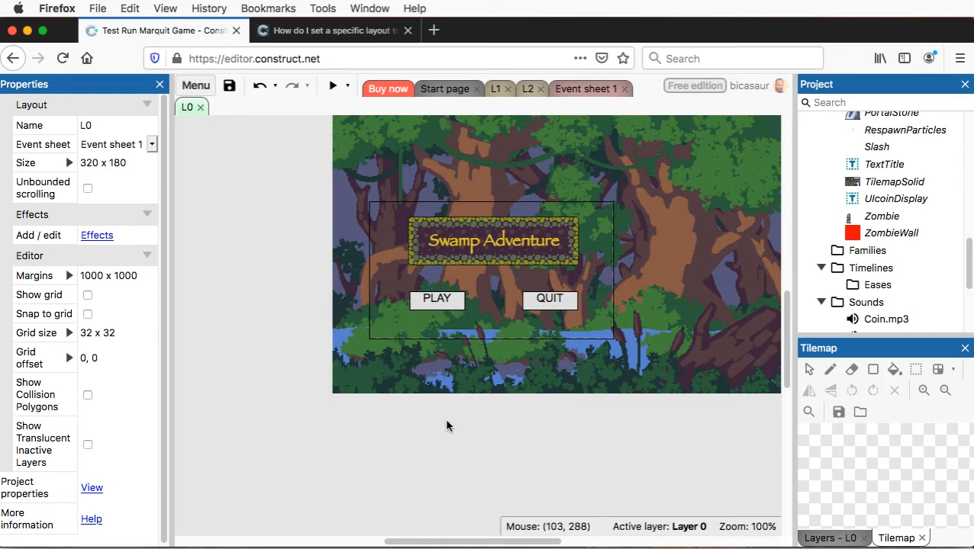
- Insert a Mouse input object into the project from layout L0
right_click(226, 241)
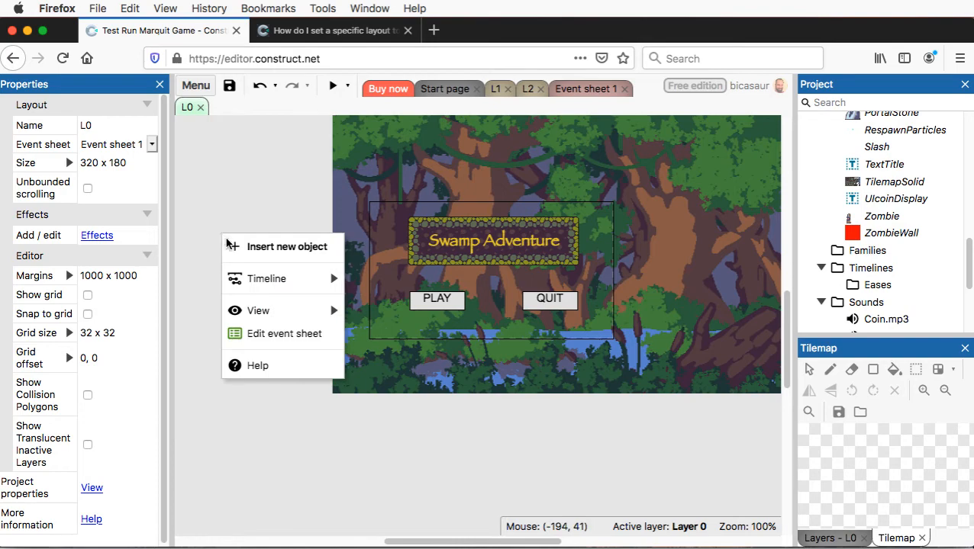
click(262, 245)
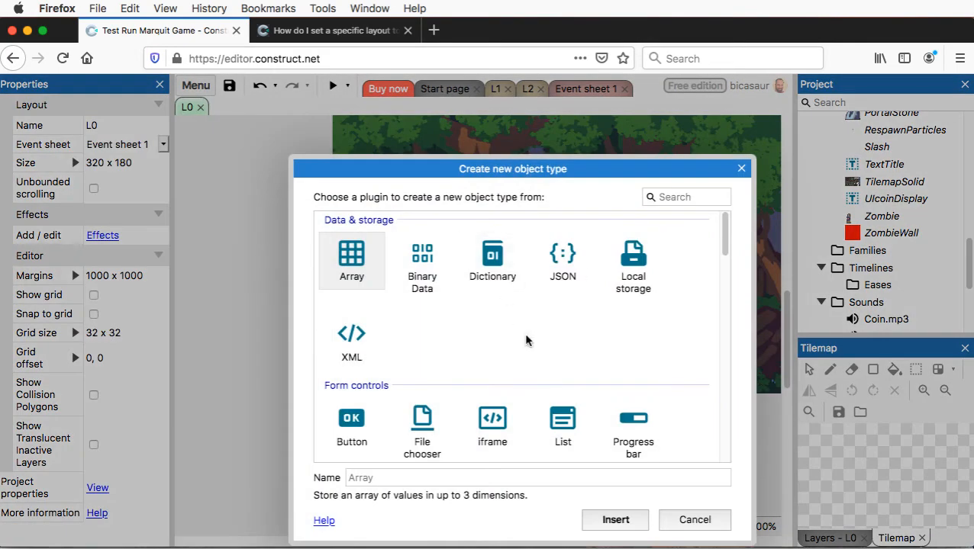
drag(726, 246, 728, 348)
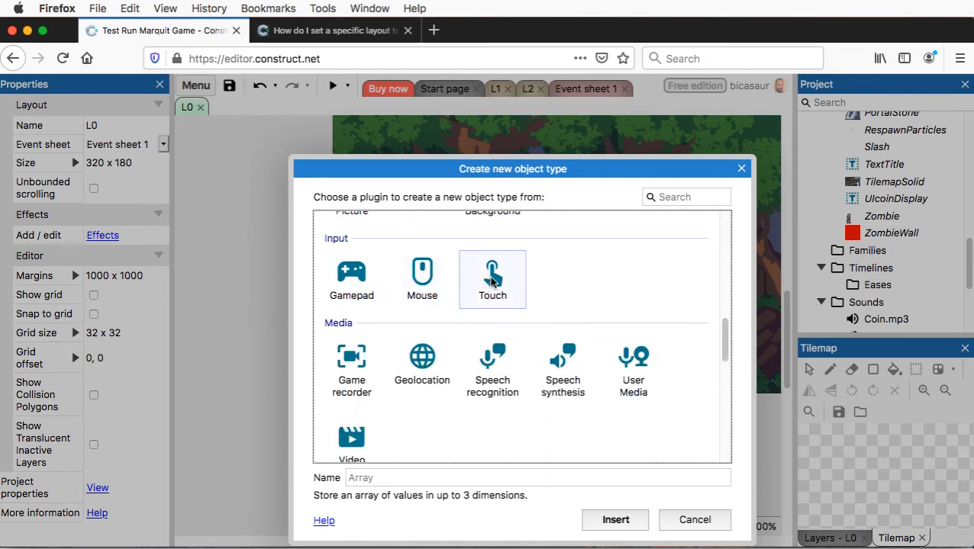
click(422, 282)
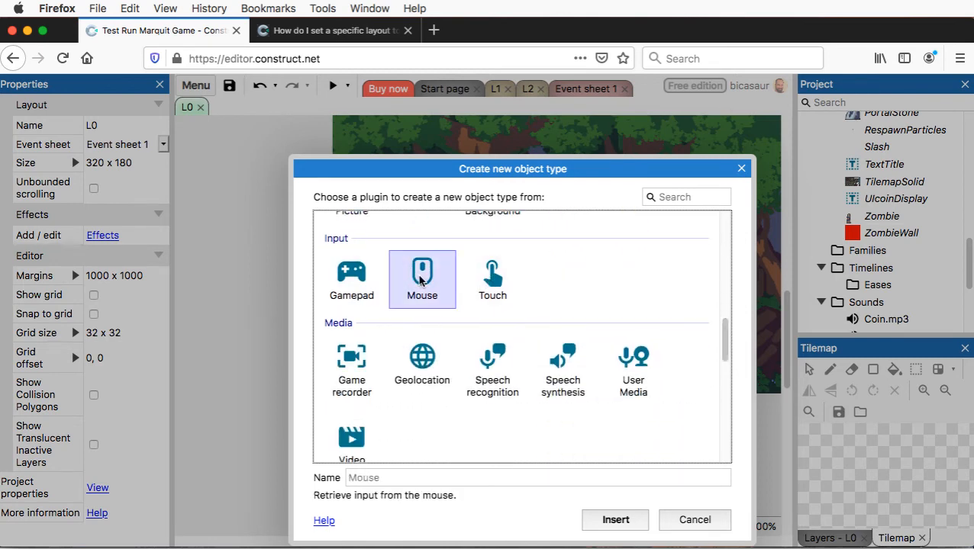
click(615, 519)
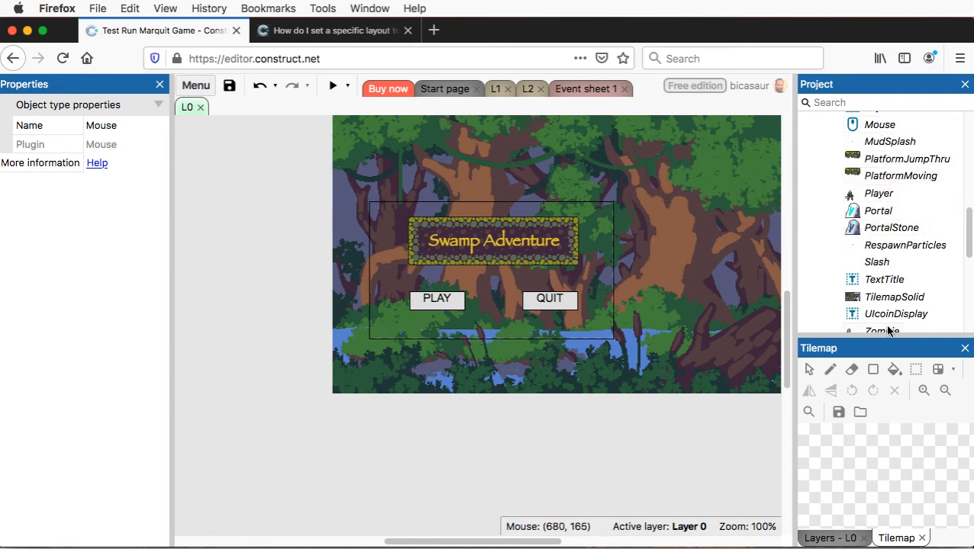
- Add an event with the ButtonPlay "On clicked" condition at the end of Event sheet 1
click(586, 90)
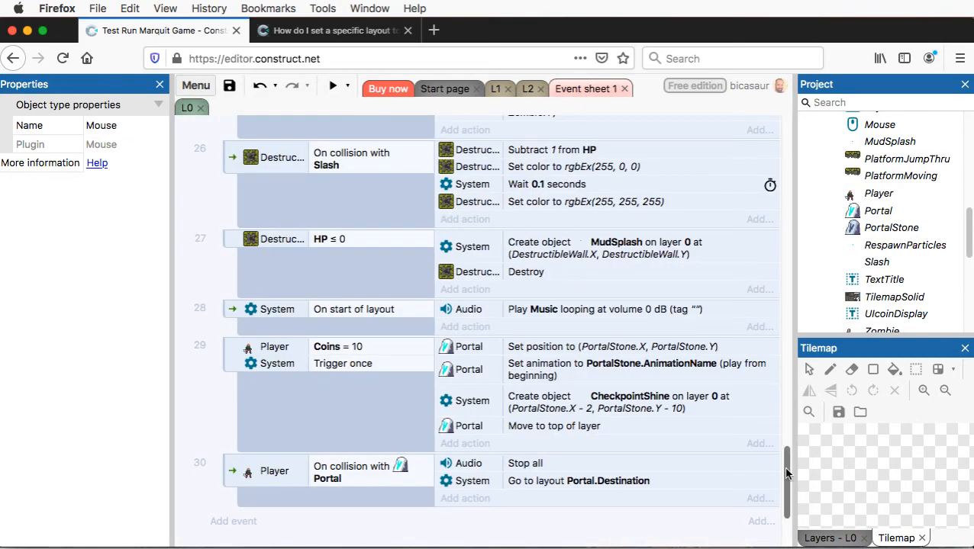
drag(787, 473, 786, 511)
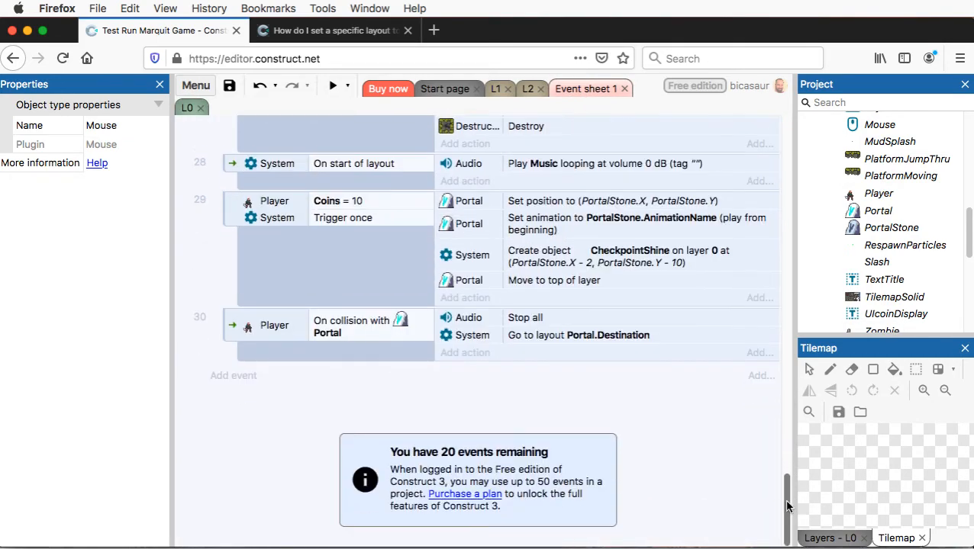
click(242, 376)
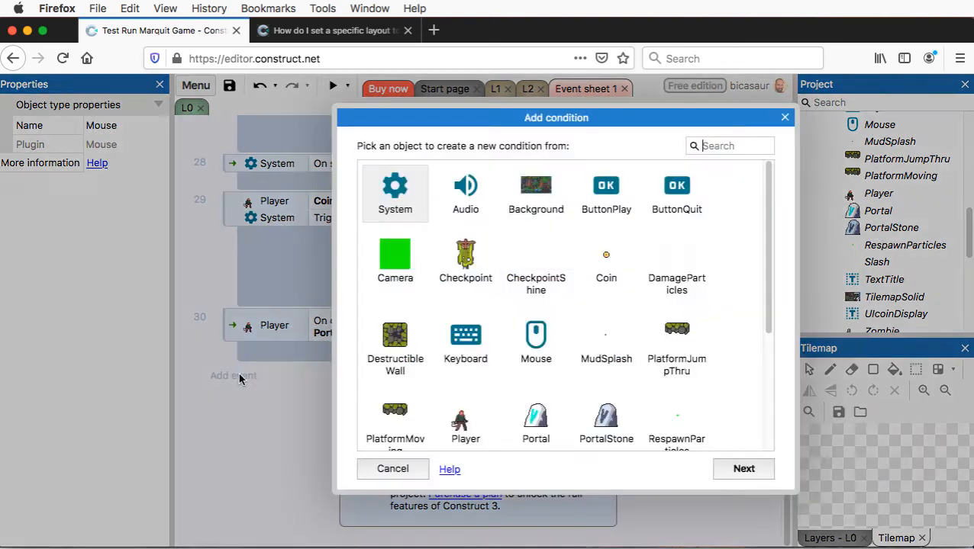
click(609, 195)
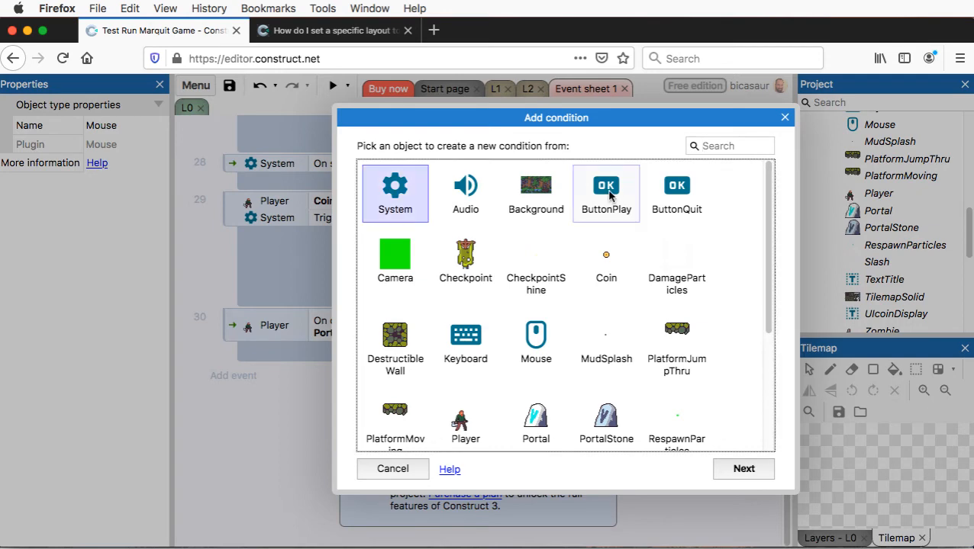
click(731, 467)
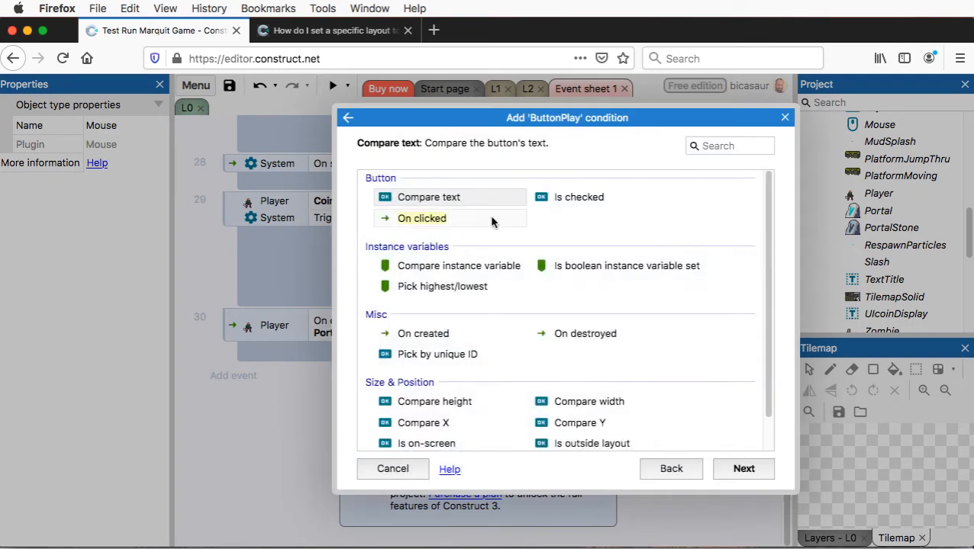
click(446, 219)
click(744, 468)
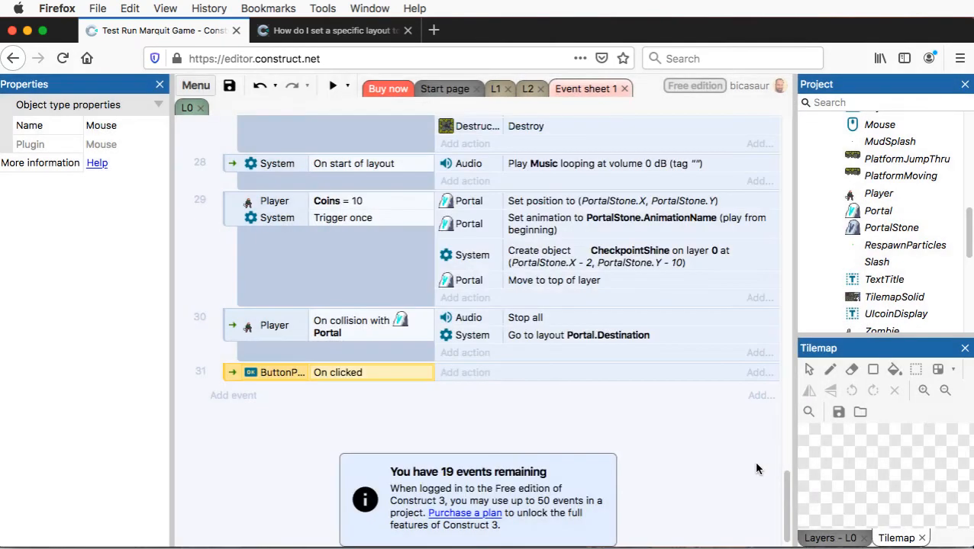
- Give the ButtonPlay "On clicked" event a System "Go to layout" action with L1 as the layout
click(460, 373)
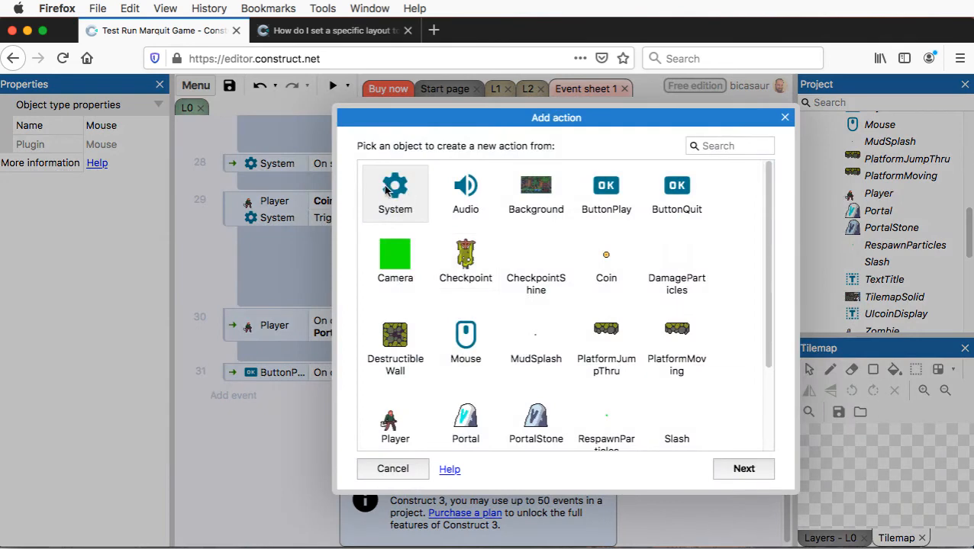
click(391, 189)
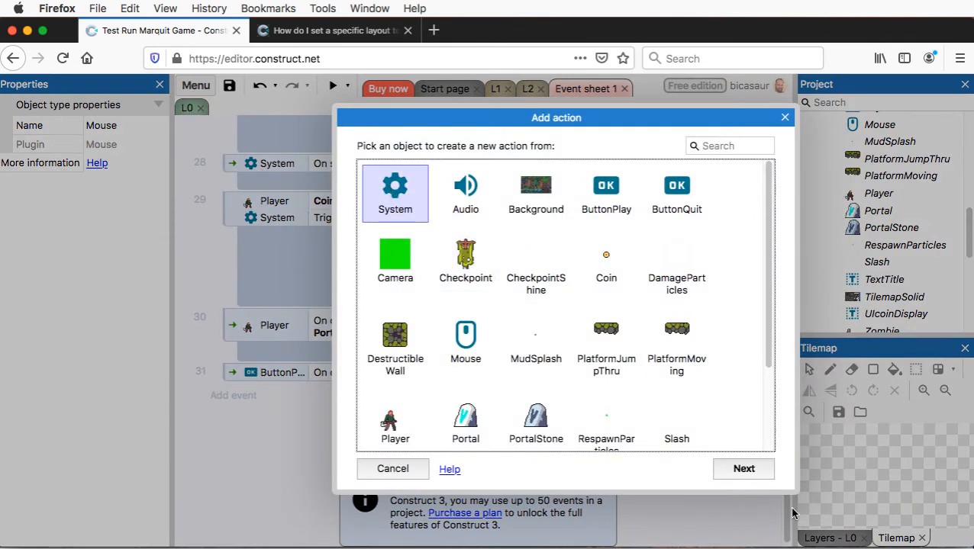
click(744, 469)
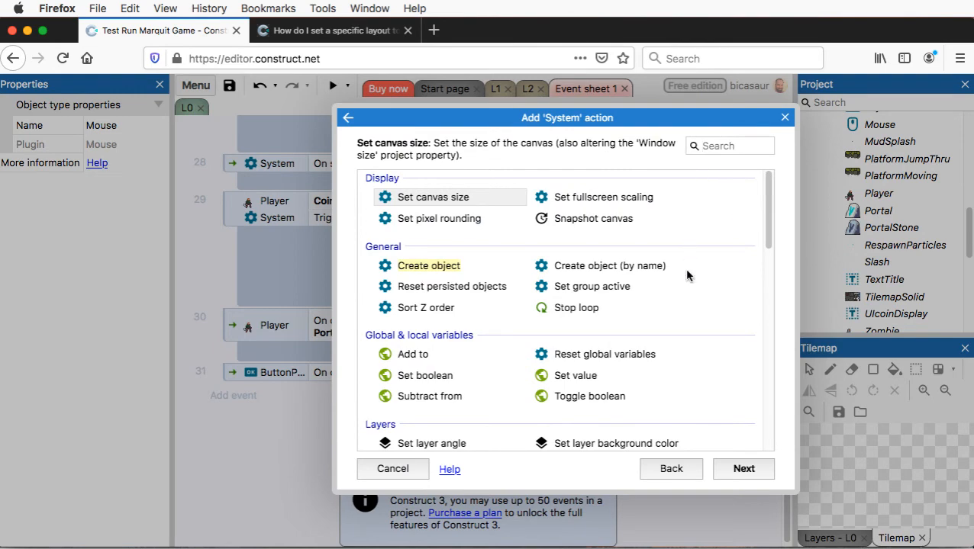
scroll(685, 271, down, 5)
scroll(686, 275, down, 2)
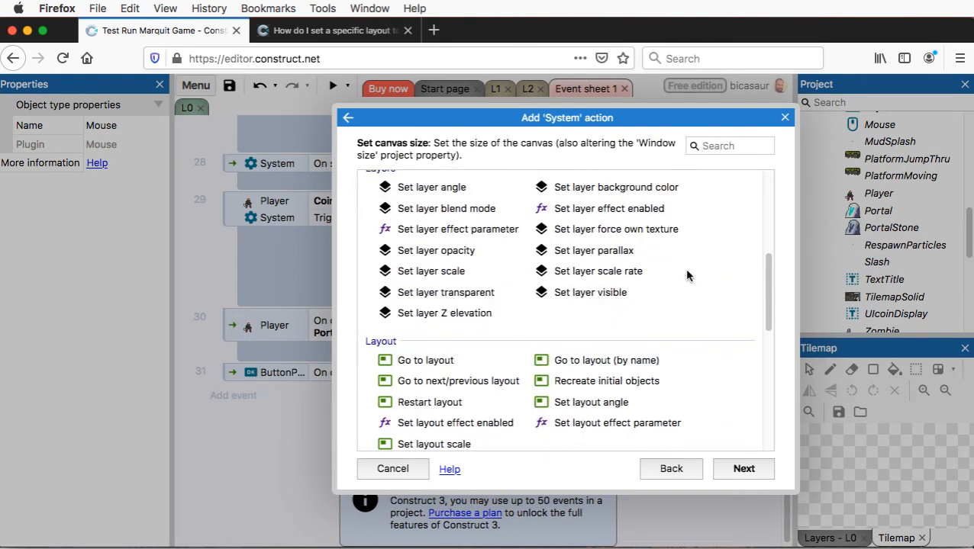
click(426, 360)
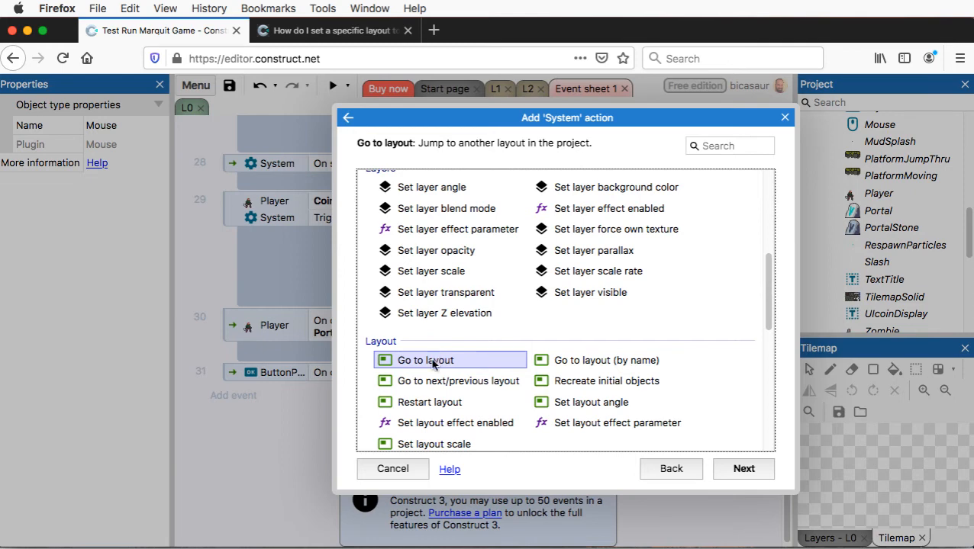
click(744, 468)
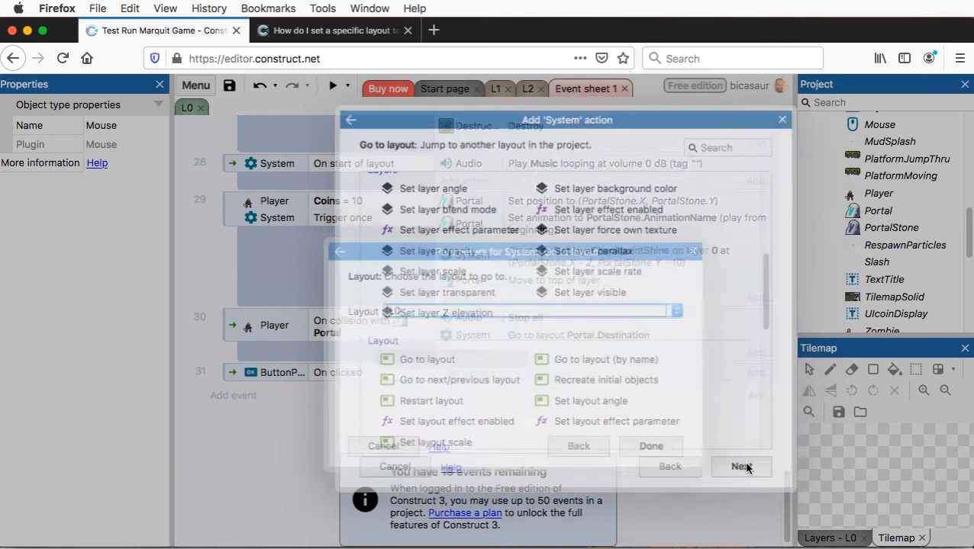
click(529, 310)
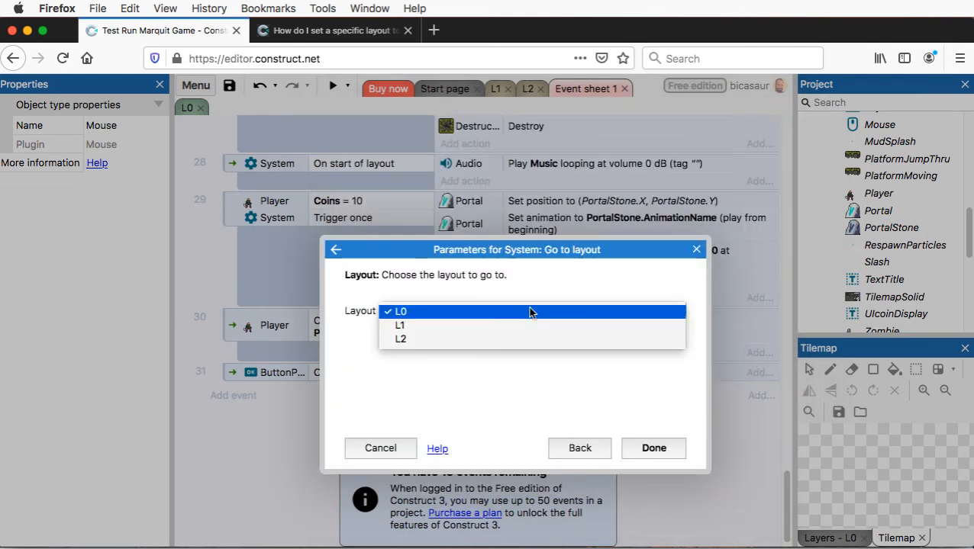
click(489, 326)
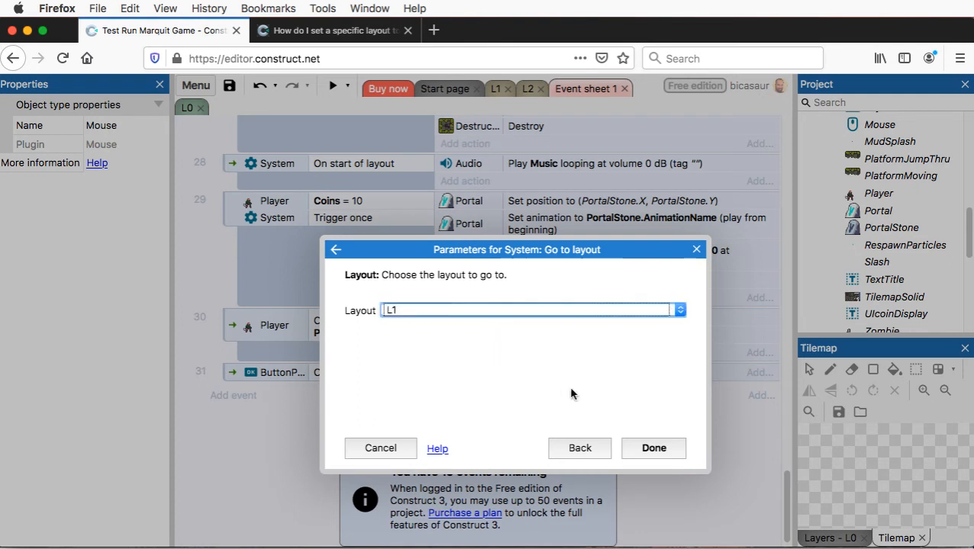
click(654, 449)
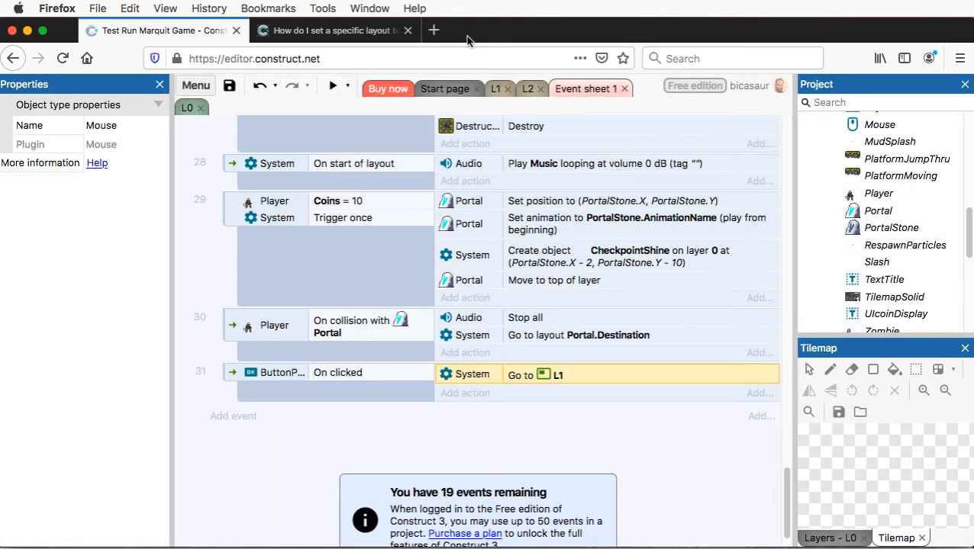
- Preview the game, test the PLAY button on the title screen, and close the preview
click(333, 88)
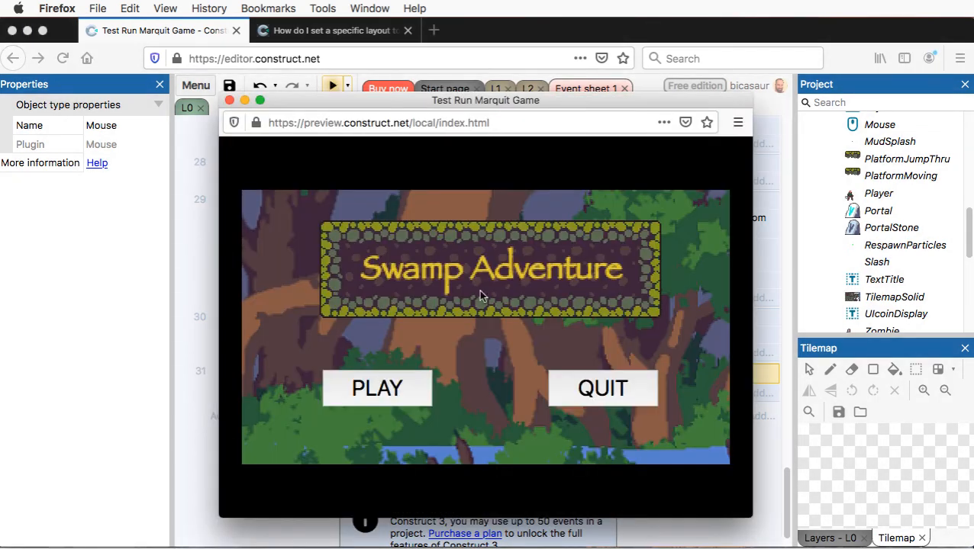
click(378, 388)
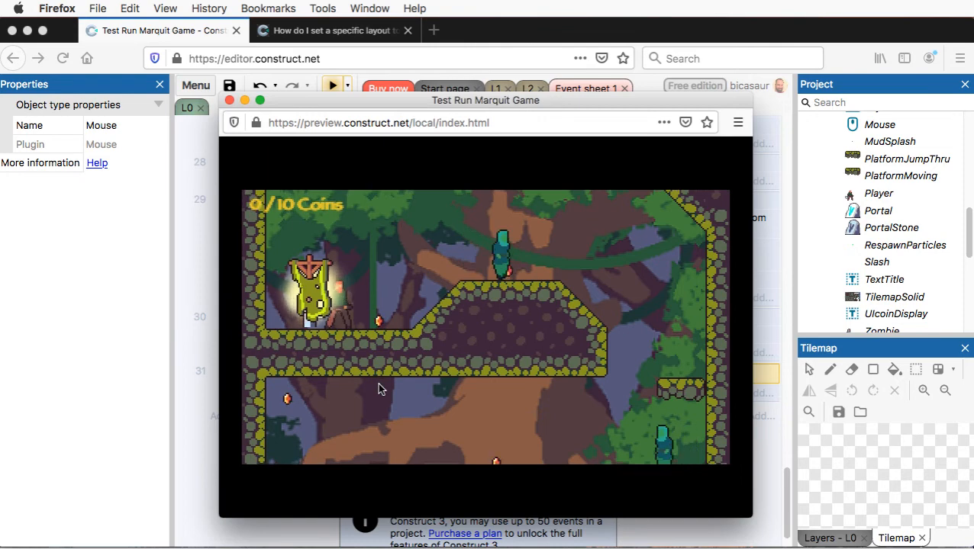
click(230, 101)
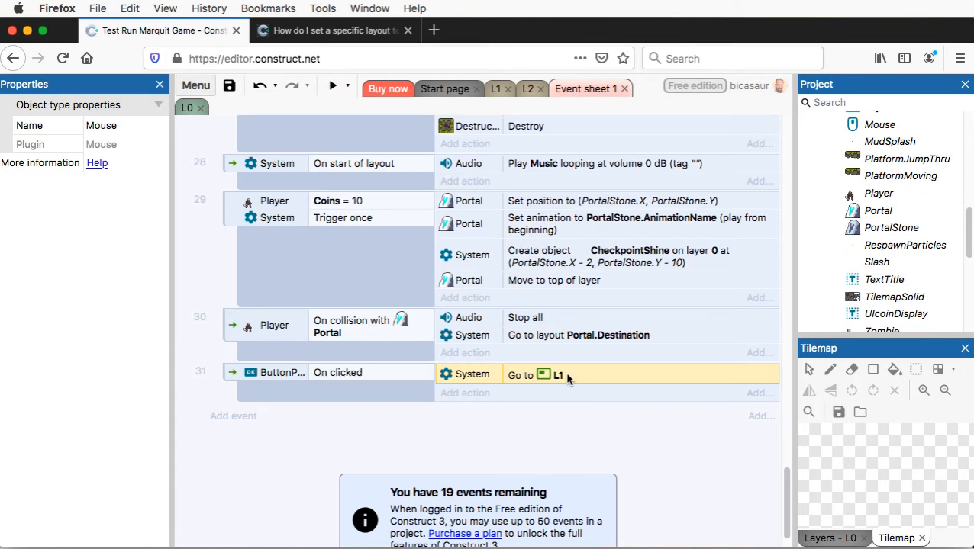
- Add an Audio "Stop all" action to the ButtonPlay "On clicked" event
click(473, 393)
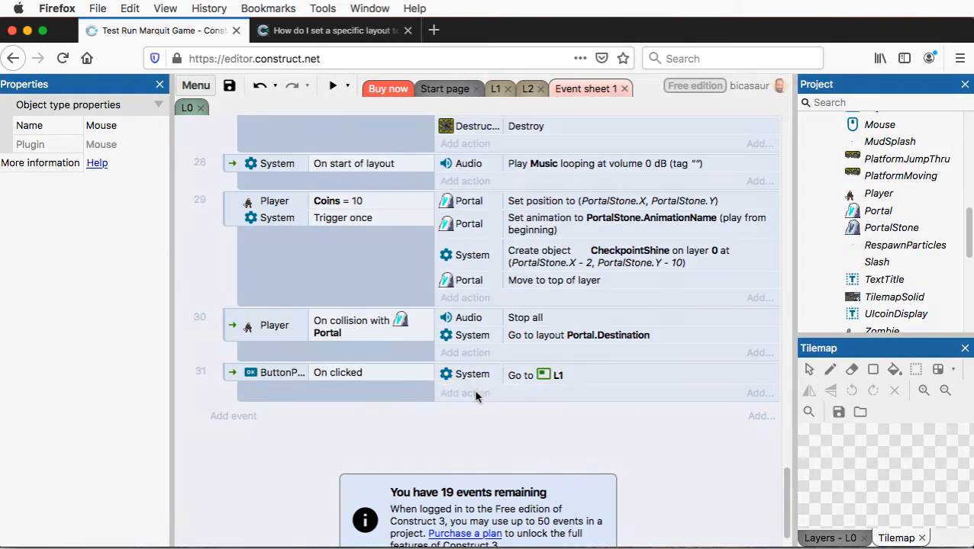
click(460, 200)
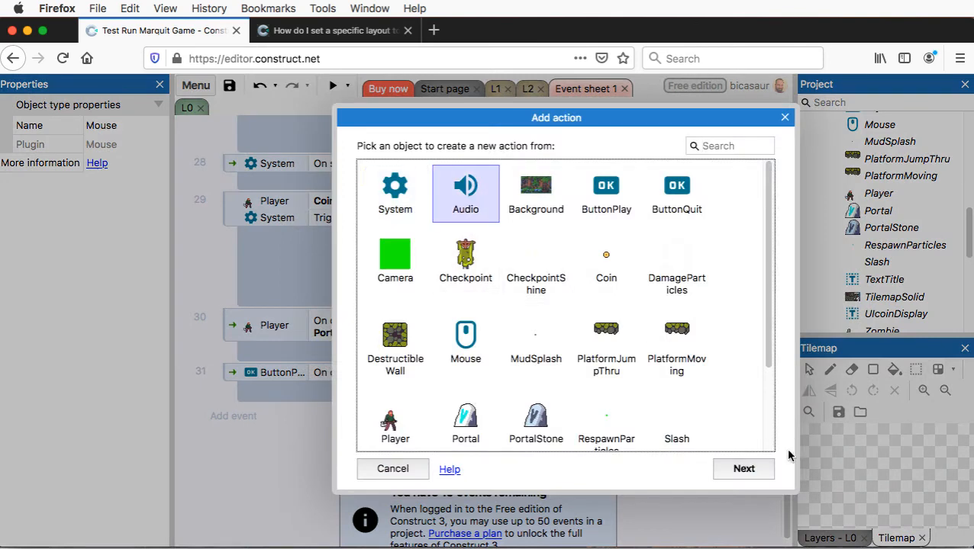
click(744, 470)
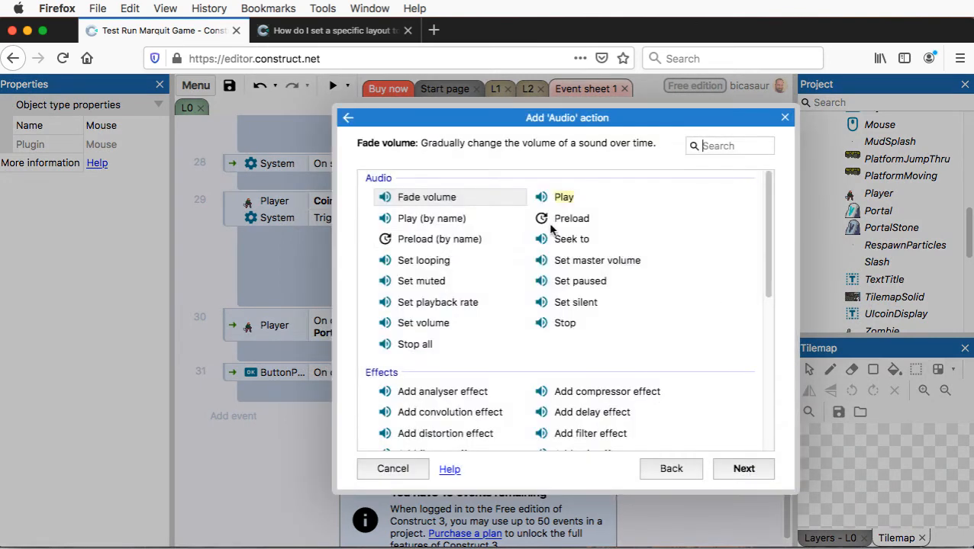
click(415, 345)
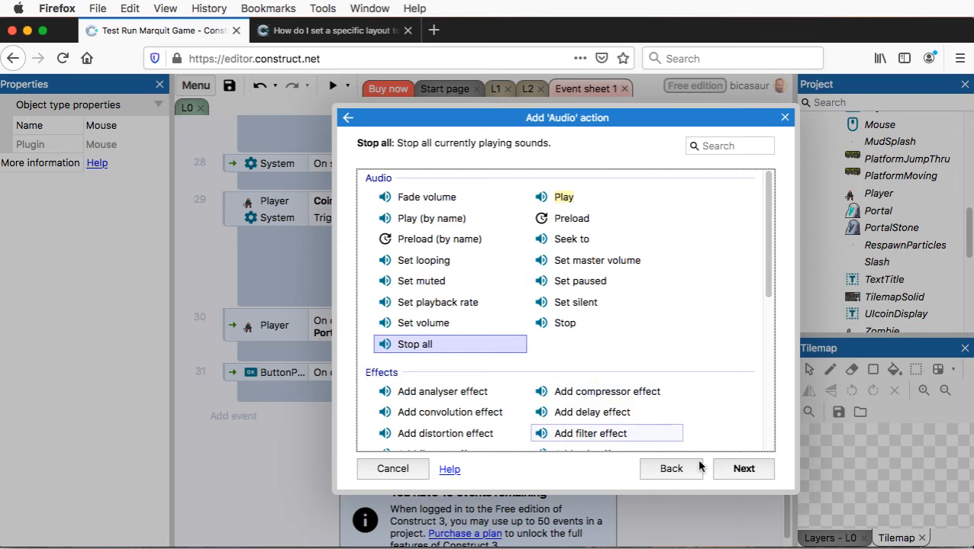
click(744, 469)
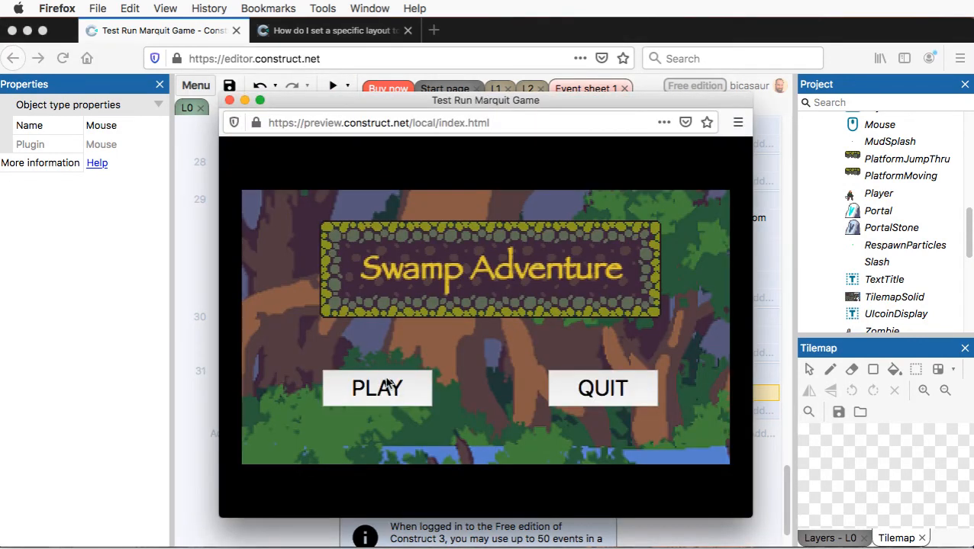
- Test the PLAY button again with the audio stop action in place, and close the preview
click(394, 389)
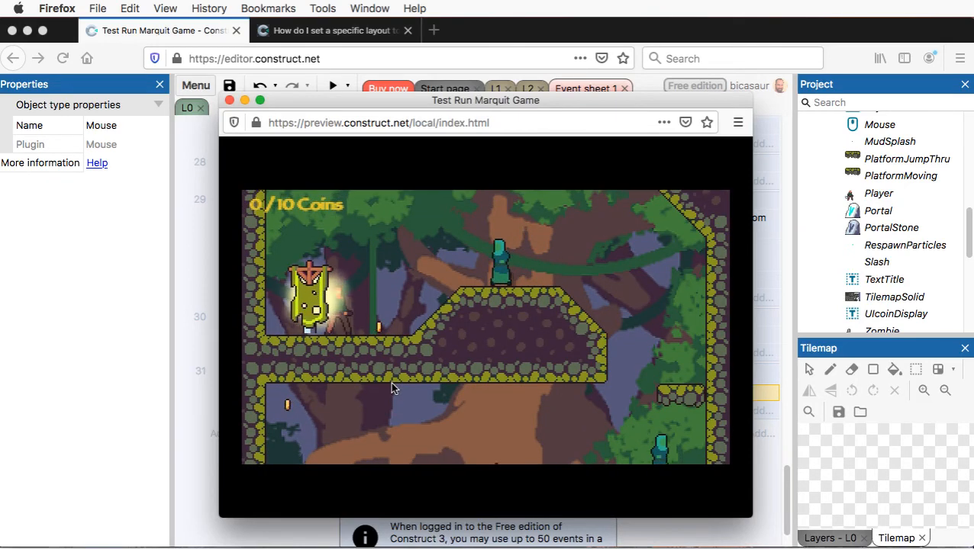
click(228, 100)
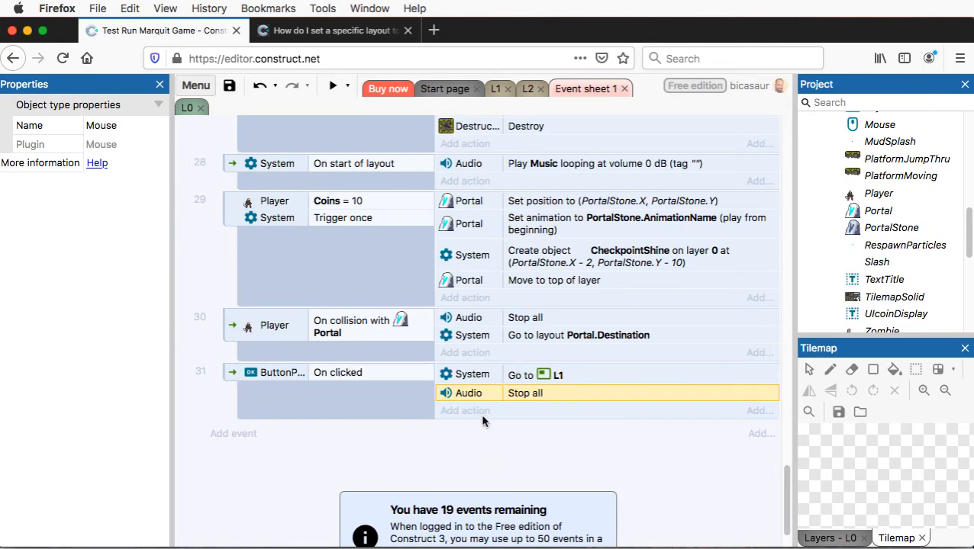
- Add an event with the ButtonQuit "On clicked" condition below the ButtonPlay event
click(238, 435)
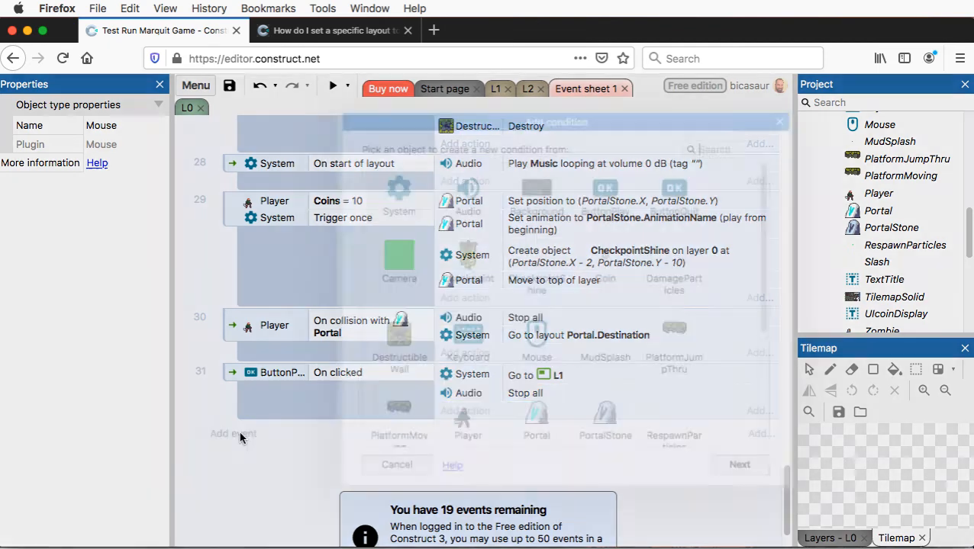
click(673, 200)
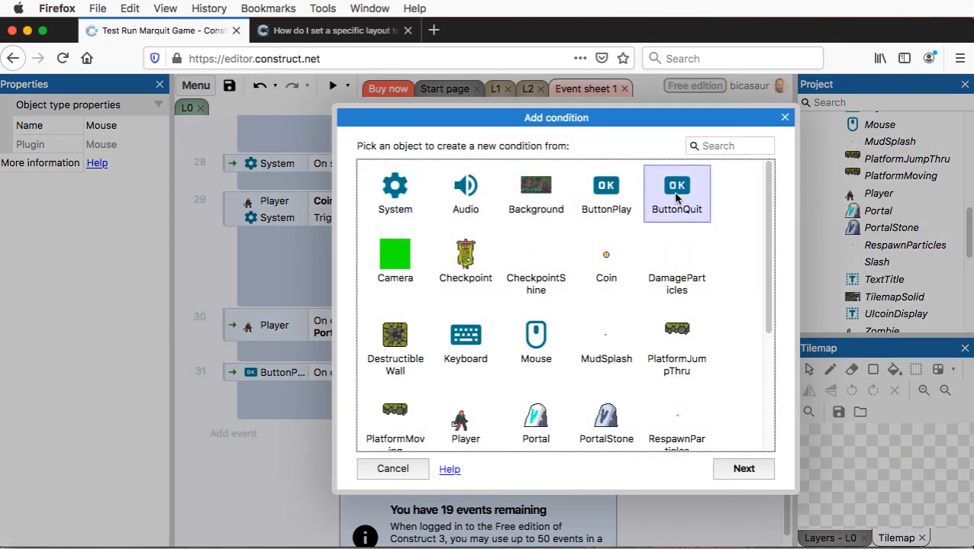
click(743, 470)
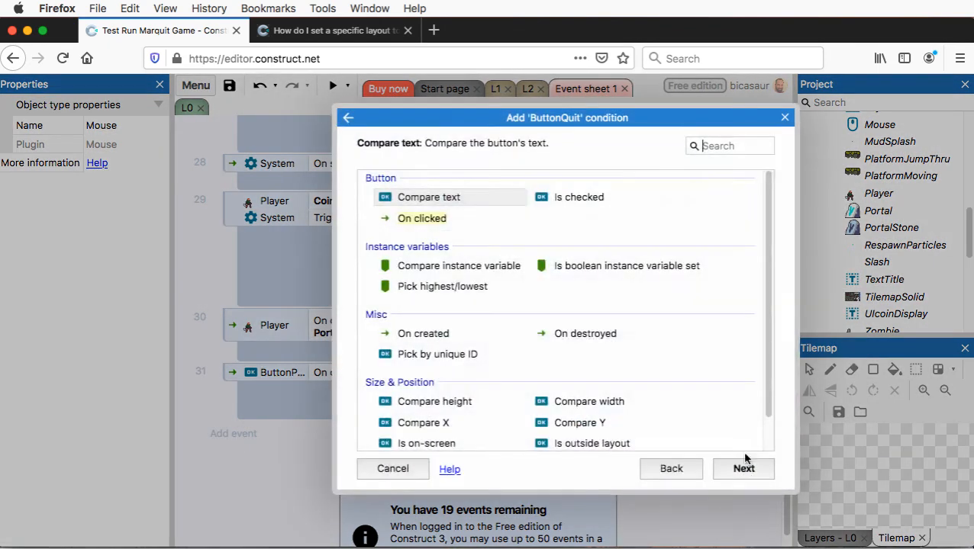
click(439, 220)
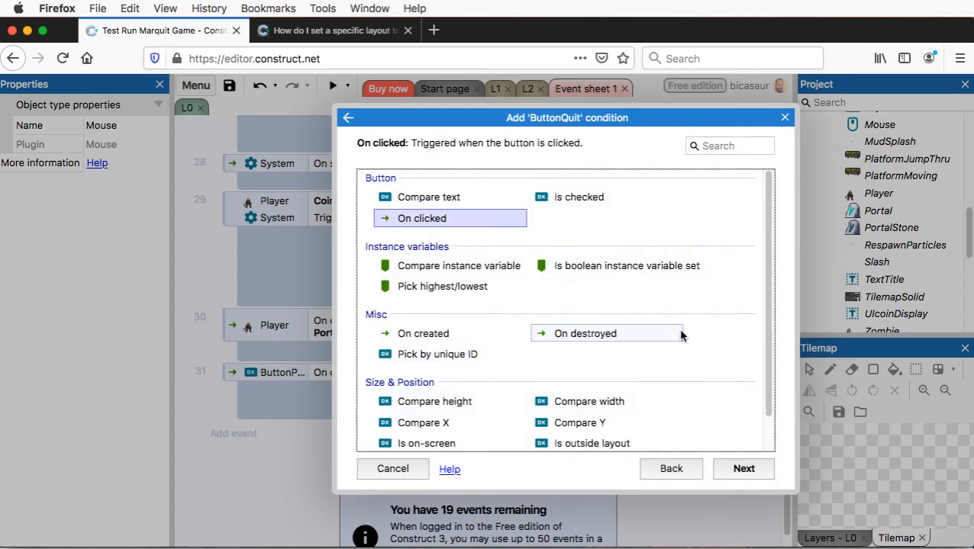
click(752, 471)
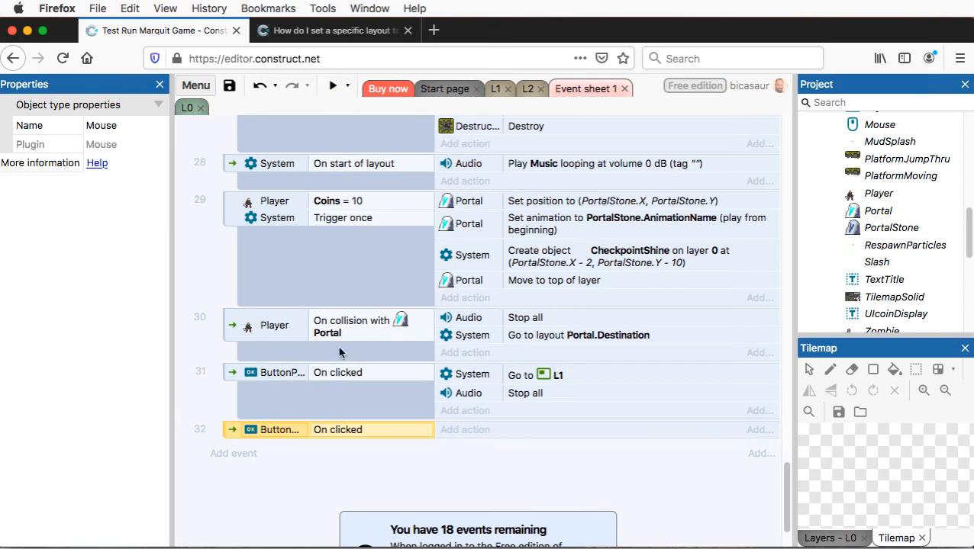
- Insert a Browser object from the Web plugins into the project via layout L0
click(185, 108)
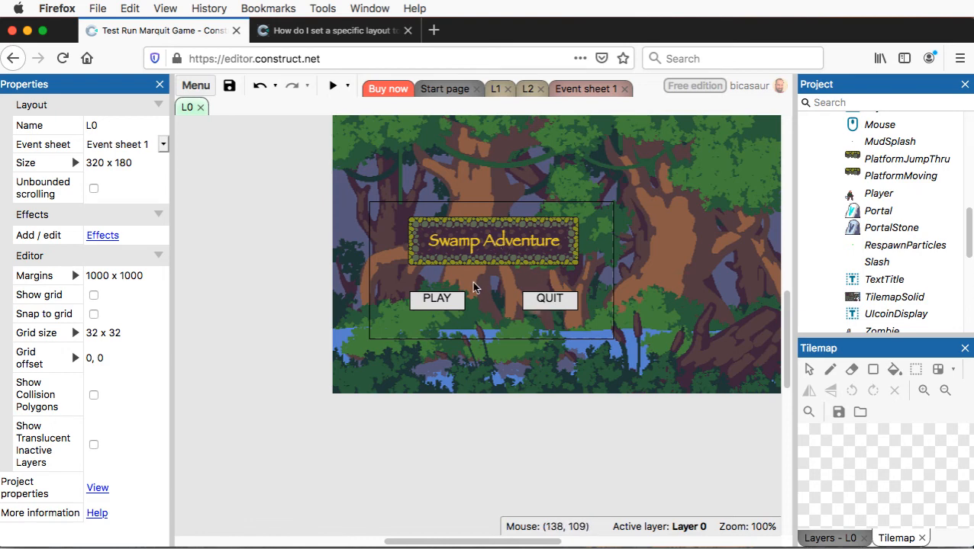
click(588, 90)
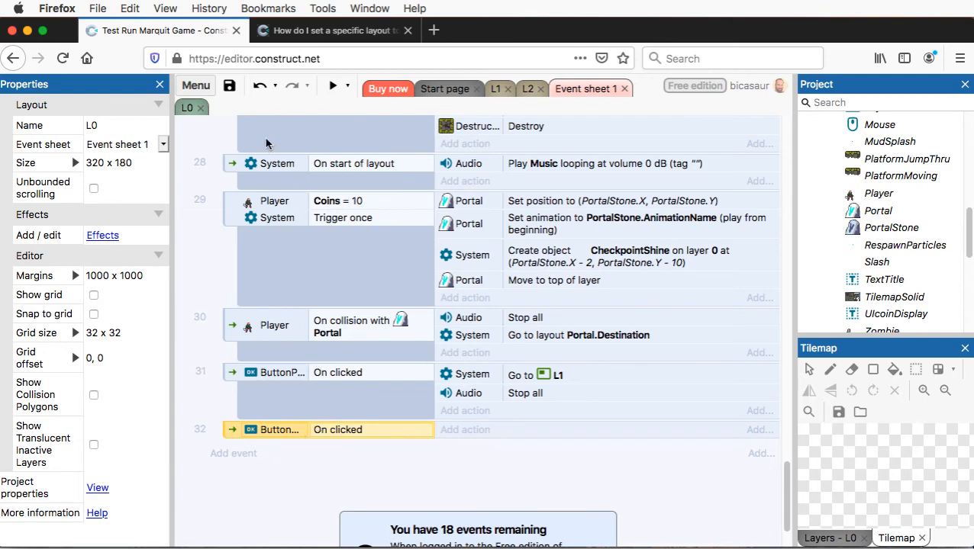
click(191, 111)
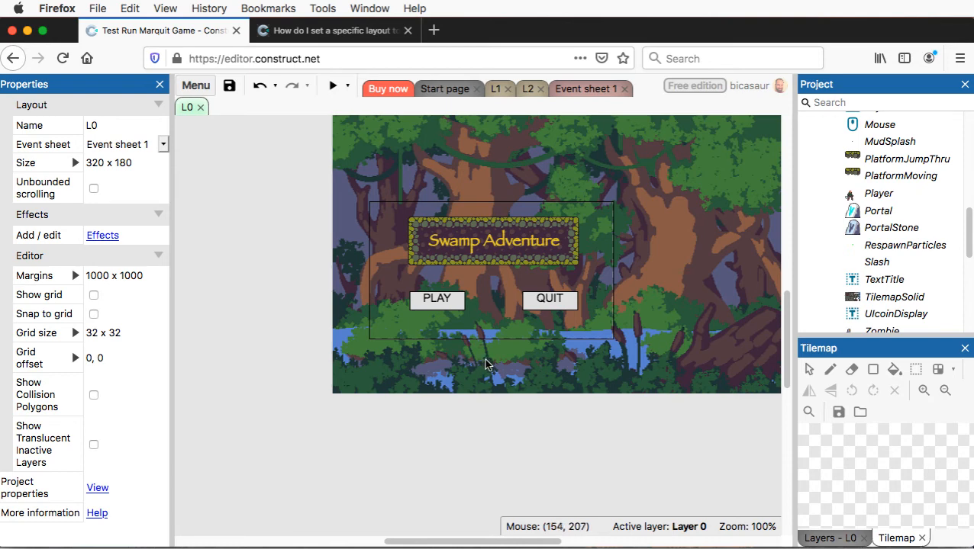
right_click(404, 437)
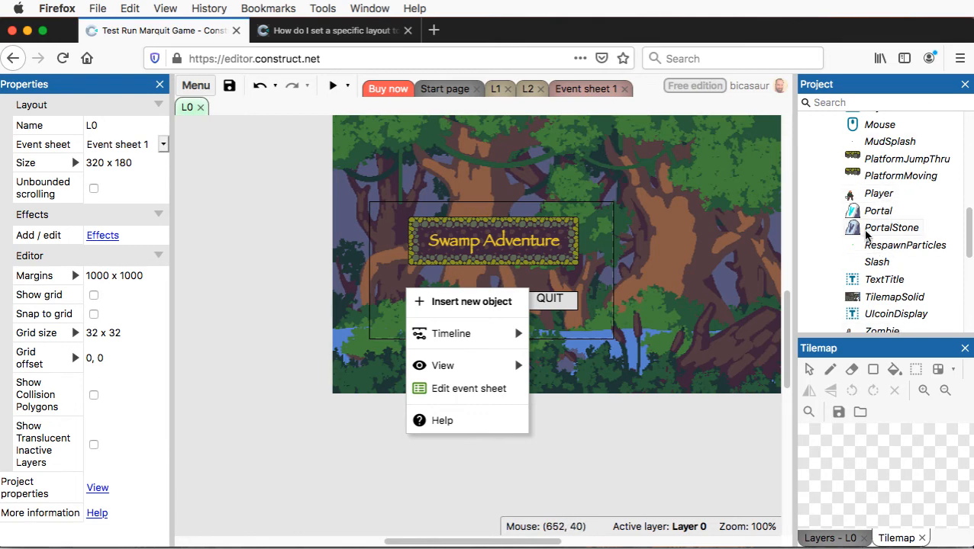
click(450, 304)
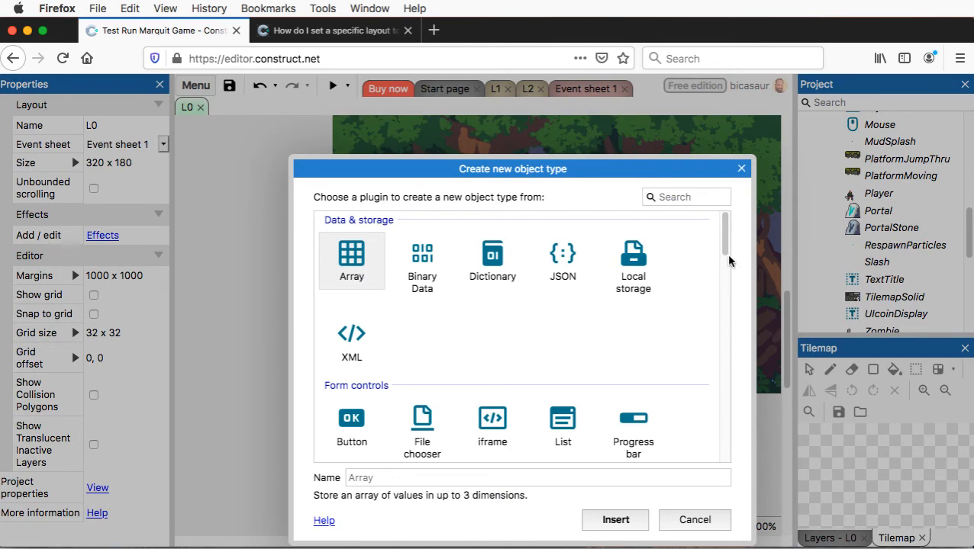
drag(724, 244, 729, 456)
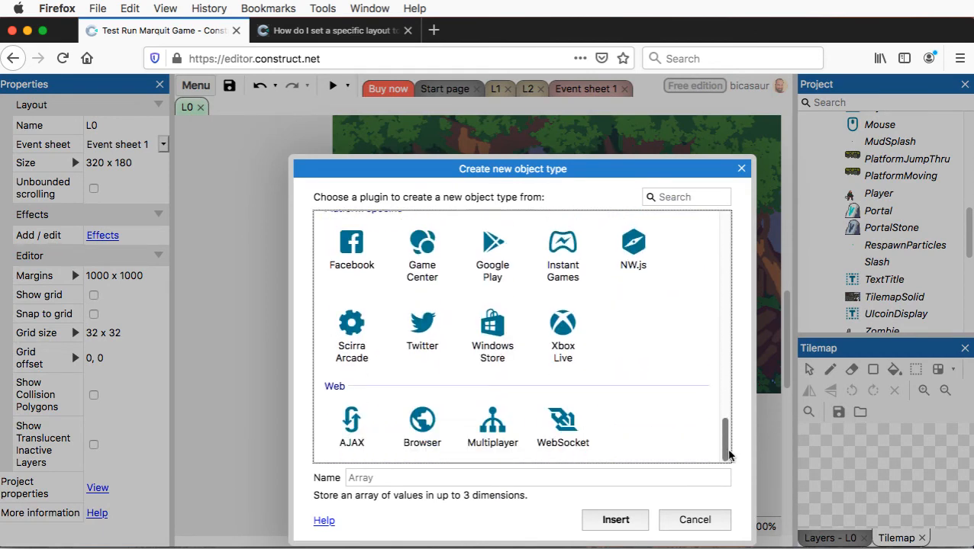
click(416, 435)
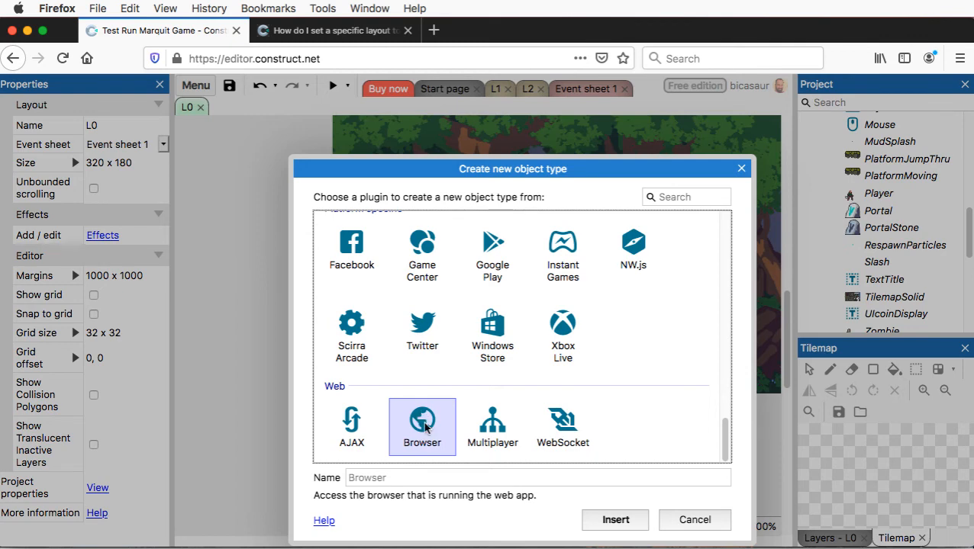
click(629, 526)
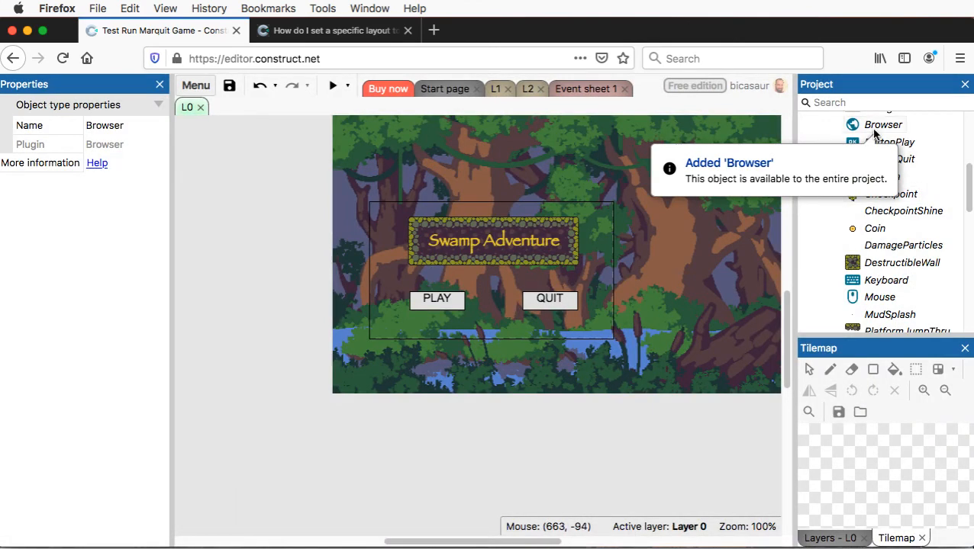
- Add a Browser "Close" action to the ButtonQuit "On clicked" event in Event sheet 1
click(598, 90)
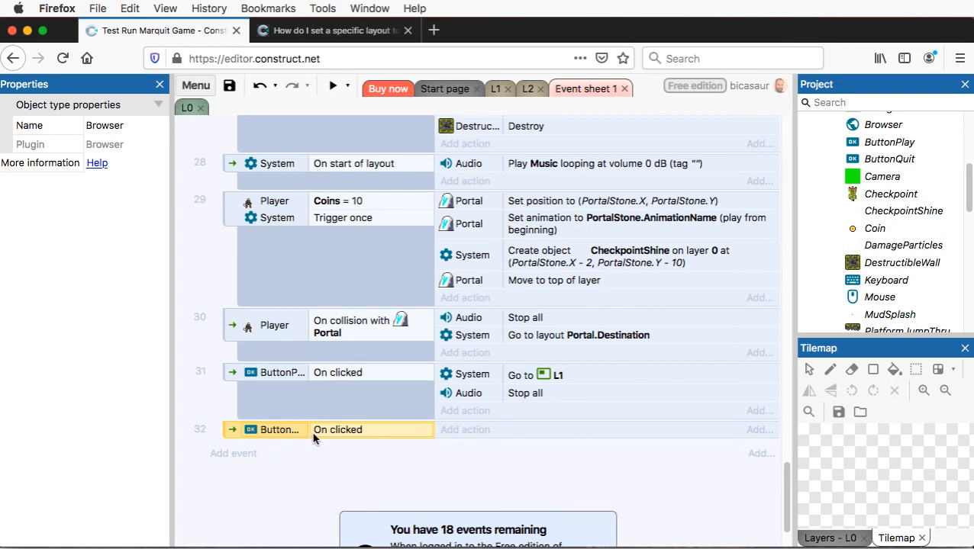
click(461, 431)
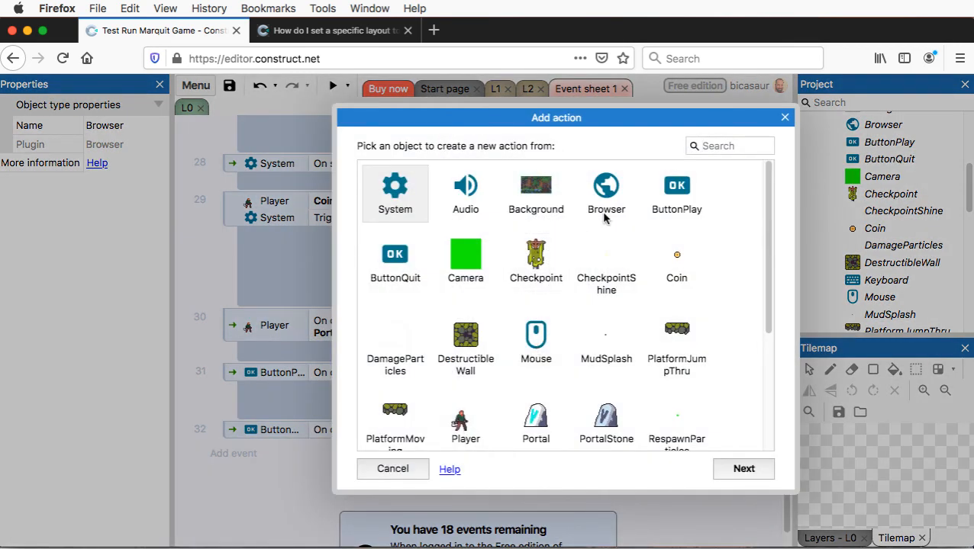
click(606, 195)
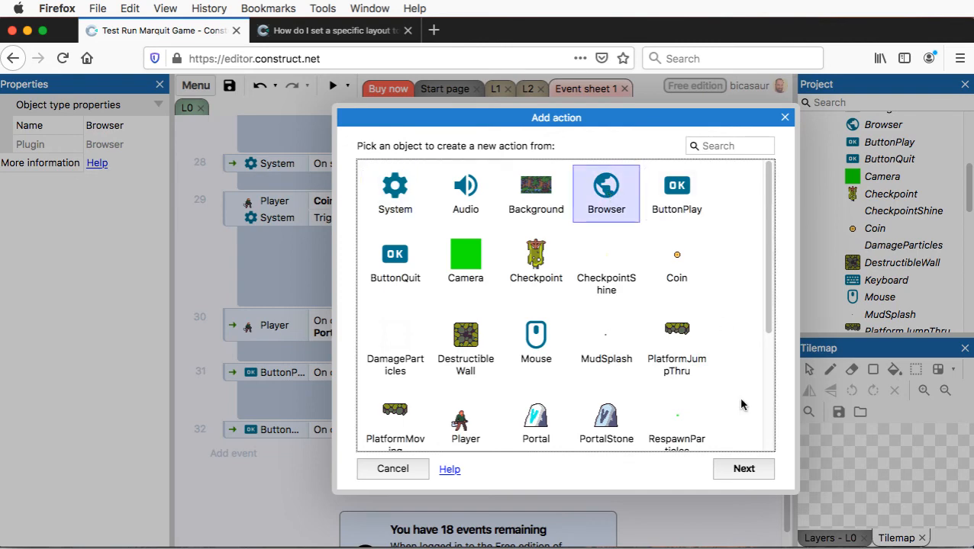
click(744, 468)
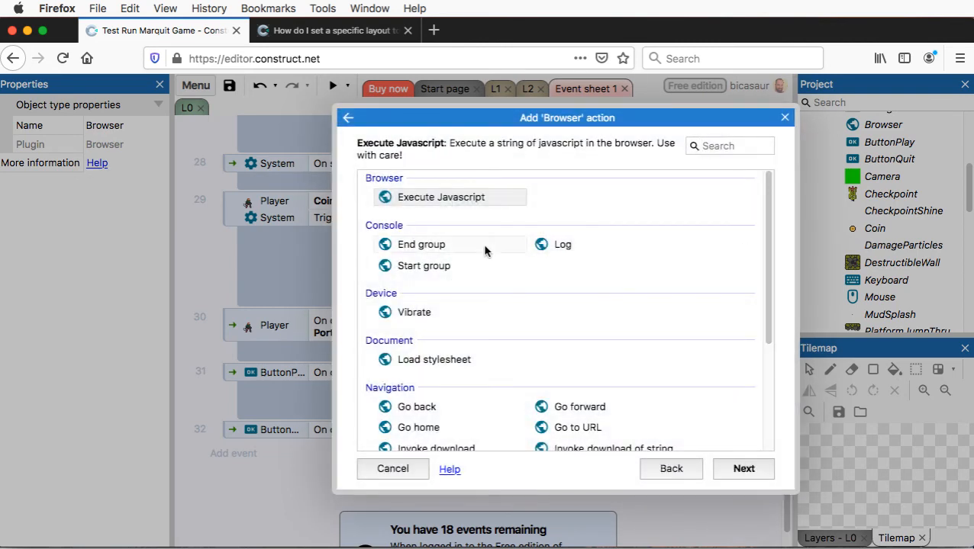
scroll(491, 357, down, 5)
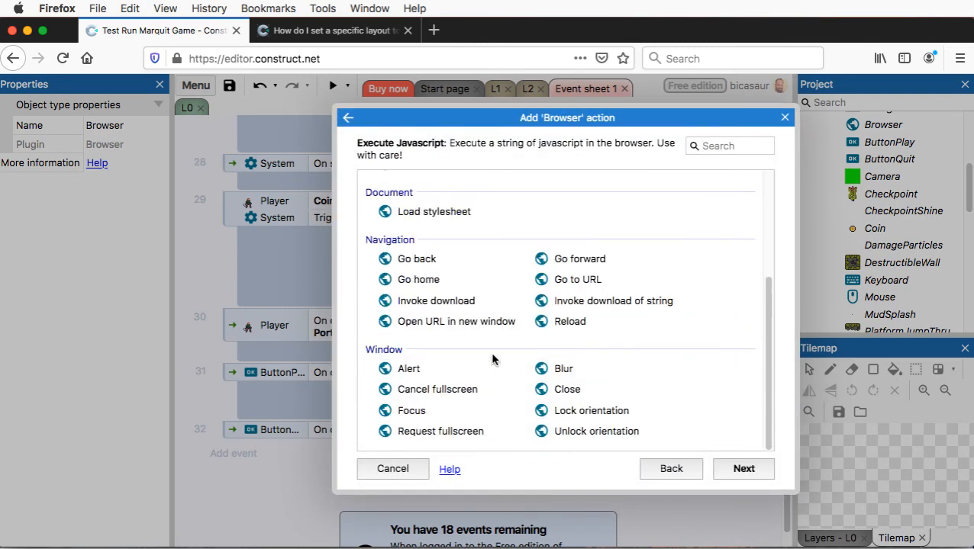
click(569, 387)
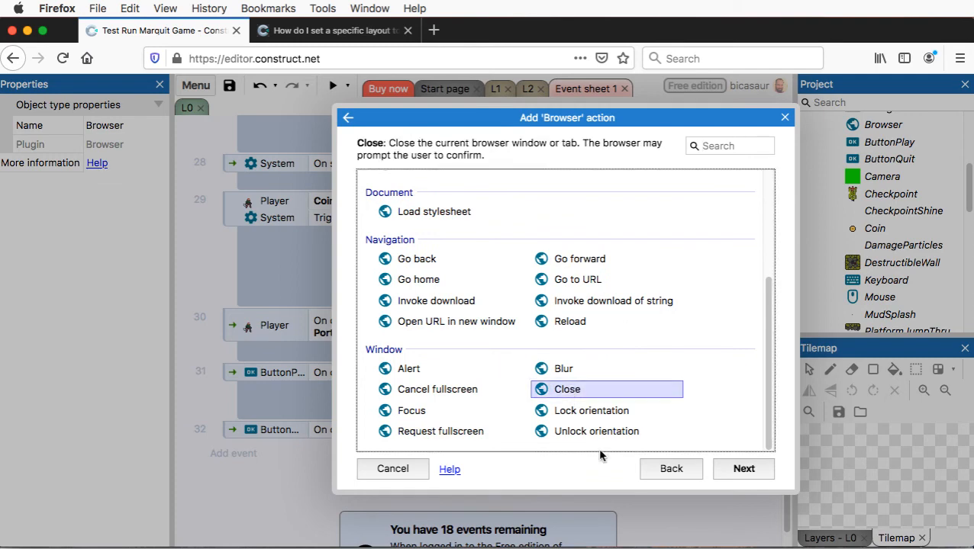
click(744, 469)
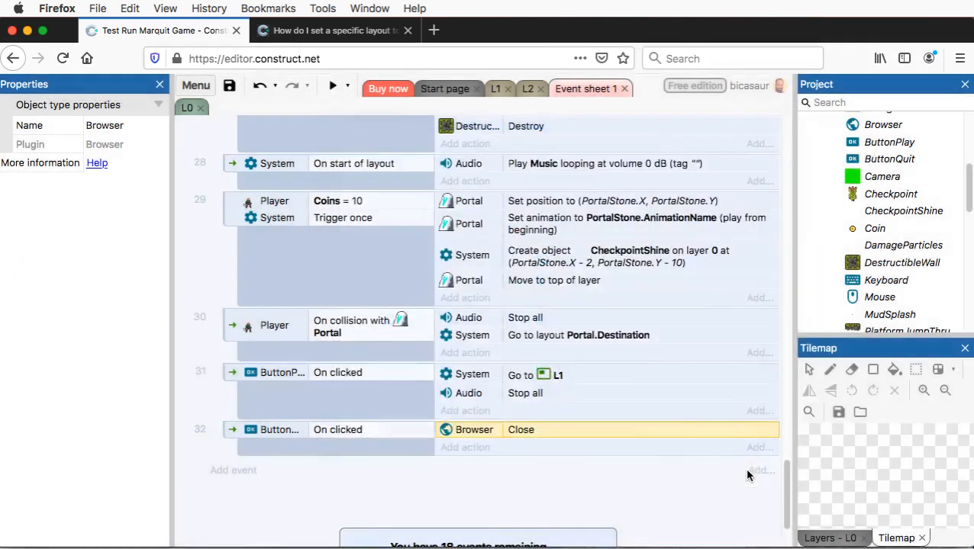
- Preview the game and test the QUIT button on the title screen
click(333, 86)
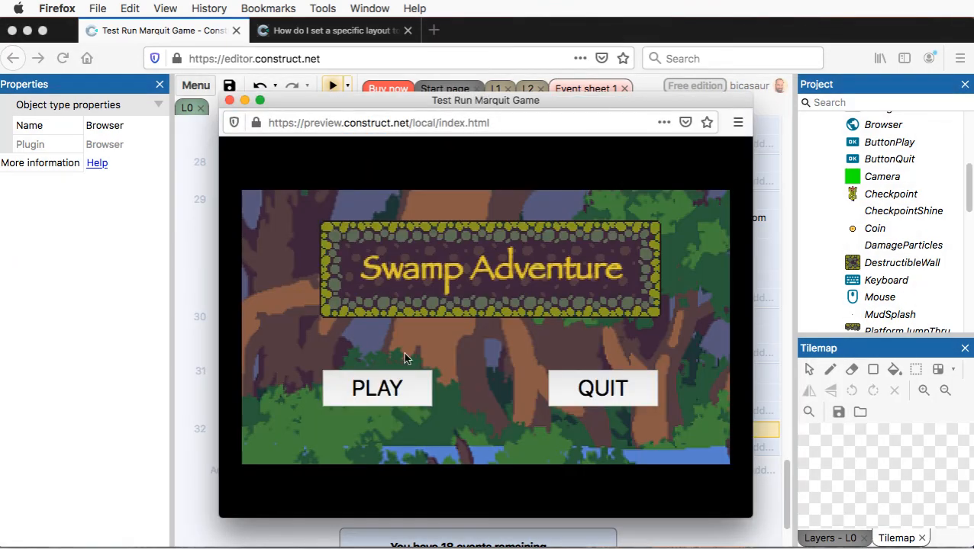
click(608, 393)
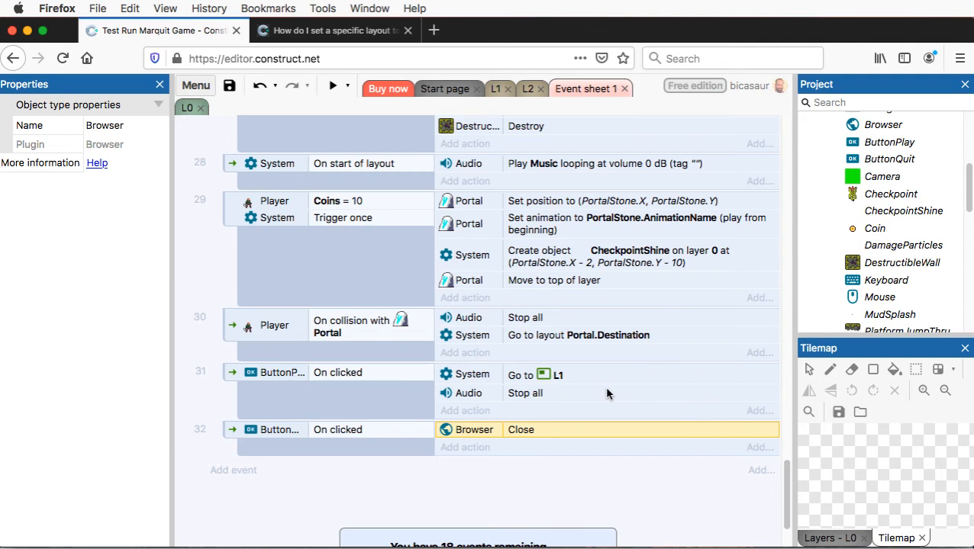
click(188, 107)
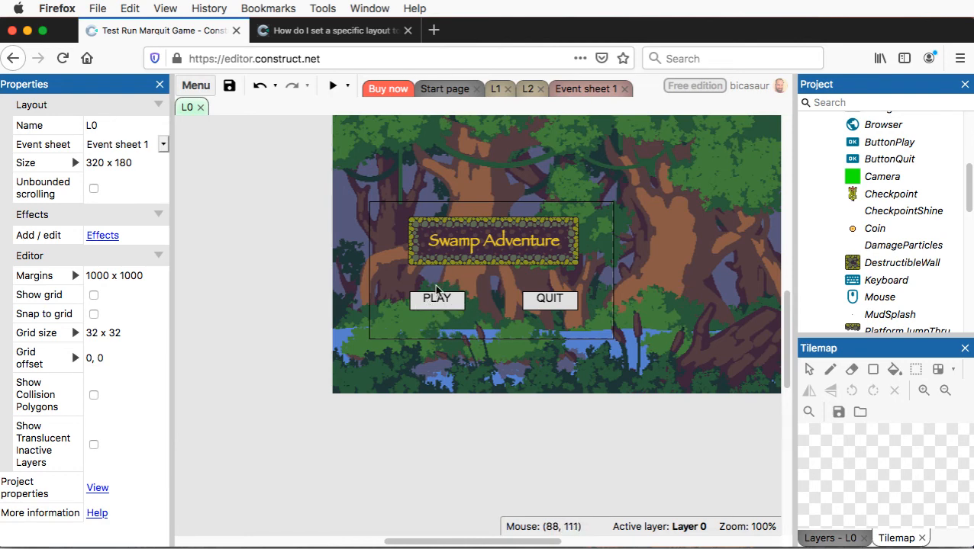
click(594, 91)
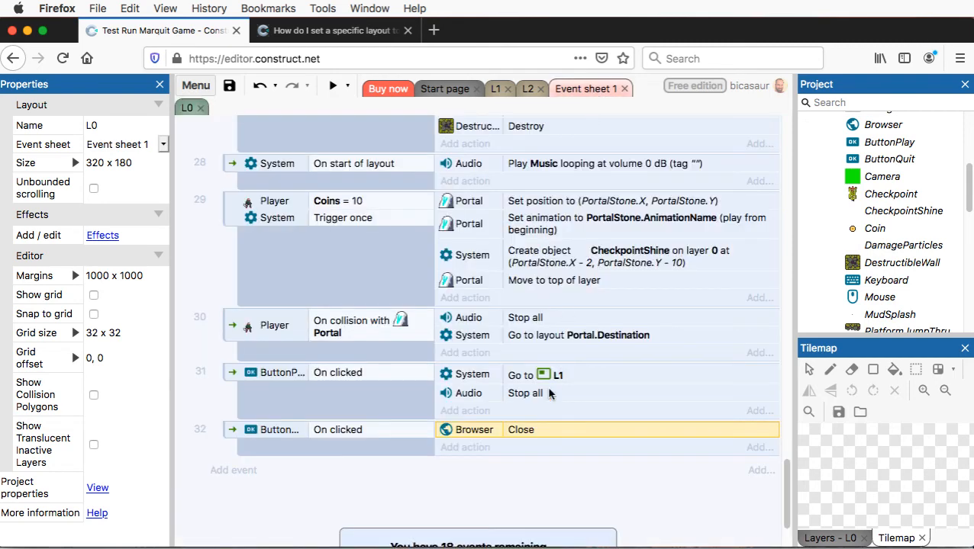
scroll(529, 464, down, 2)
scroll(531, 471, down, 1)
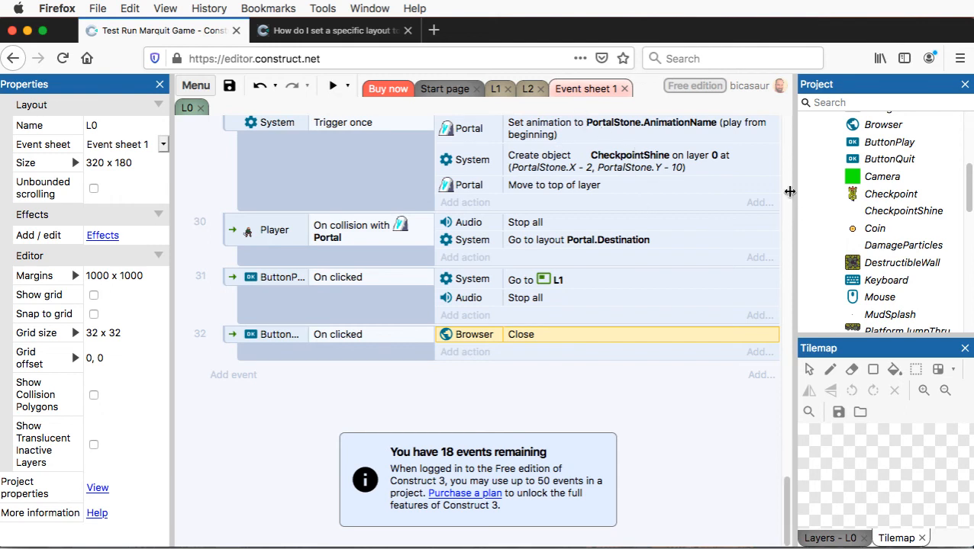
scroll(853, 181, up, 5)
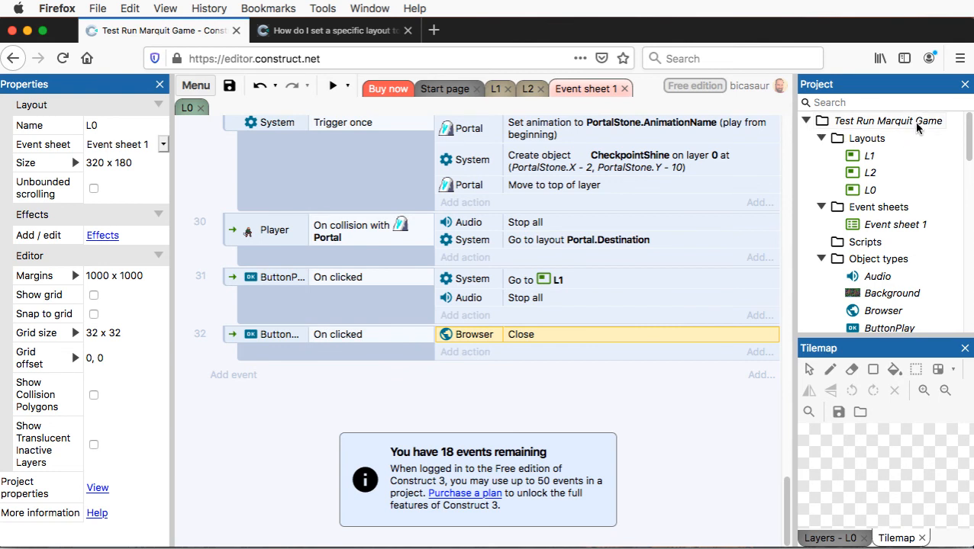
click(871, 122)
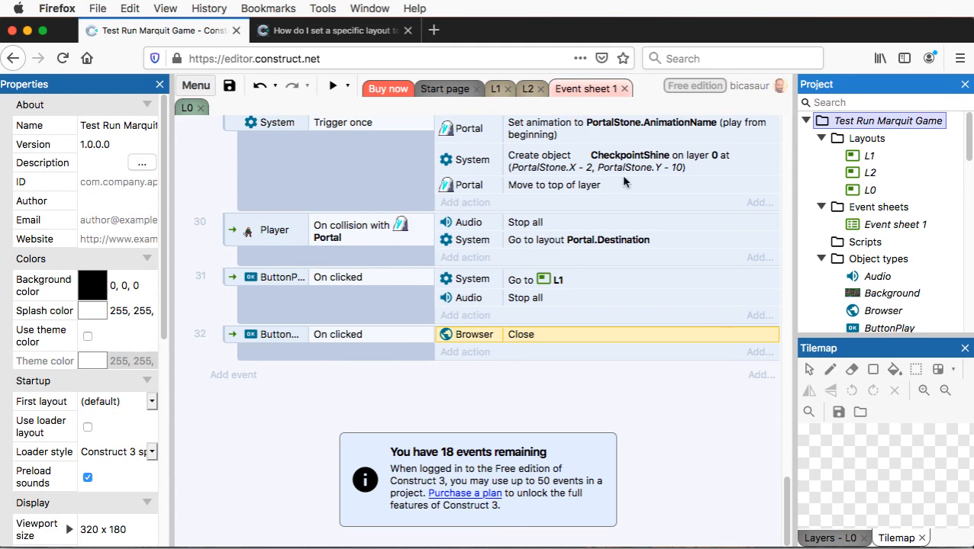
click(187, 106)
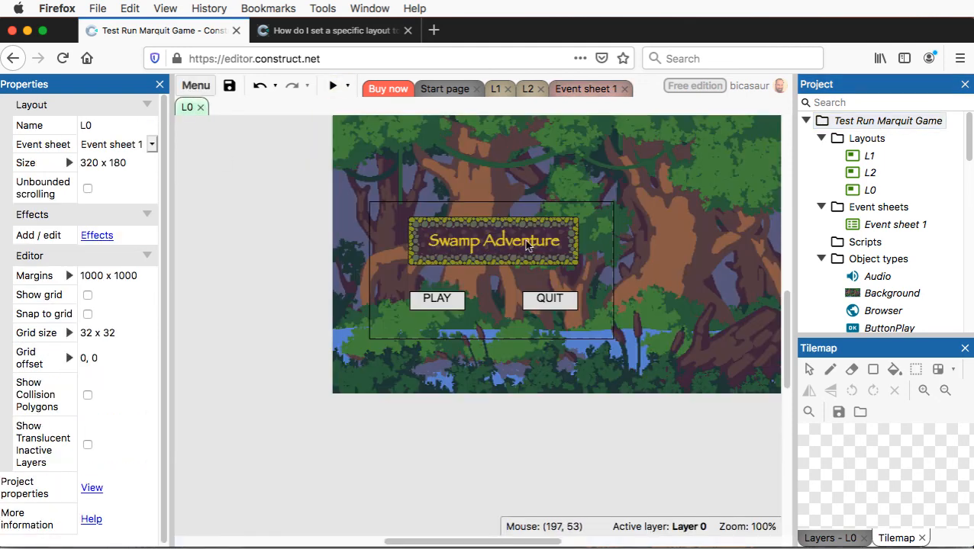
click(868, 124)
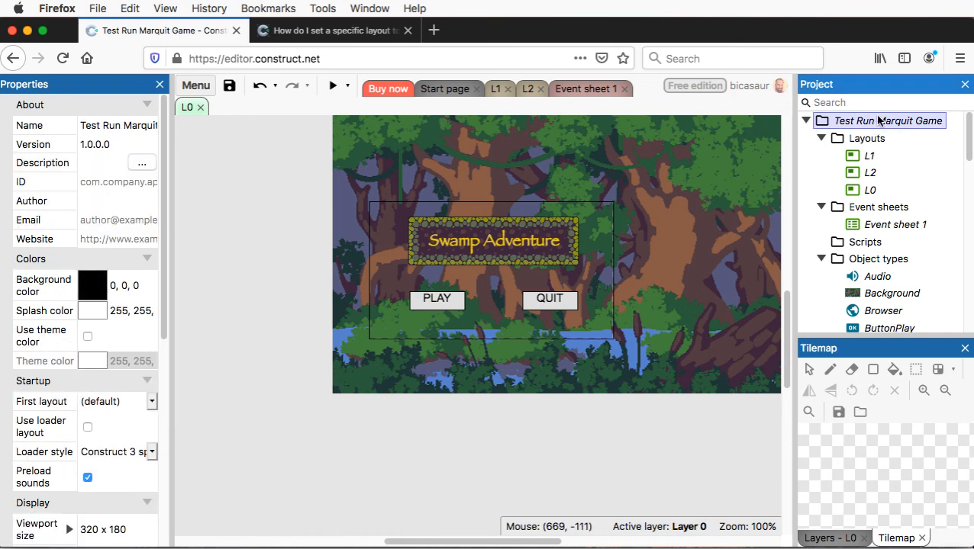
click(874, 118)
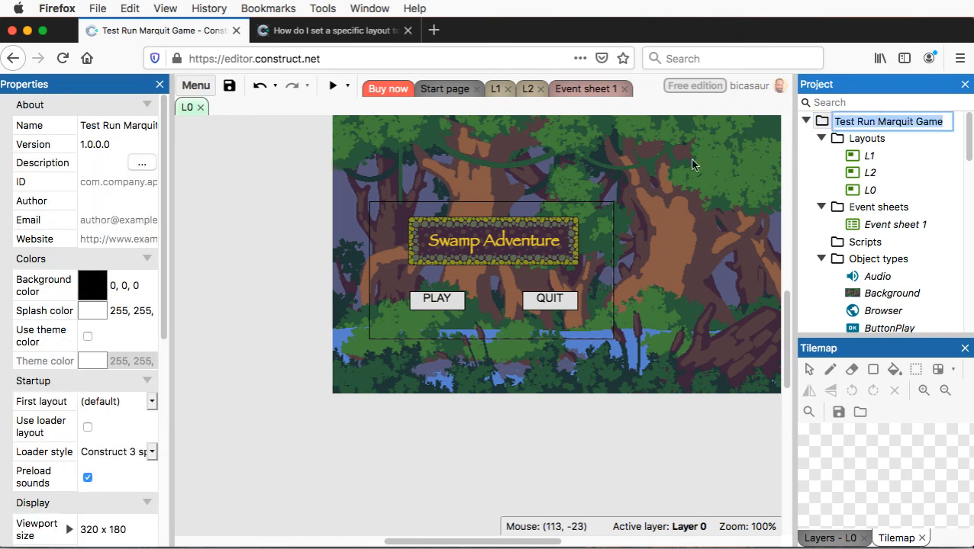
click(802, 166)
click(732, 368)
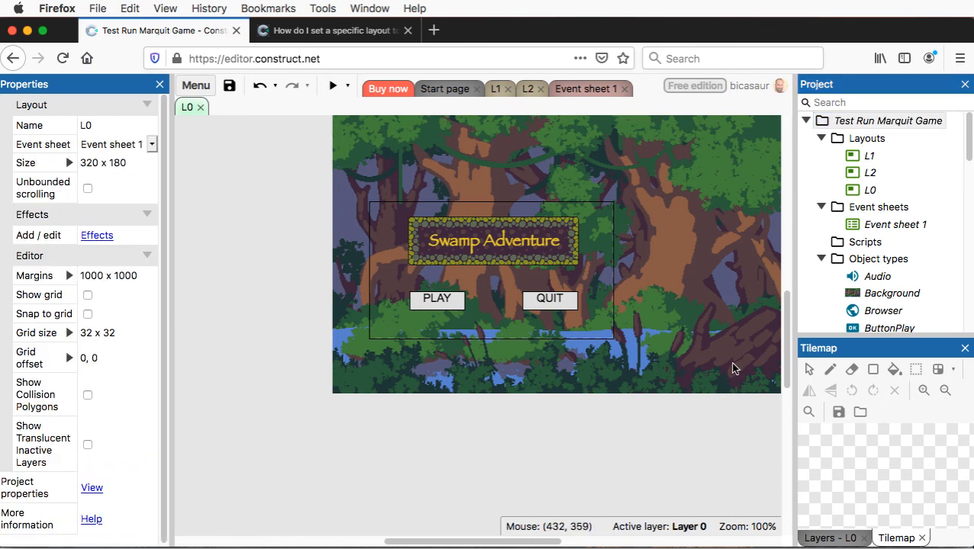
- Set the First layout in the Test Run Marquit Game project's startup properties to L0
click(885, 123)
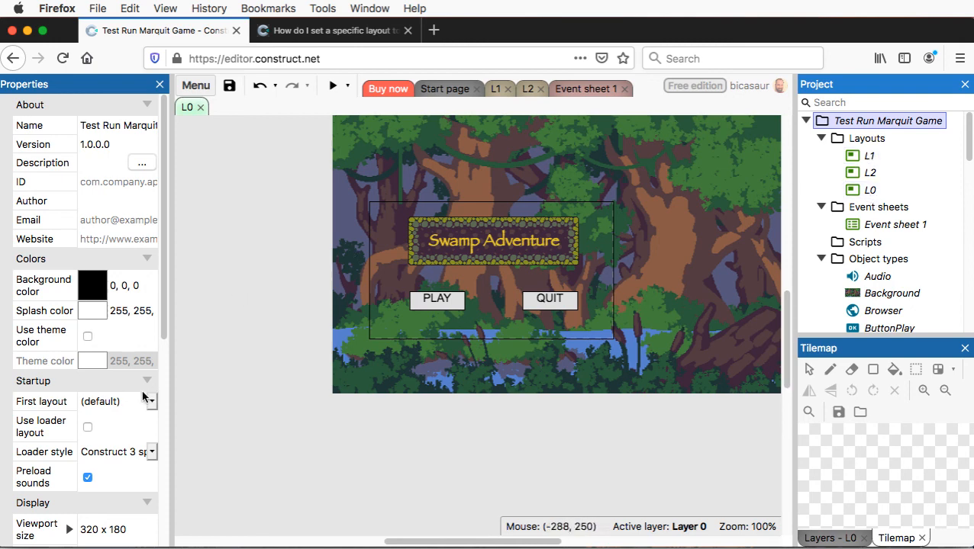
click(129, 402)
click(129, 401)
click(118, 437)
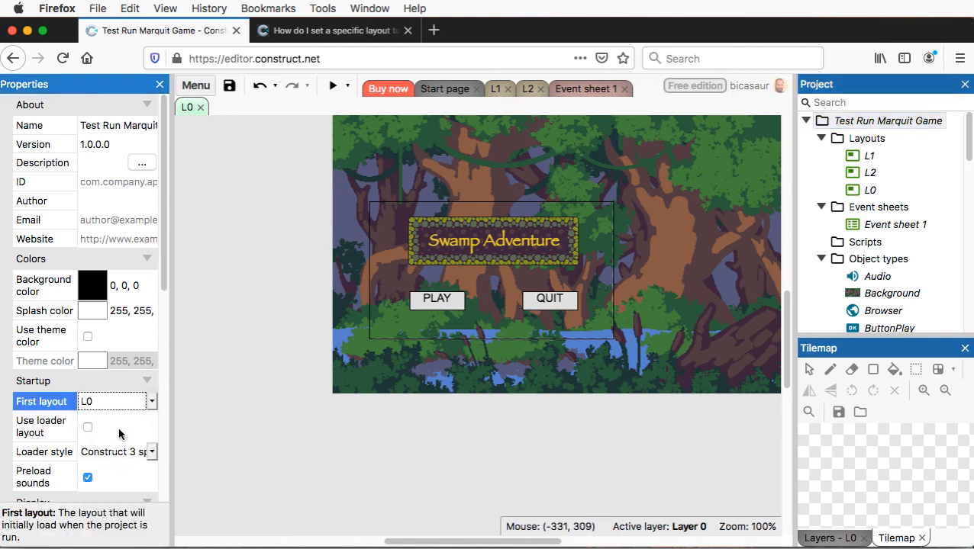
click(204, 399)
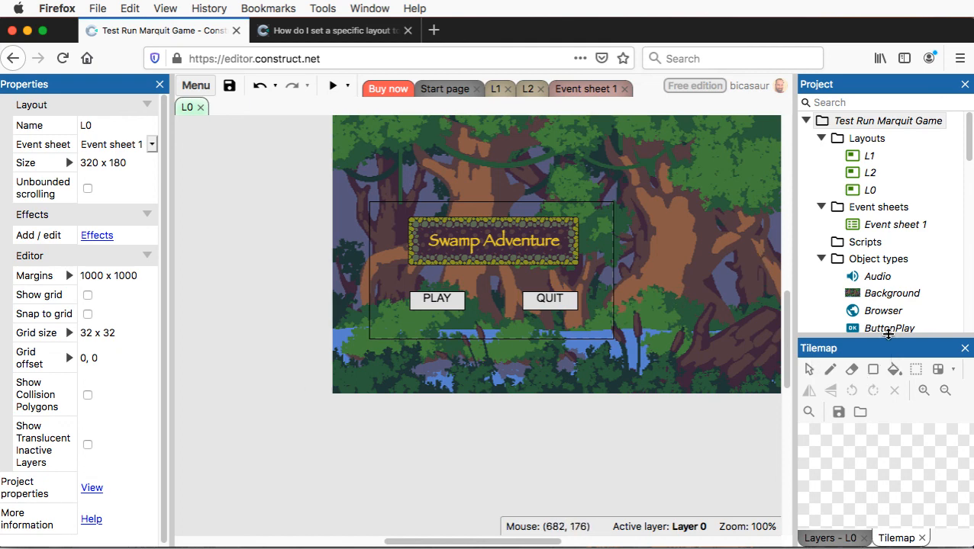
- Enlarge the project tree's area to examine more of the project's object types
drag(887, 333, 891, 462)
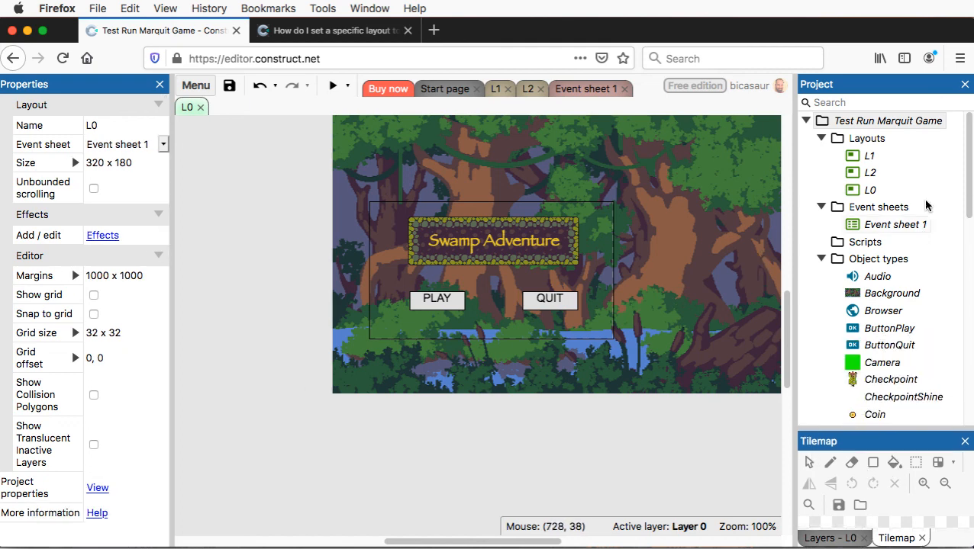
click(970, 168)
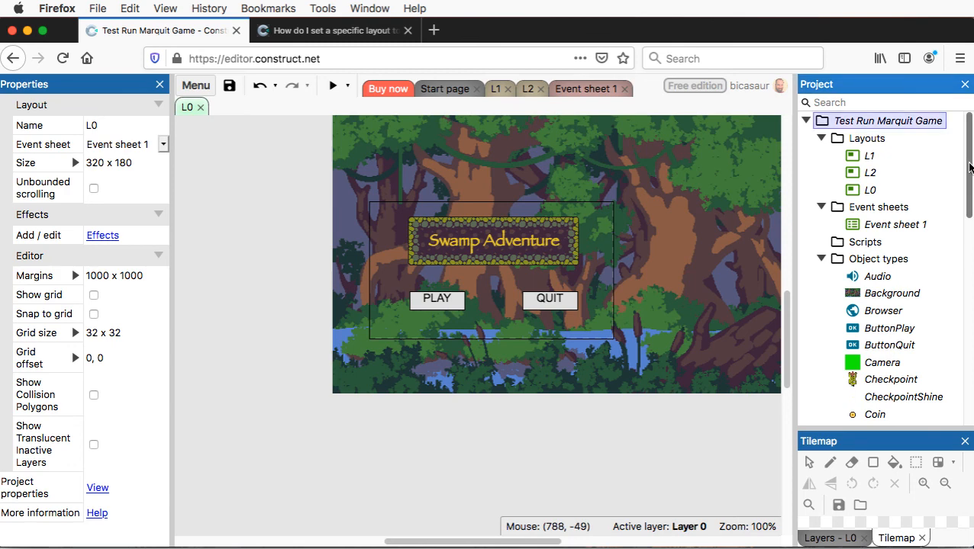